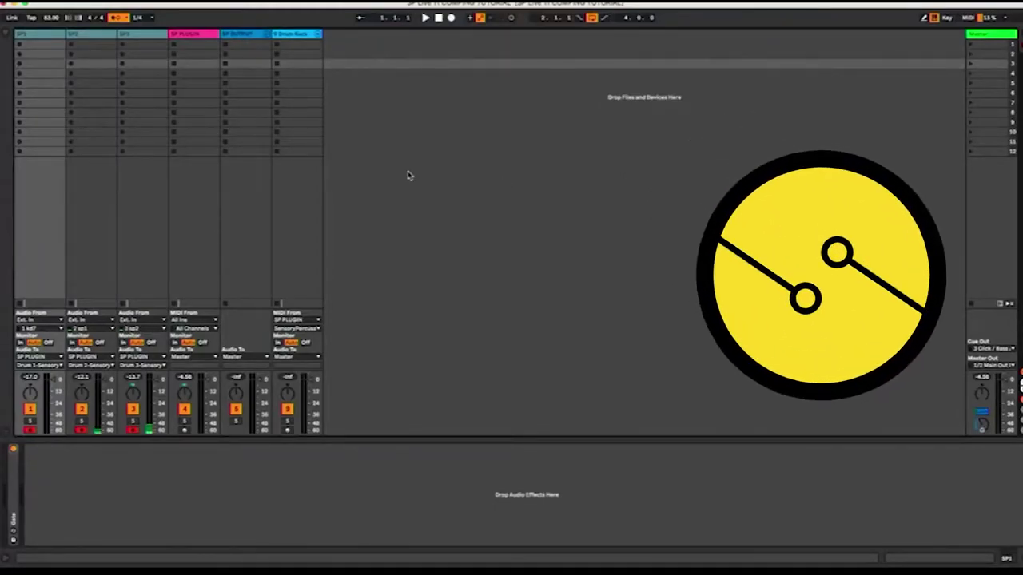
Step: Switch to the Arrangement view, unfold the SP OUTPUT group and insert a new audio track after its HAT track
{"action": "key", "text": "Tab"}
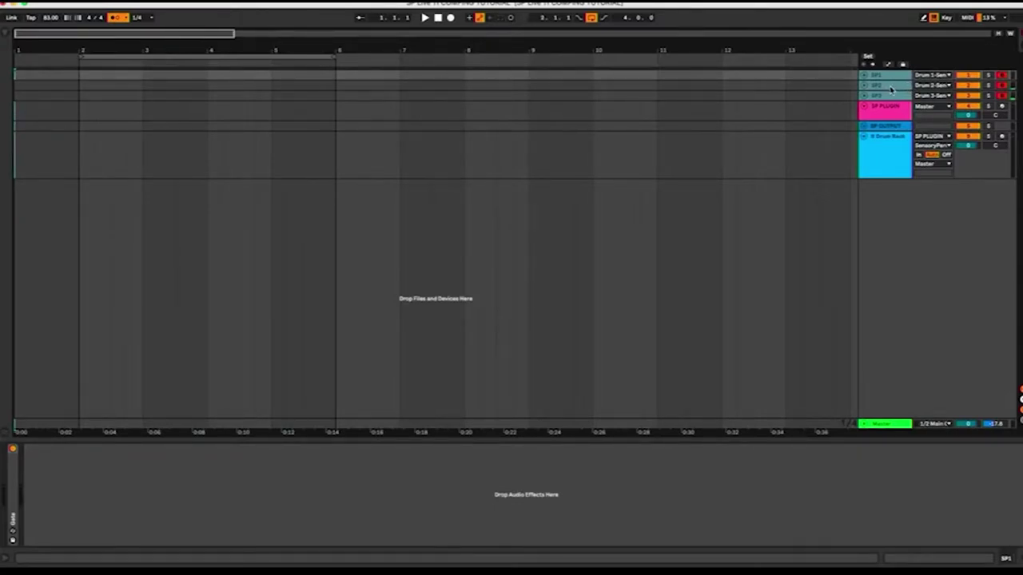
{"action": "left_click", "coordinate": [864, 129]}
{"action": "left_click", "coordinate": [903, 141]}
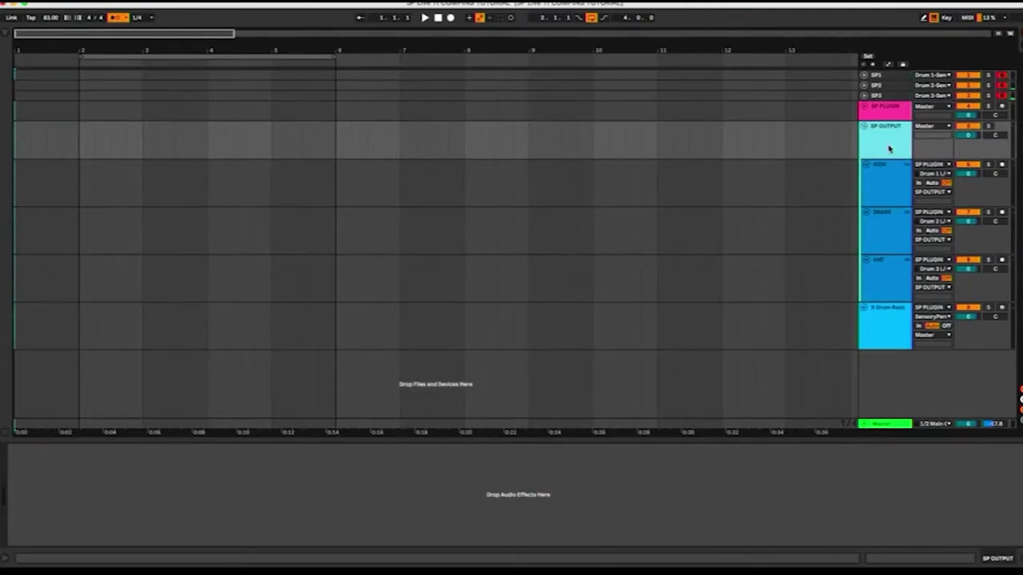
{"action": "key", "text": "super+t"}
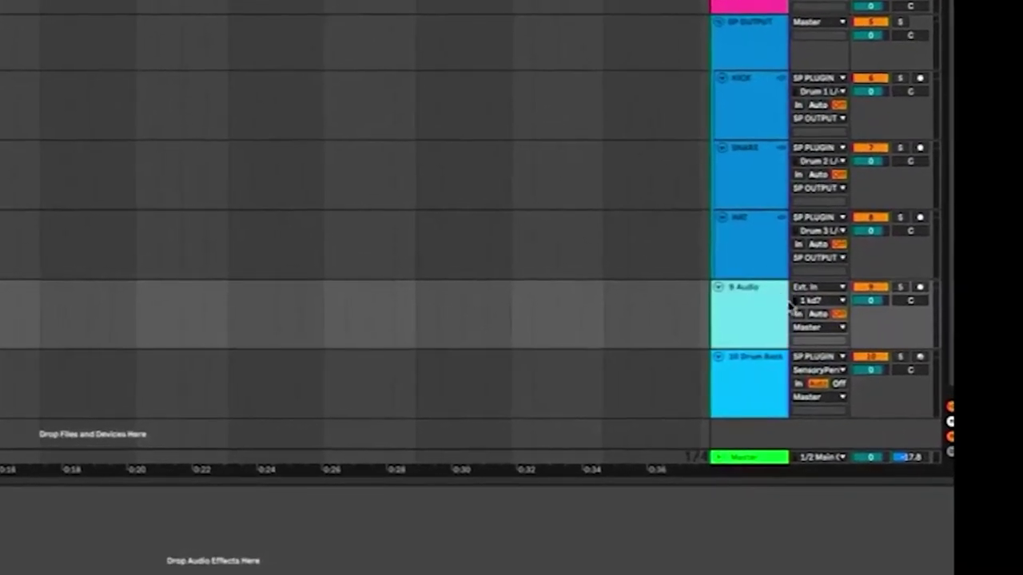
Step: Set the new audio track's input to SP PLUGIN with Post Mixer as the source
{"action": "left_click", "coordinate": [808, 290]}
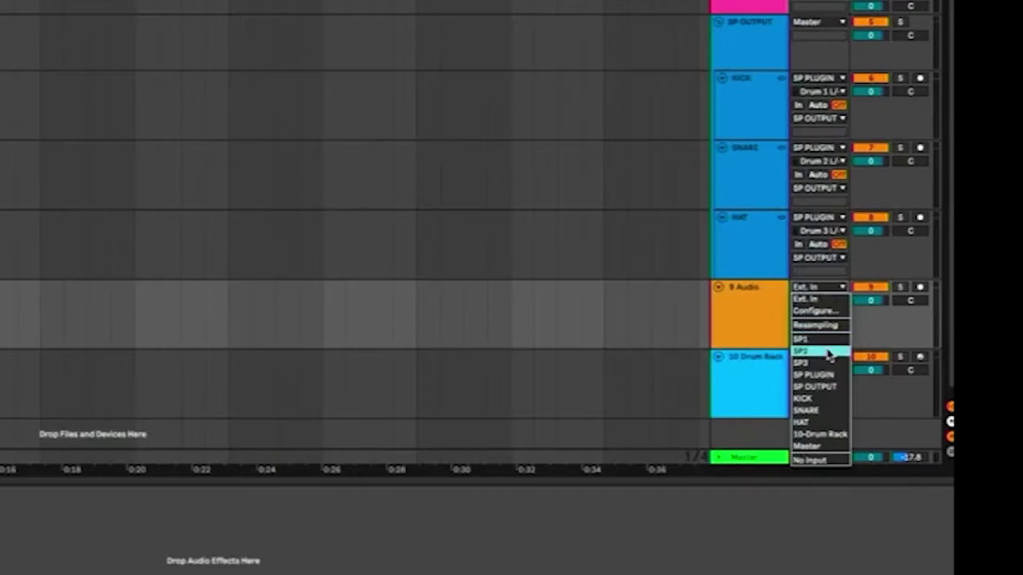
{"action": "left_click", "coordinate": [812, 374]}
{"action": "left_click", "coordinate": [819, 299]}
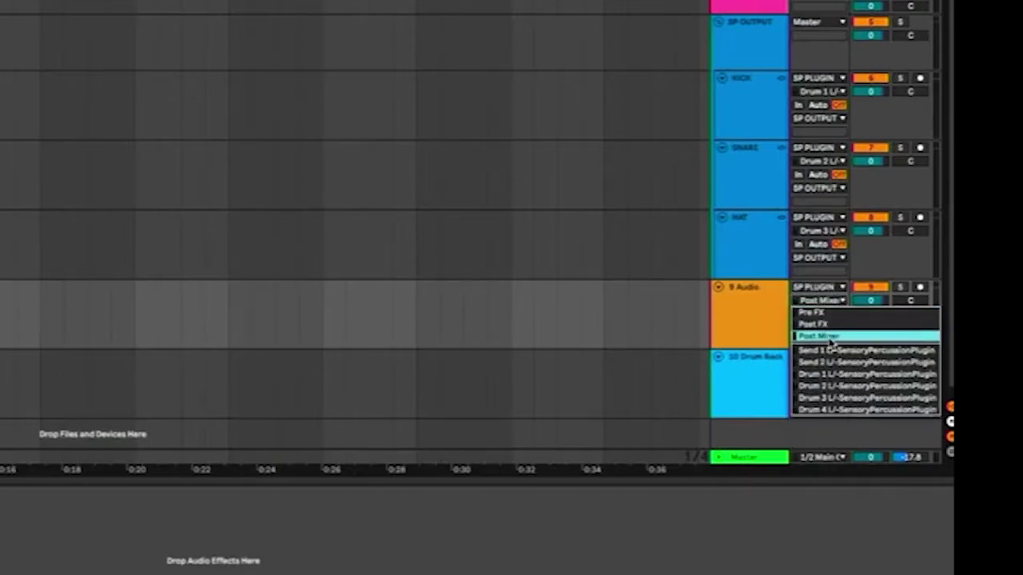
{"action": "left_click", "coordinate": [815, 335]}
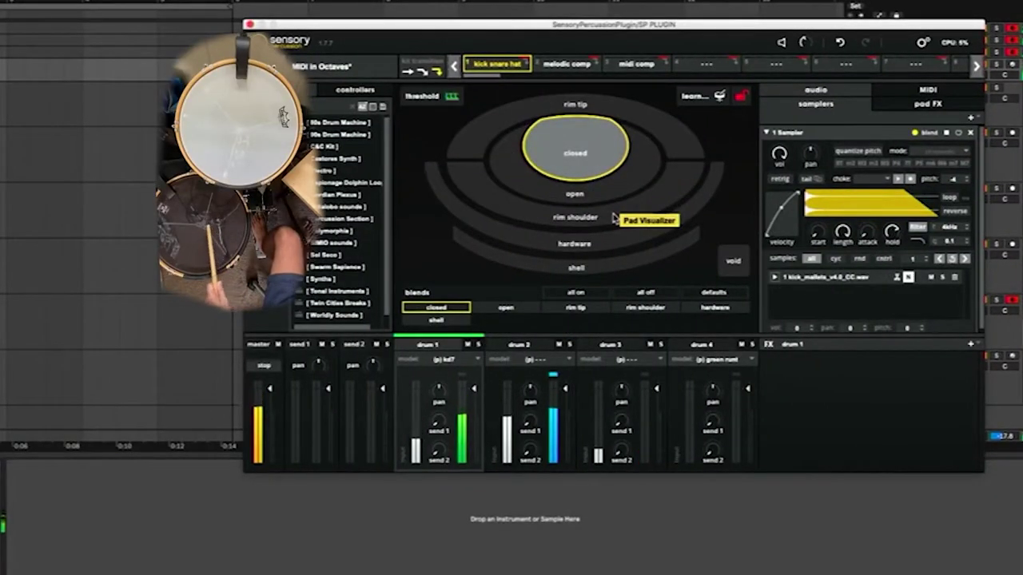
Step: Show drum 2 in the Sensory Percussion plugin and rename the new audio track as ALL THE SP
{"action": "left_click", "coordinate": [519, 345]}
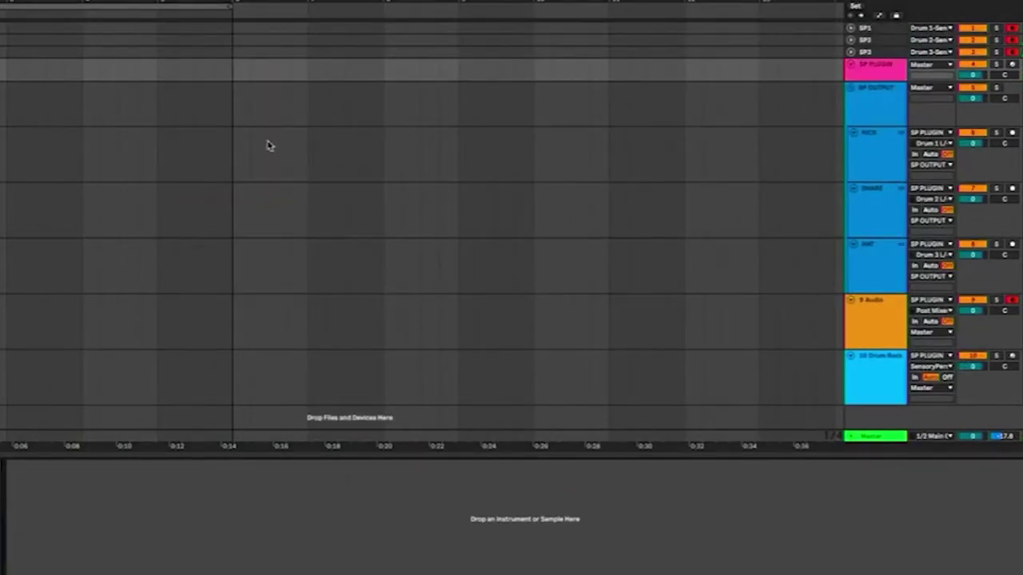
{"action": "left_click", "coordinate": [882, 308]}
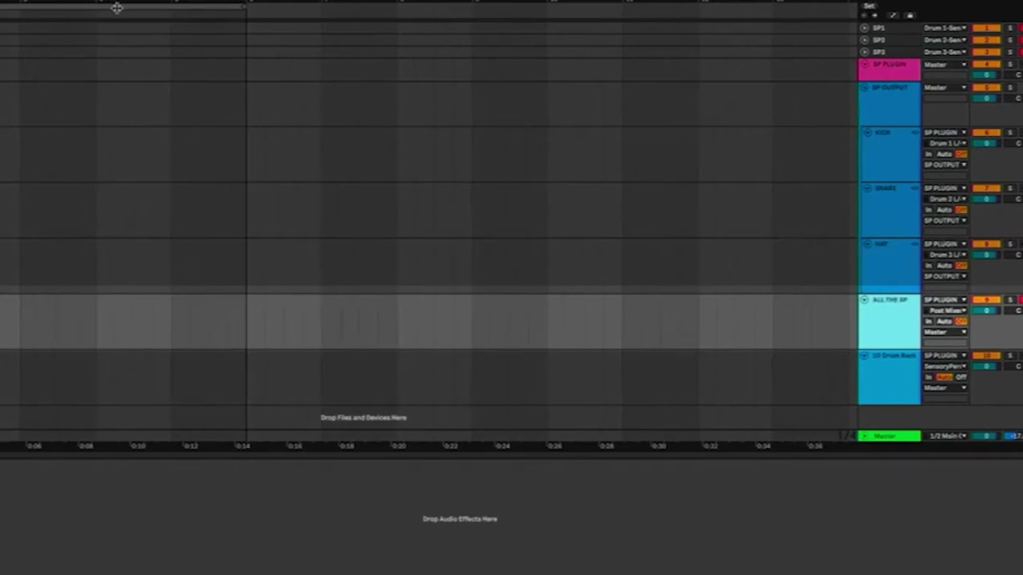
Step: Shorten the arrangement loop to one bar, running from bar 2 to bar 3
{"action": "left_click", "coordinate": [116, 7]}
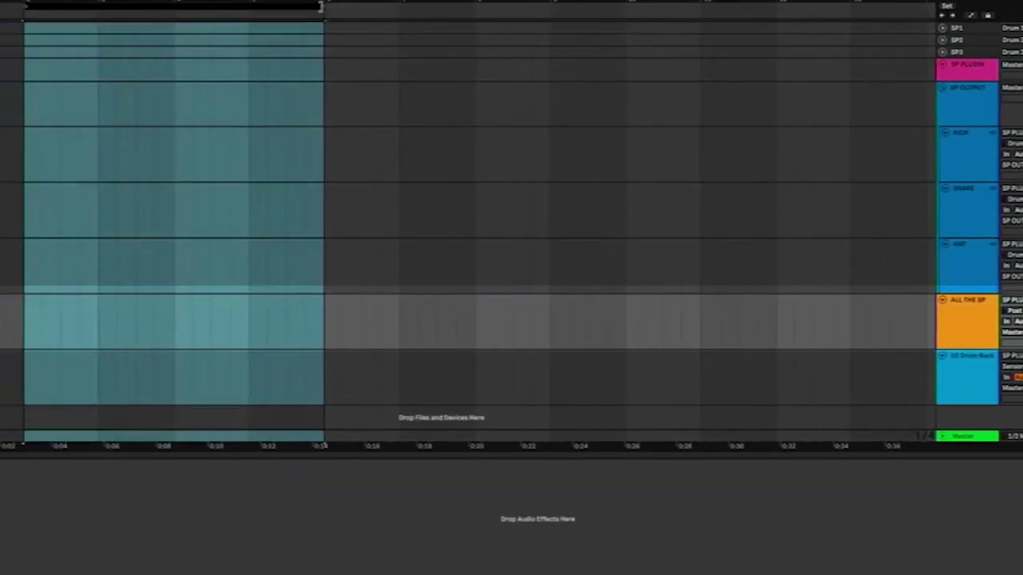
{"action": "left_click_drag", "start_coordinate": [321, 7], "coordinate": [96, 15]}
{"action": "key", "text": "Escape"}
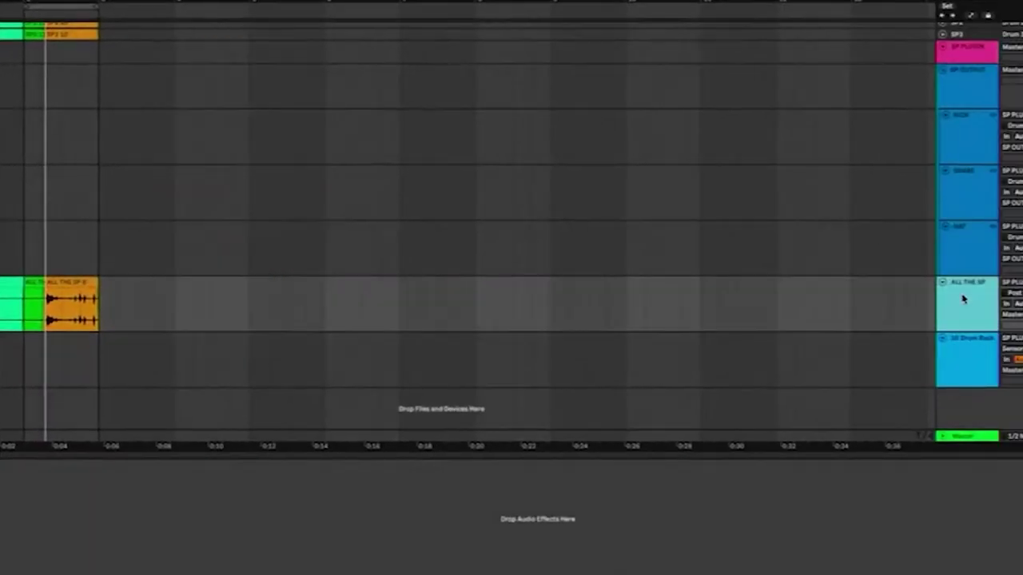
Step: Show the take lanes of the ALL THE SP track and bring all of its recorded takes into view
{"action": "right_click", "coordinate": [950, 299]}
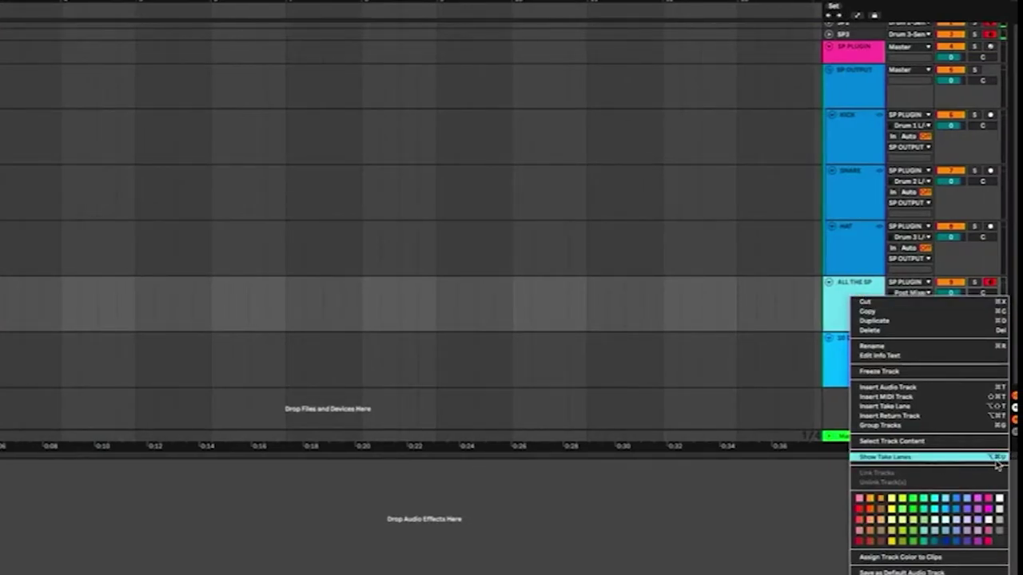
{"action": "left_click", "coordinate": [834, 309]}
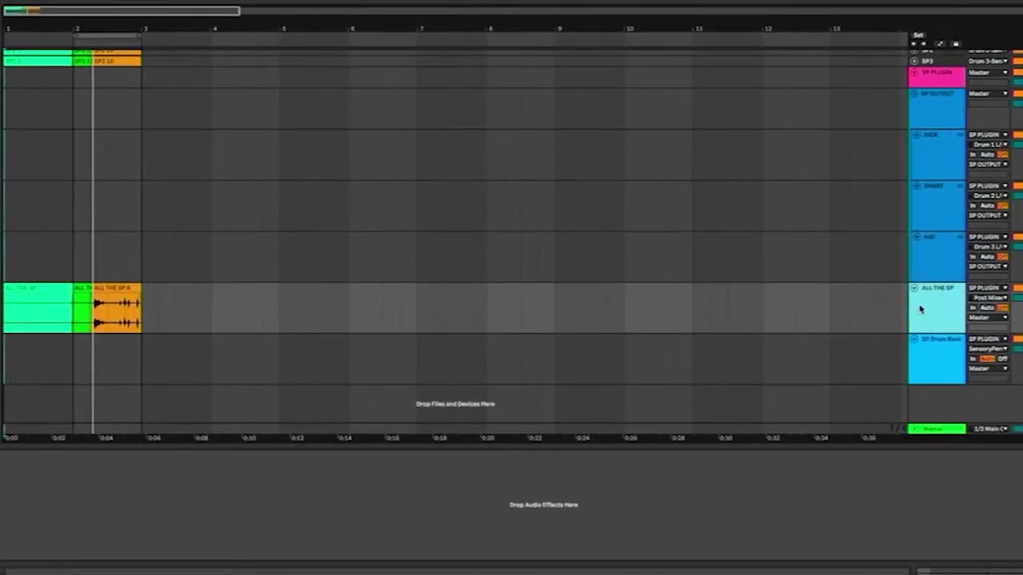
{"action": "key", "text": "super+alt+u"}
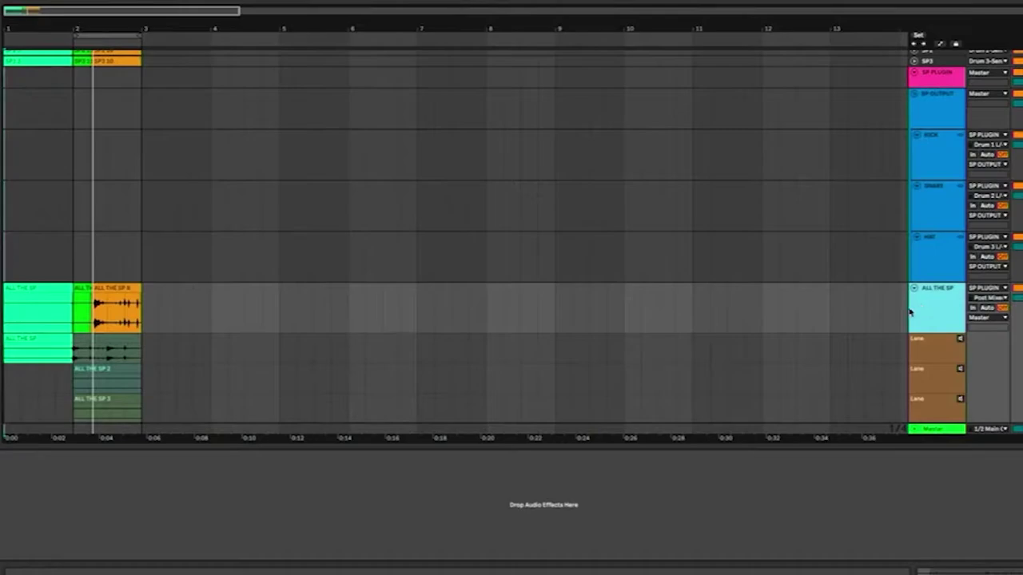
{"action": "scroll", "coordinate": [885, 317], "scroll_direction": "down", "scroll_amount": 5}
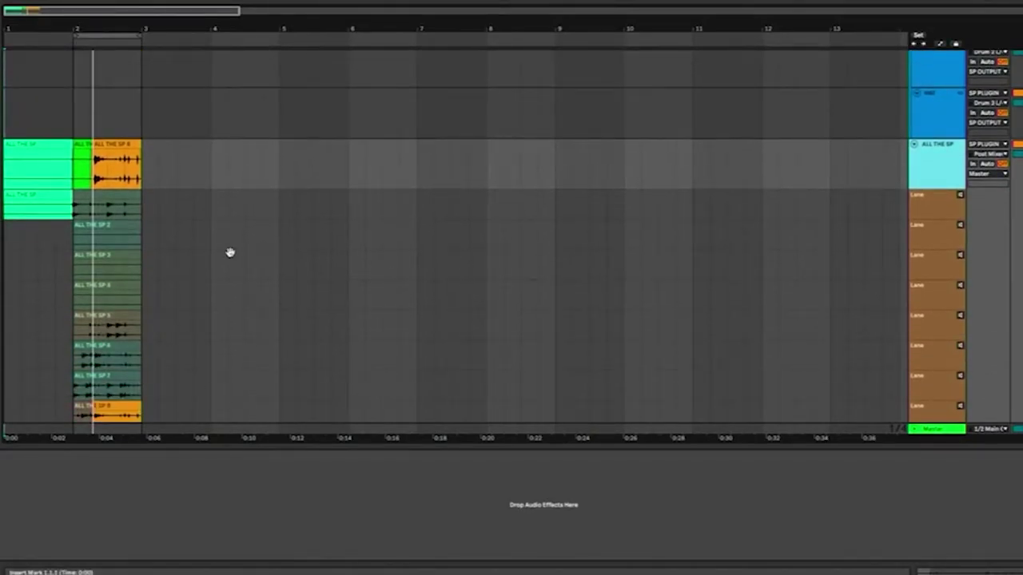
{"action": "key", "text": "super+alt+u"}
{"action": "key", "text": "super+alt+u"}
{"action": "key", "text": "super+alt+u"}
{"action": "key", "text": "super+alt+u"}
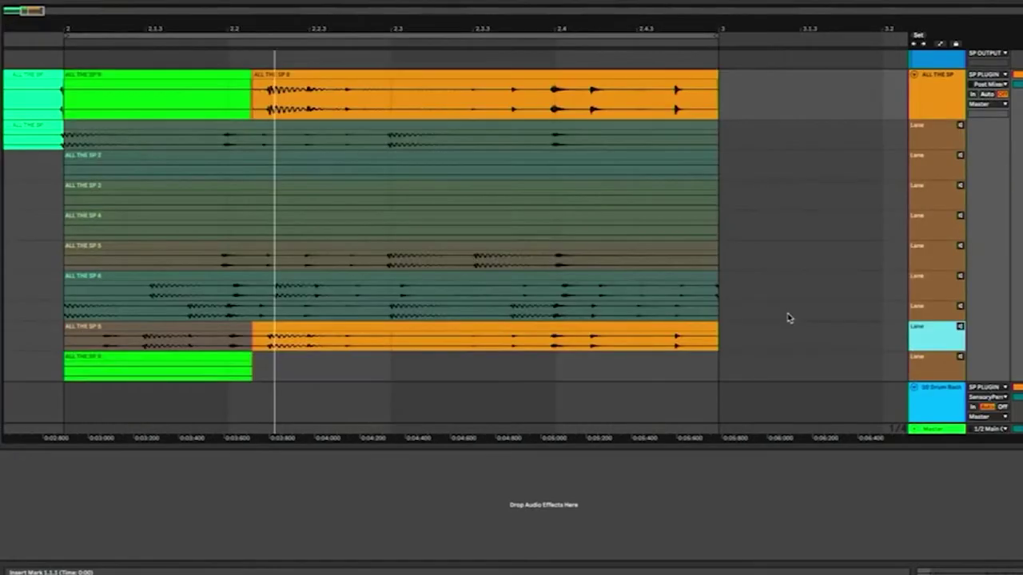
Step: Audition the ALL THE SP 8 take lane by playing back the looped bar
{"action": "scroll", "coordinate": [873, 253], "scroll_direction": "up", "scroll_amount": 7}
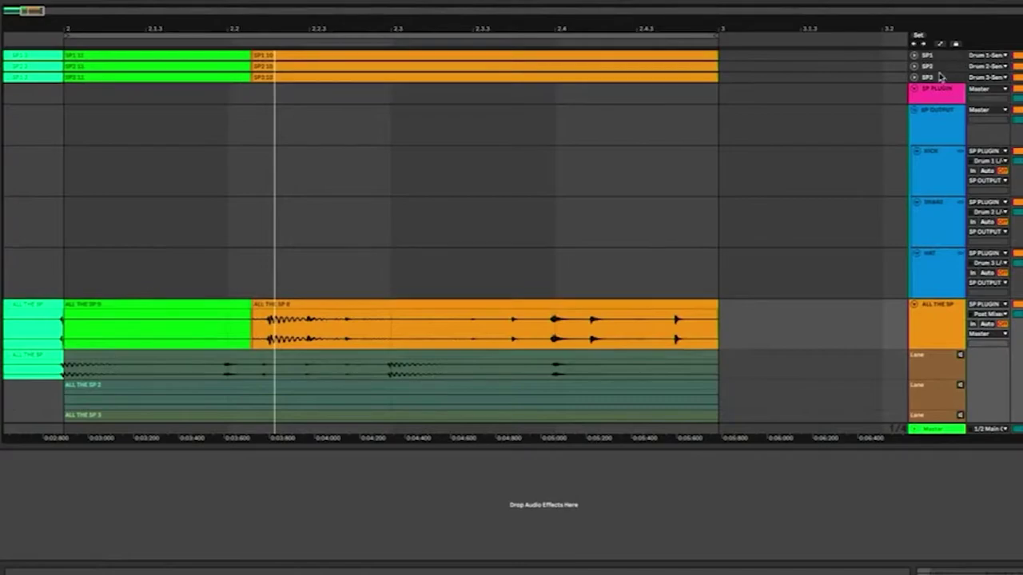
{"action": "scroll", "coordinate": [392, 326], "scroll_direction": "down", "scroll_amount": 6}
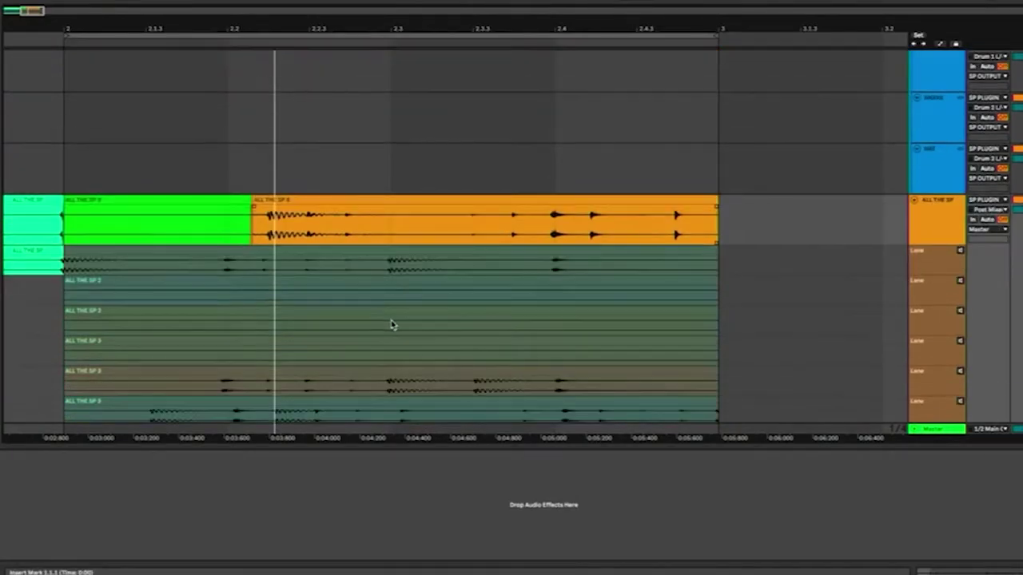
{"action": "left_click", "coordinate": [959, 290]}
{"action": "key", "text": "space"}
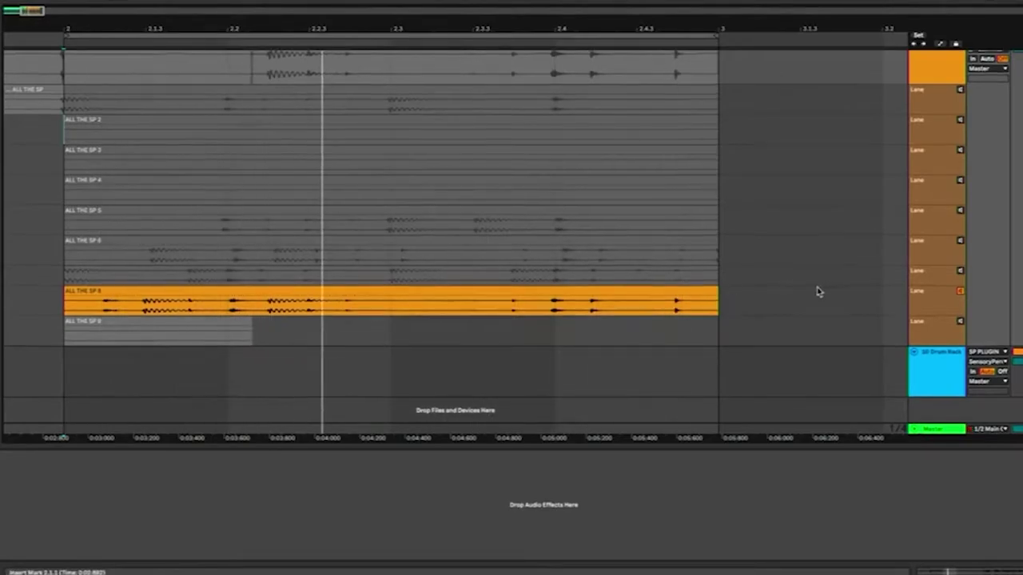
Step: Unfold the SP2 track during playback, and route its output to Master and back to SP PLUGIN
{"action": "scroll", "coordinate": [817, 289], "scroll_direction": "up", "scroll_amount": 6}
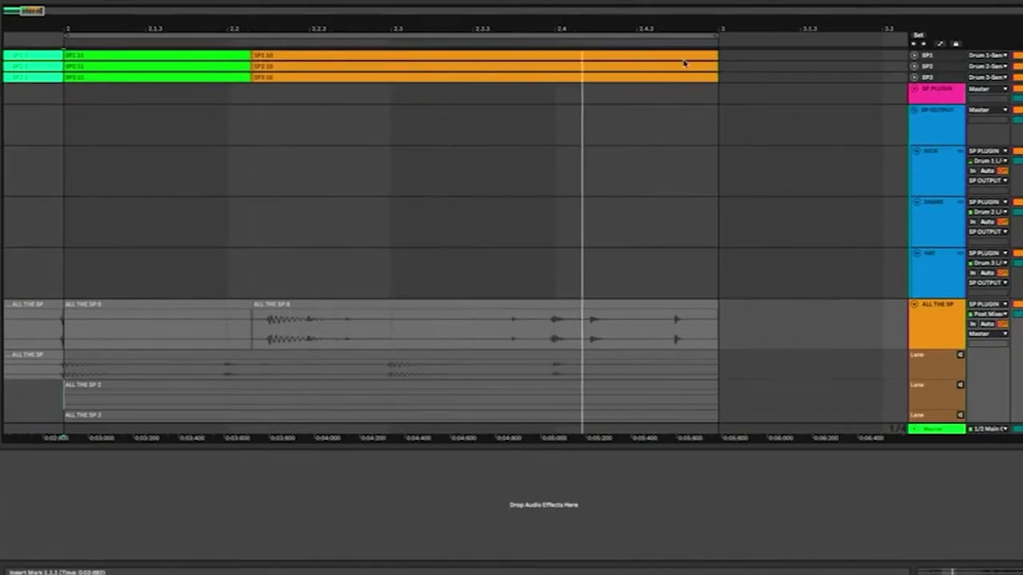
{"action": "key", "text": "u"}
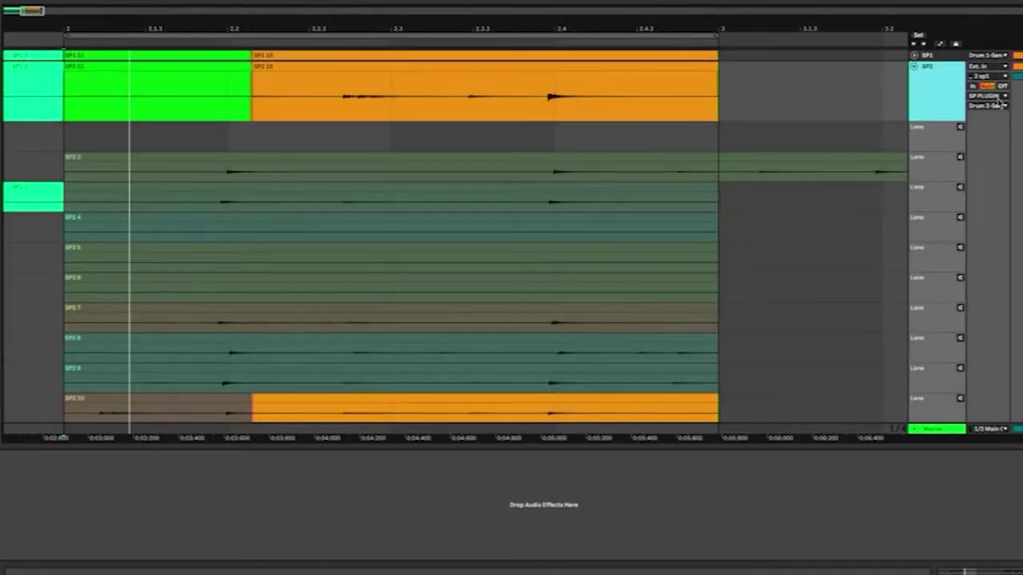
{"action": "left_click", "coordinate": [996, 96]}
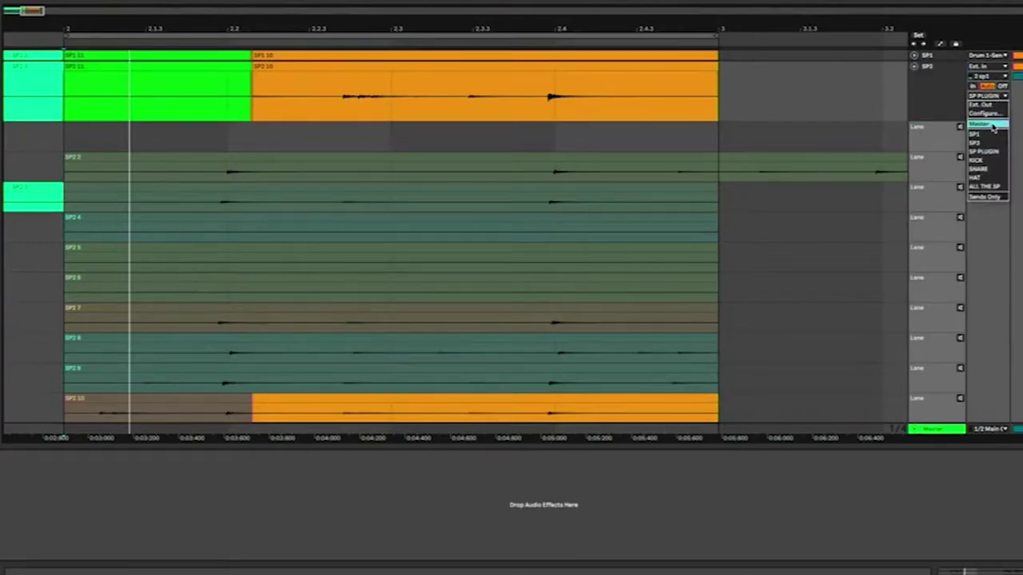
{"action": "left_click", "coordinate": [993, 125]}
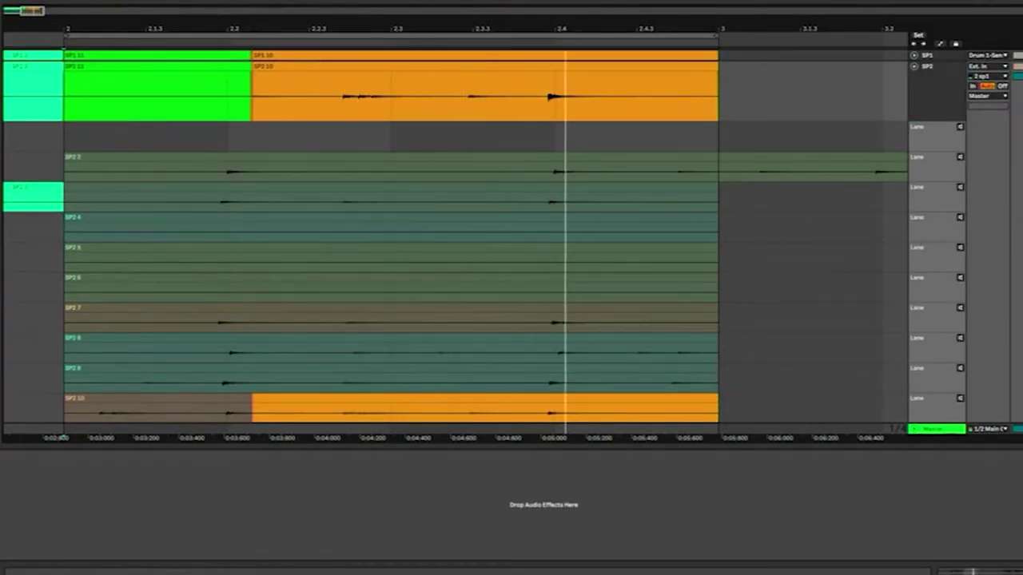
{"action": "left_click", "coordinate": [994, 97]}
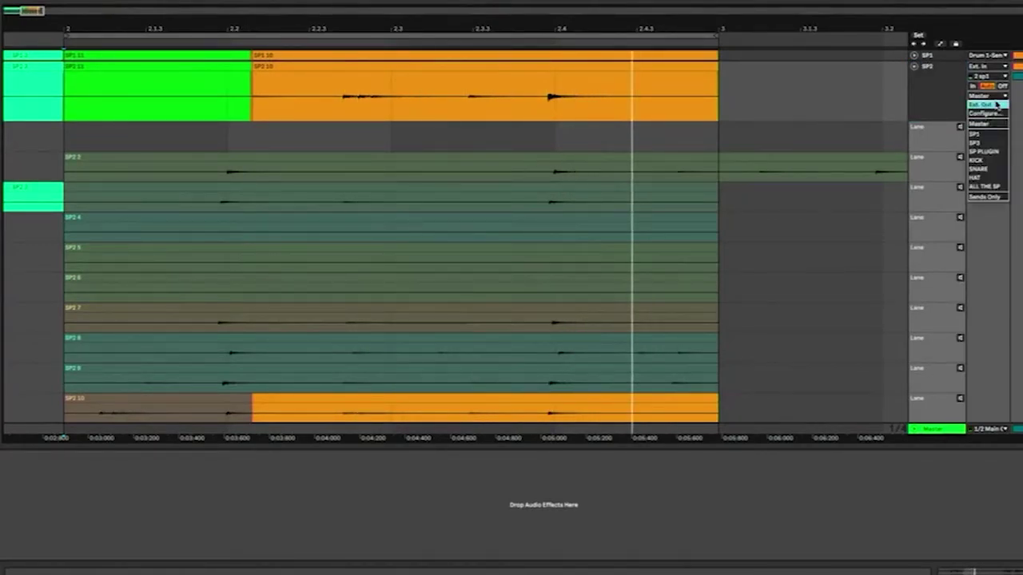
{"action": "left_click", "coordinate": [996, 152]}
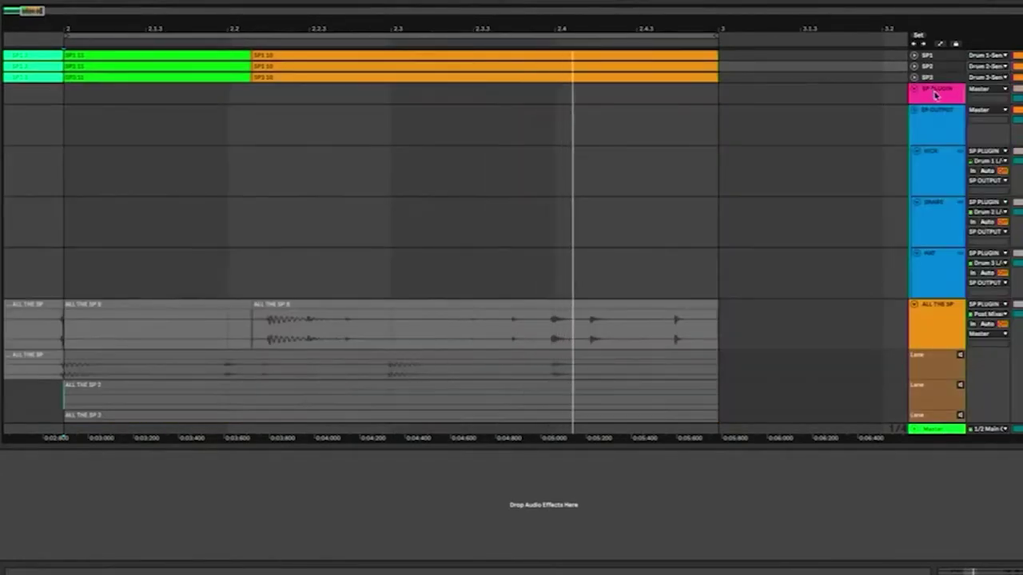
Step: Delete the bar 2 clips from the SP1, SP2 and SP3 tracks
{"action": "left_click", "coordinate": [935, 94]}
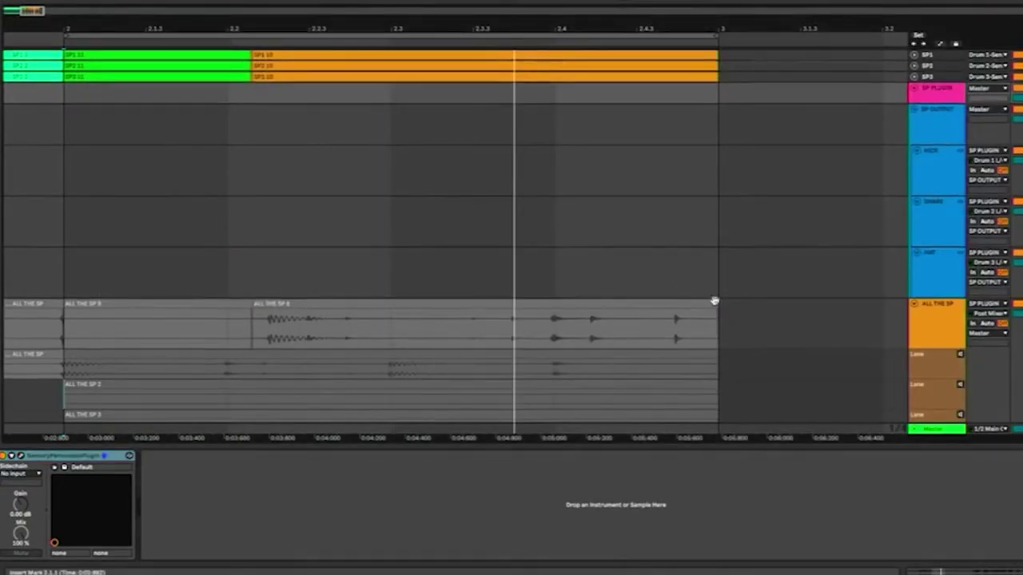
{"action": "scroll", "coordinate": [750, 309], "scroll_direction": "down", "scroll_amount": 6}
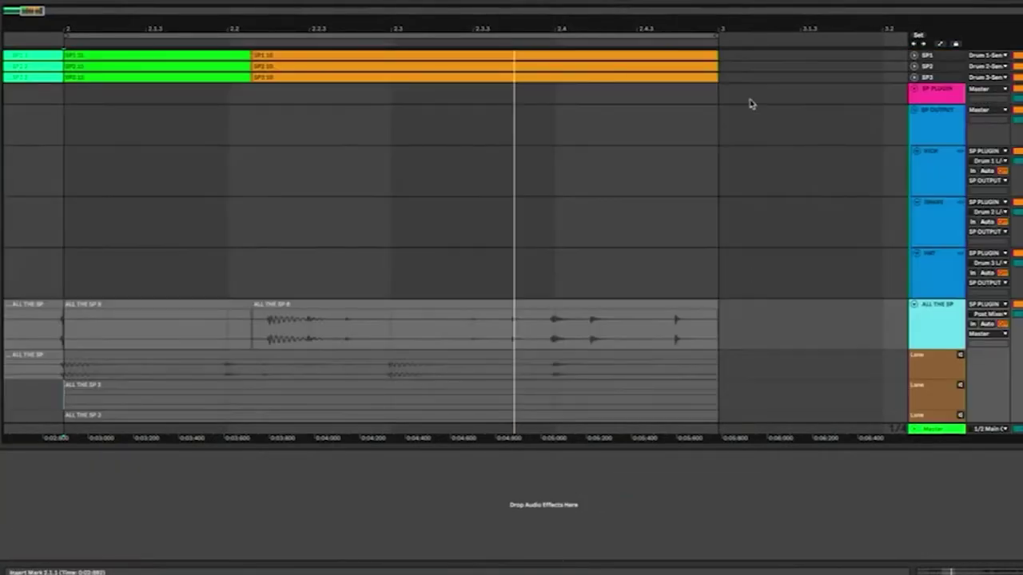
{"action": "left_click_drag", "start_coordinate": [772, 55], "coordinate": [6, 86]}
{"action": "key", "text": "Delete"}
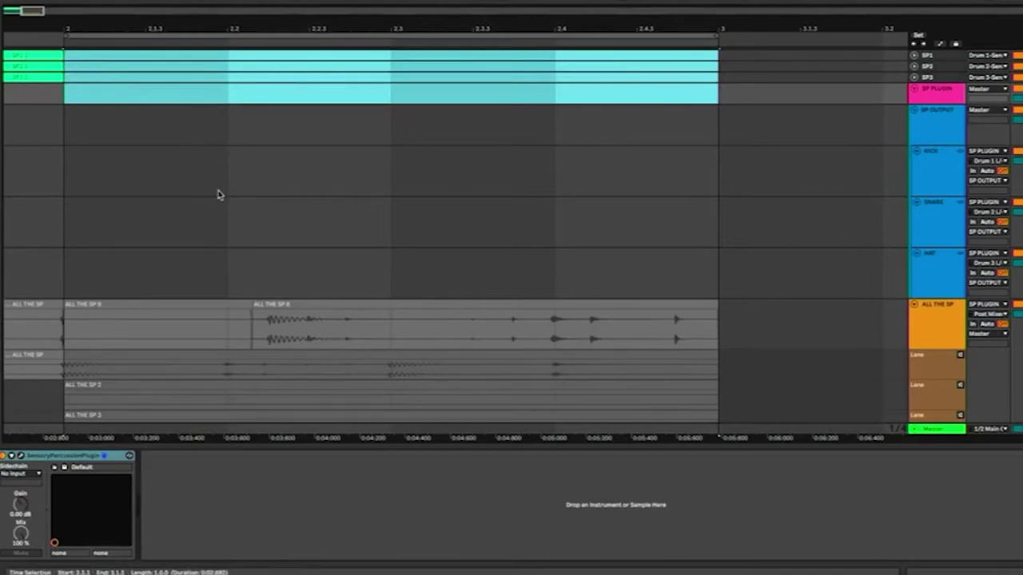
Step: Play the looped bar and audition the ALL THE SP 8, 7 and 6 take lanes, ending on take 6
{"action": "key", "text": "space"}
{"action": "scroll", "coordinate": [267, 218], "scroll_direction": "down", "scroll_amount": 6}
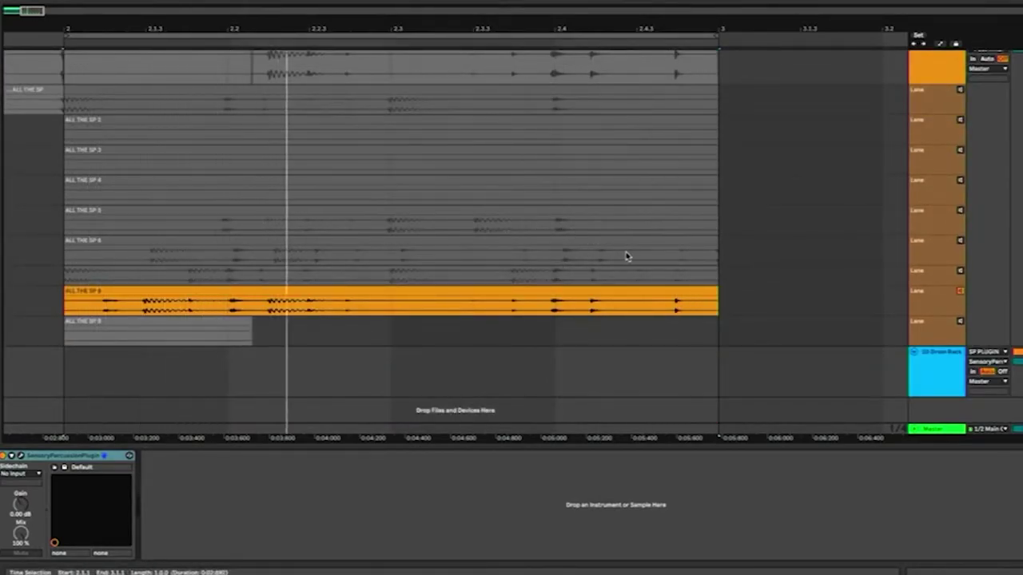
{"action": "left_click", "coordinate": [961, 272]}
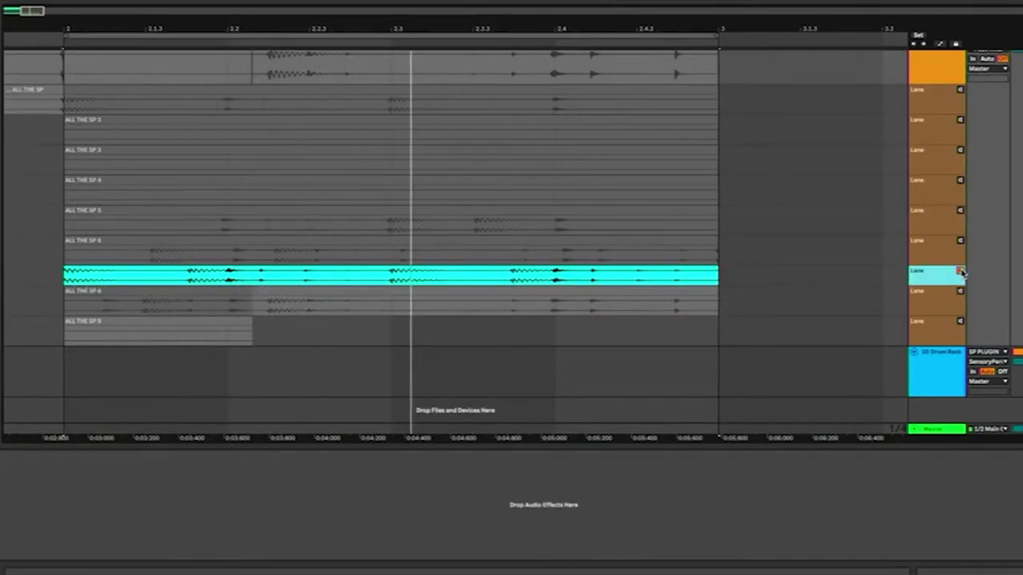
{"action": "key", "text": "Up"}
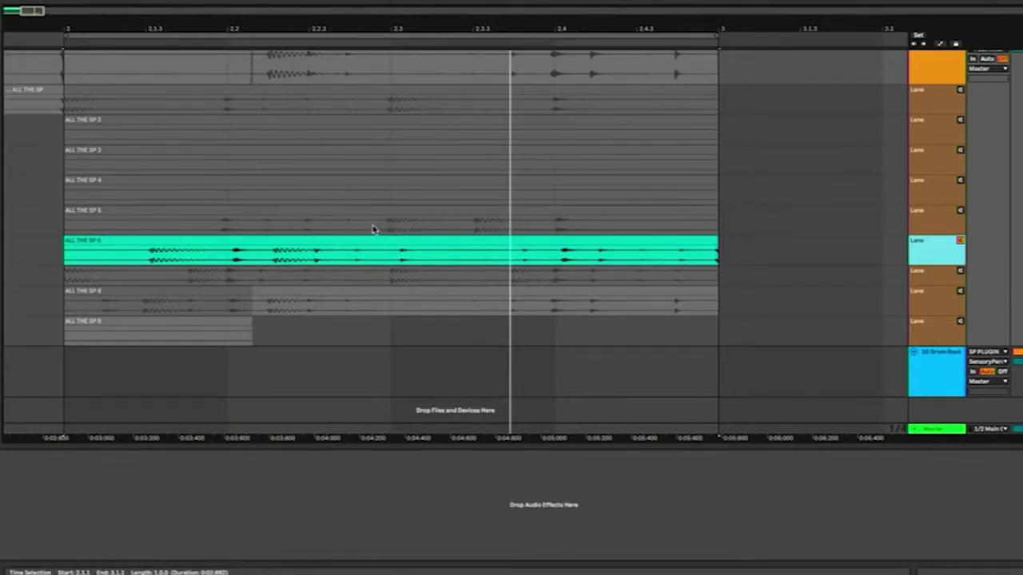
{"action": "key", "text": "space"}
Step: Turn off the fixed grid and place the insert marker just before the first hit in take ALL THE SP 5
{"action": "left_click", "coordinate": [216, 228]}
{"action": "right_click", "coordinate": [216, 229]}
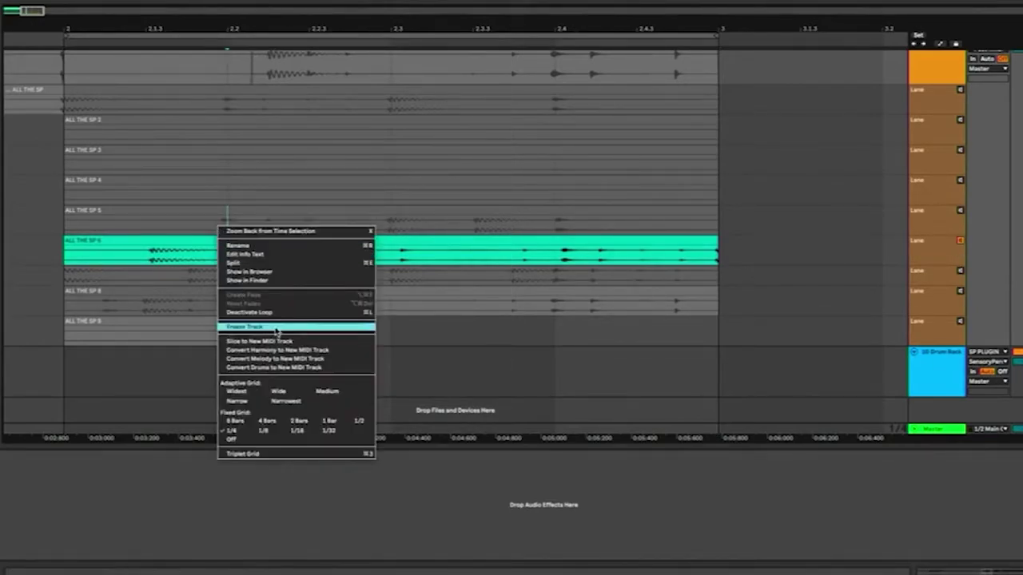
{"action": "left_click", "coordinate": [234, 442]}
{"action": "left_click", "coordinate": [206, 229]}
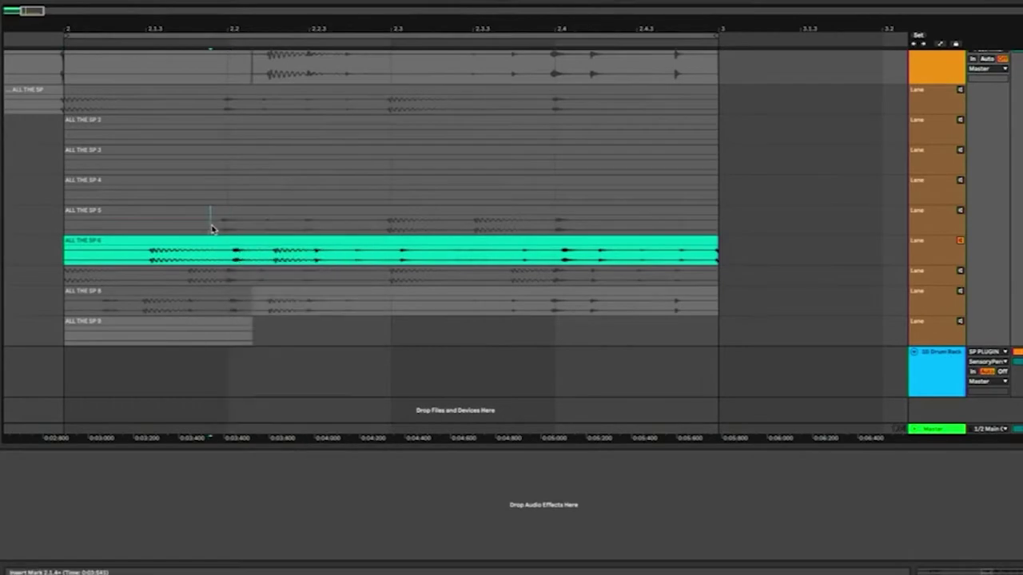
Step: Enlarge the ALL THE SP 5 lane and copy its section from about 2.1.4 to 2.2.4 into the main comp lane
{"action": "scroll", "coordinate": [273, 249], "scroll_direction": "up", "scroll_amount": 2}
{"action": "scroll", "coordinate": [240, 224], "scroll_direction": "up", "scroll_amount": 4}
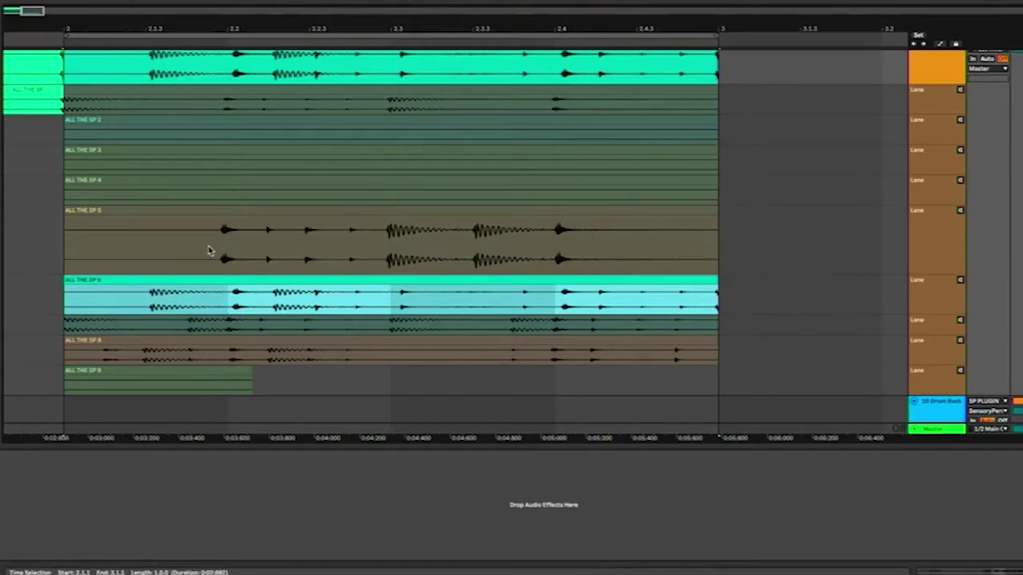
{"action": "left_click_drag", "start_coordinate": [211, 251], "coordinate": [383, 258]}
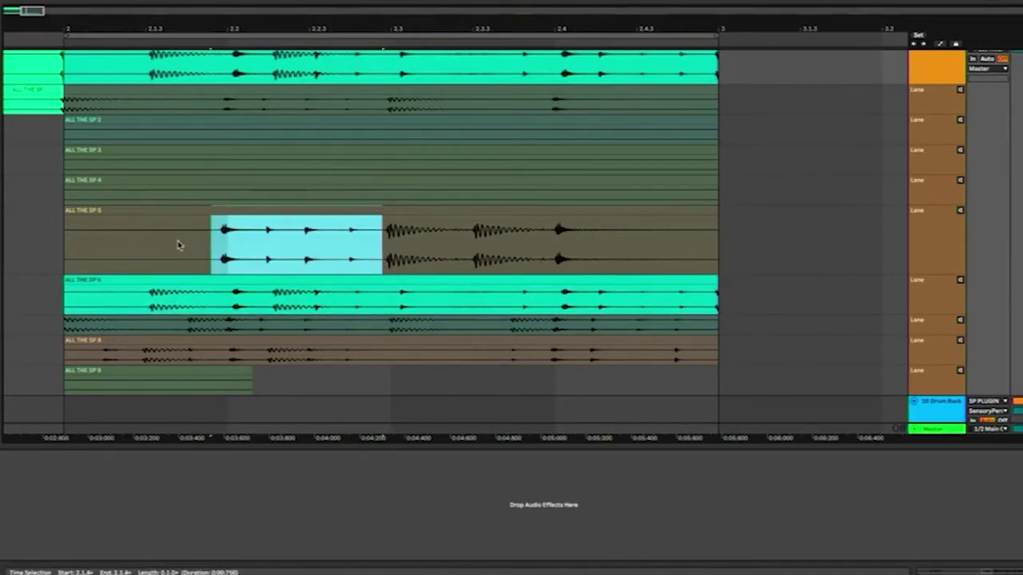
{"action": "key", "text": "Return"}
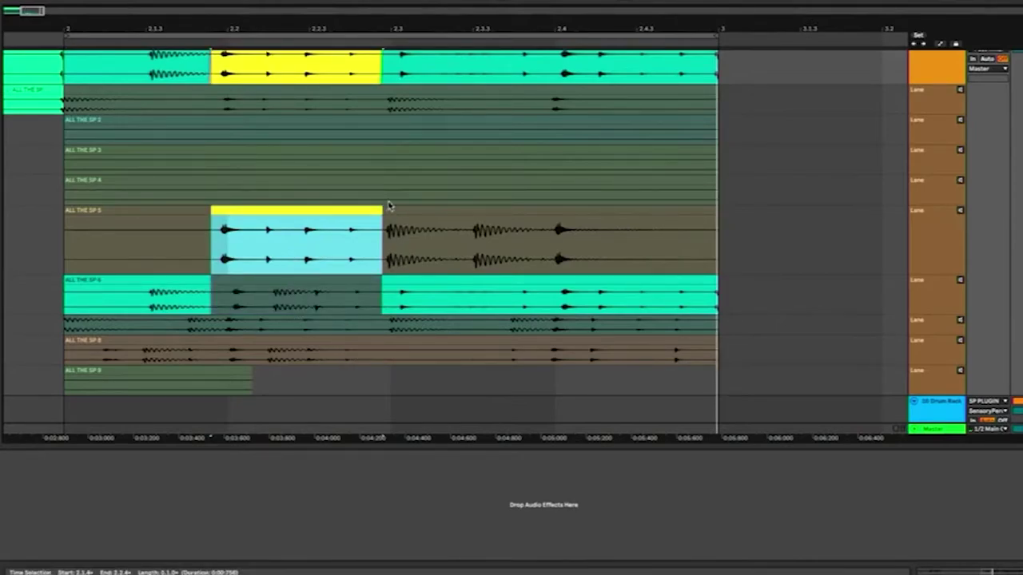
Step: Copy the first ALL THE SP take's section from about 2.2.4 to 2.3.4 into the main comp lane and play the loop
{"action": "left_click_drag", "start_coordinate": [381, 102], "coordinate": [537, 110]}
{"action": "key", "text": "Return"}
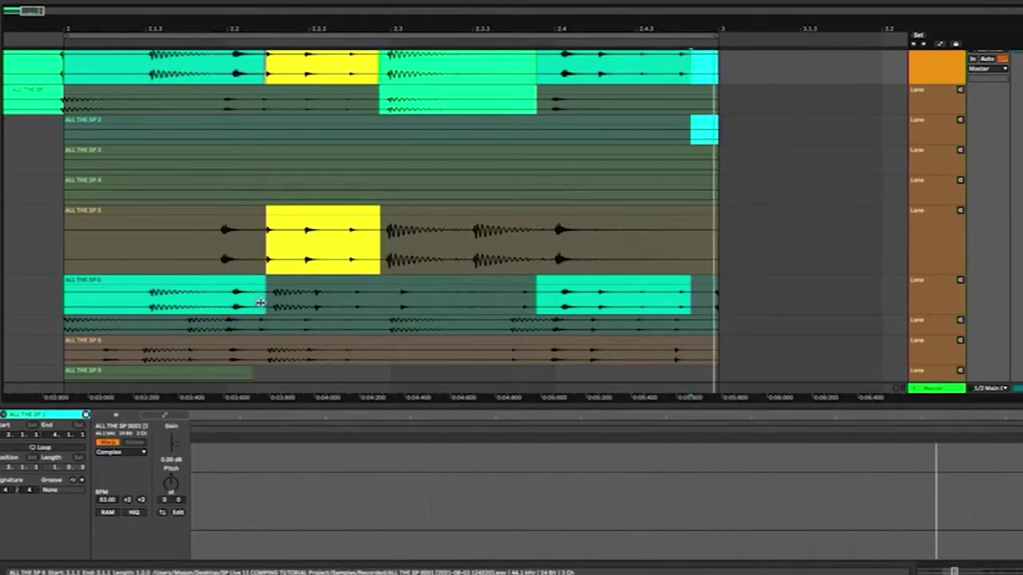
{"action": "key", "text": "space"}
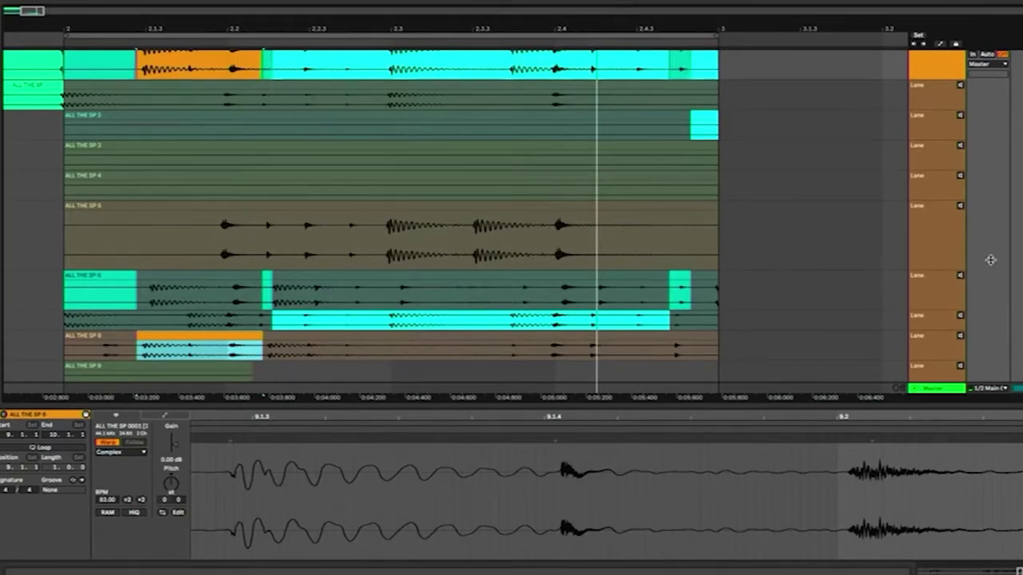
Step: Reduce the height of the ALL THE SP 5 lane and hide the take lanes of the ALL THE SP track
{"action": "left_click_drag", "start_coordinate": [942, 268], "coordinate": [935, 249]}
{"action": "scroll", "coordinate": [702, 282], "scroll_direction": "up", "scroll_amount": 3}
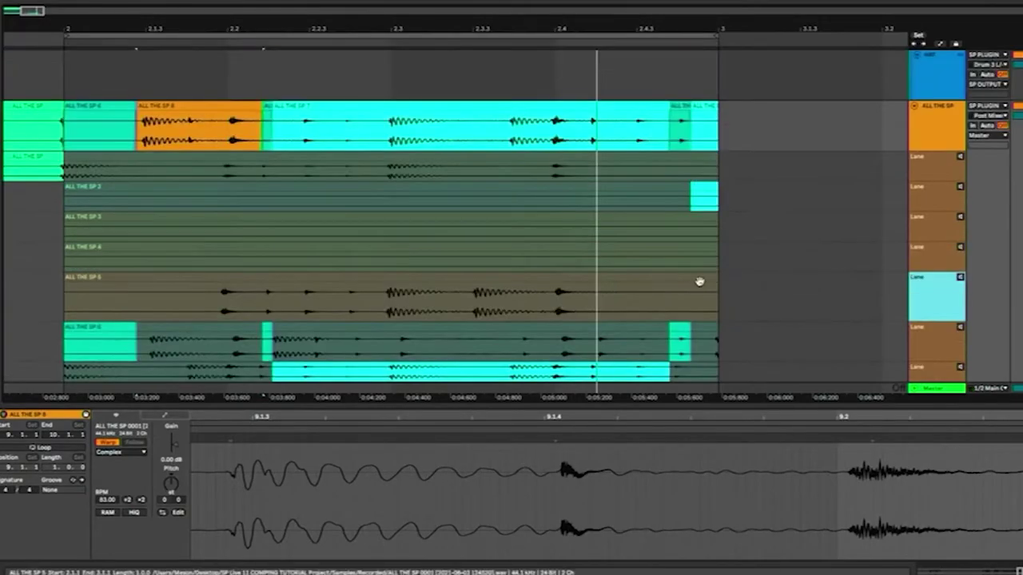
{"action": "scroll", "coordinate": [702, 283], "scroll_direction": "down", "scroll_amount": 2}
{"action": "scroll", "coordinate": [832, 190], "scroll_direction": "up", "scroll_amount": 3}
{"action": "right_click", "coordinate": [949, 172]}
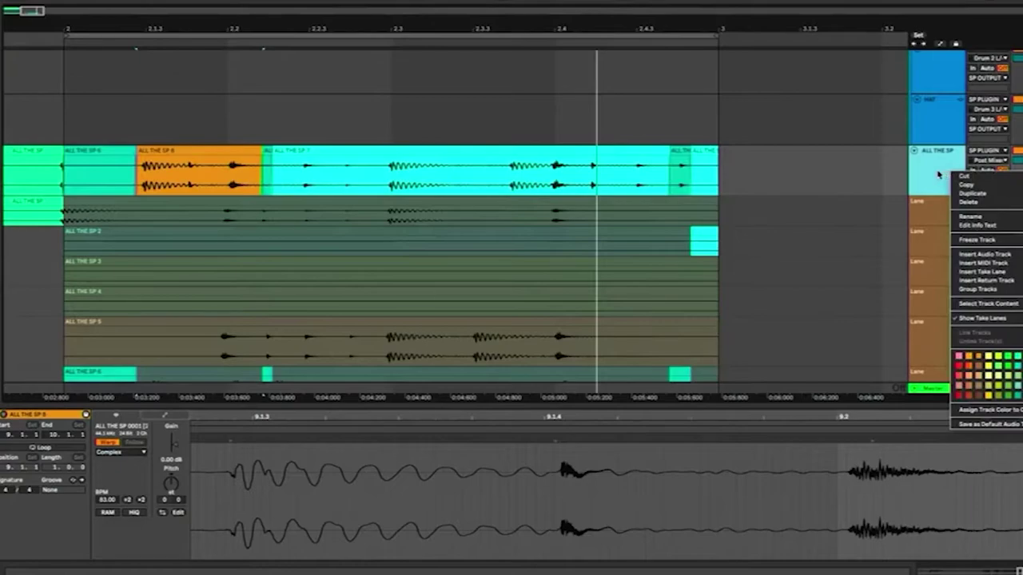
{"action": "left_click", "coordinate": [1018, 317]}
{"action": "left_click", "coordinate": [154, 228]}
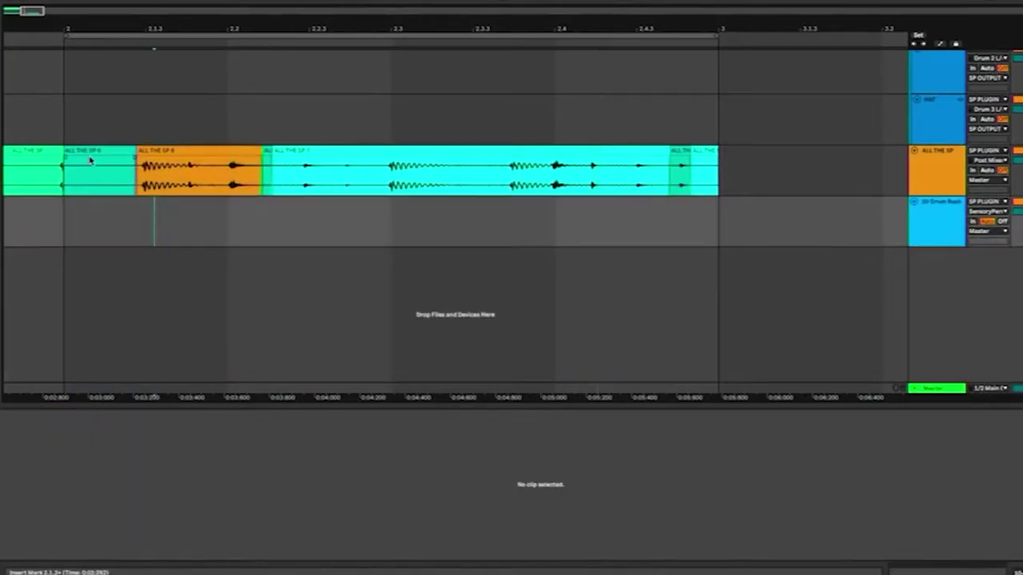
Step: Move the warp marker just after 1.2.2 in the ALL THE SP 6 clip slightly earlier, to about 1.2.2, and play the clip
{"action": "scroll", "coordinate": [134, 171], "scroll_direction": "left", "scroll_amount": 1}
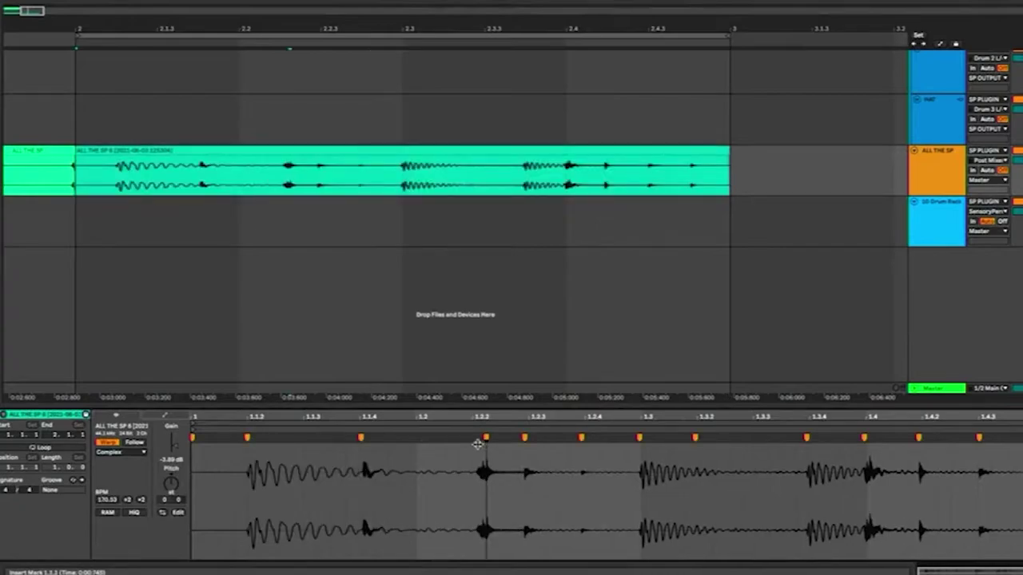
{"action": "left_click_drag", "start_coordinate": [483, 438], "coordinate": [472, 437]}
{"action": "key", "text": "space"}
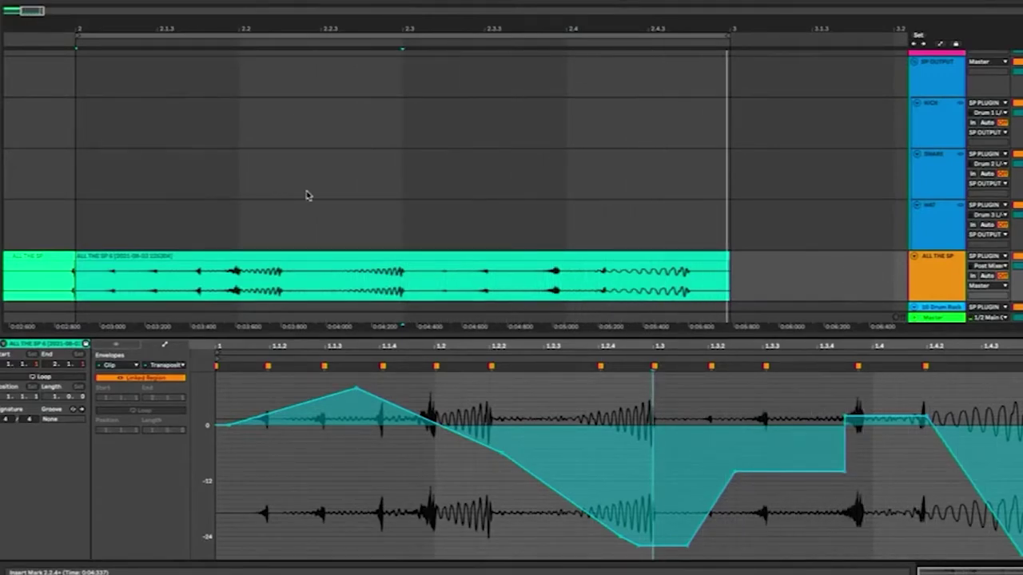
Step: Delete the ALL THE SP audio track
{"action": "left_click", "coordinate": [909, 236]}
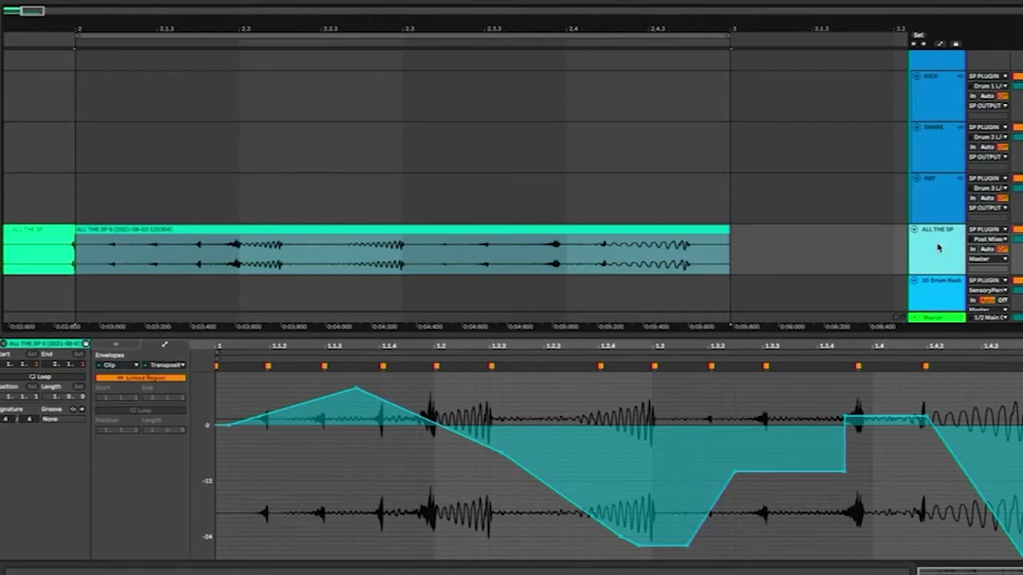
{"action": "key", "text": "Delete"}
{"action": "scroll", "coordinate": [930, 240], "scroll_direction": "up", "scroll_amount": 4}
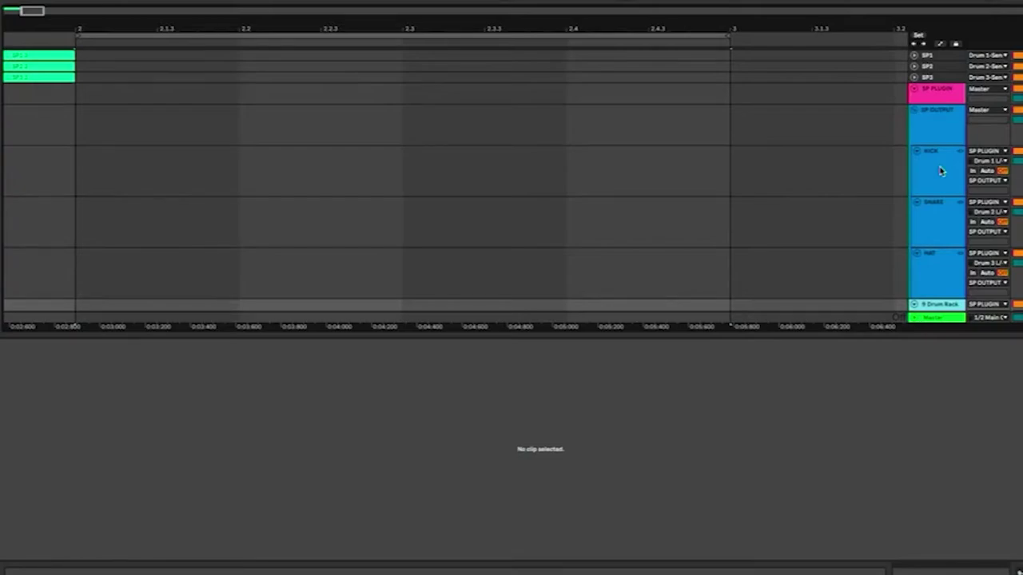
Step: Set the KICK track's input channel to Drum 1 L/R of the Sensory Percussion plugin
{"action": "left_click", "coordinate": [927, 130]}
{"action": "scroll", "coordinate": [937, 115], "scroll_direction": "down", "scroll_amount": 1}
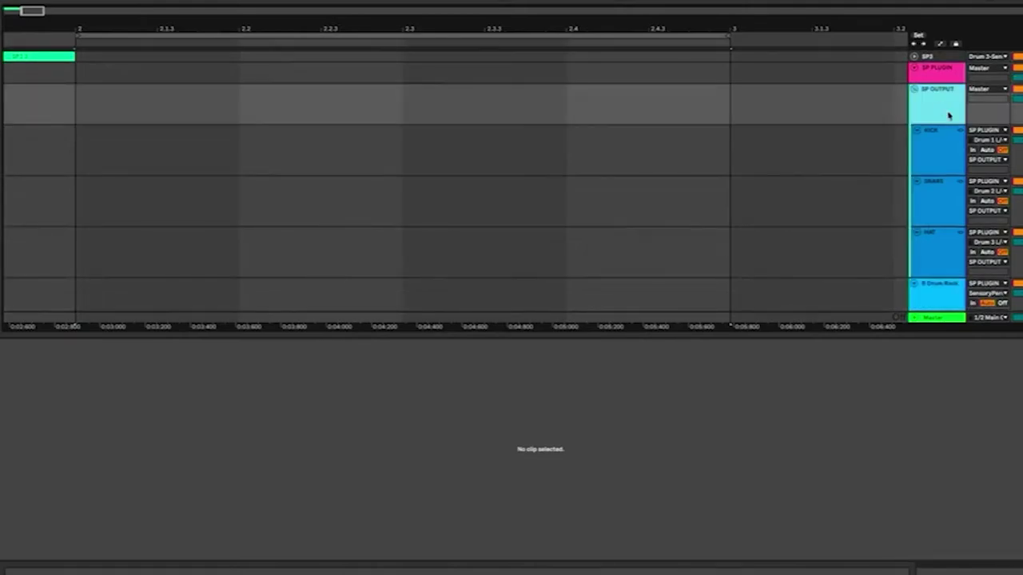
{"action": "left_click", "coordinate": [953, 148]}
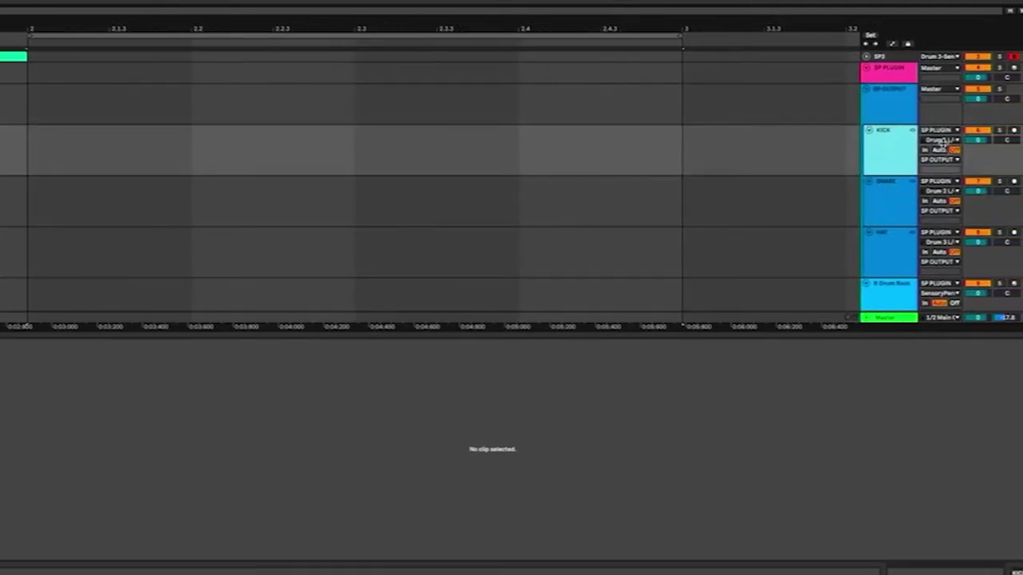
{"action": "left_click", "coordinate": [942, 140]}
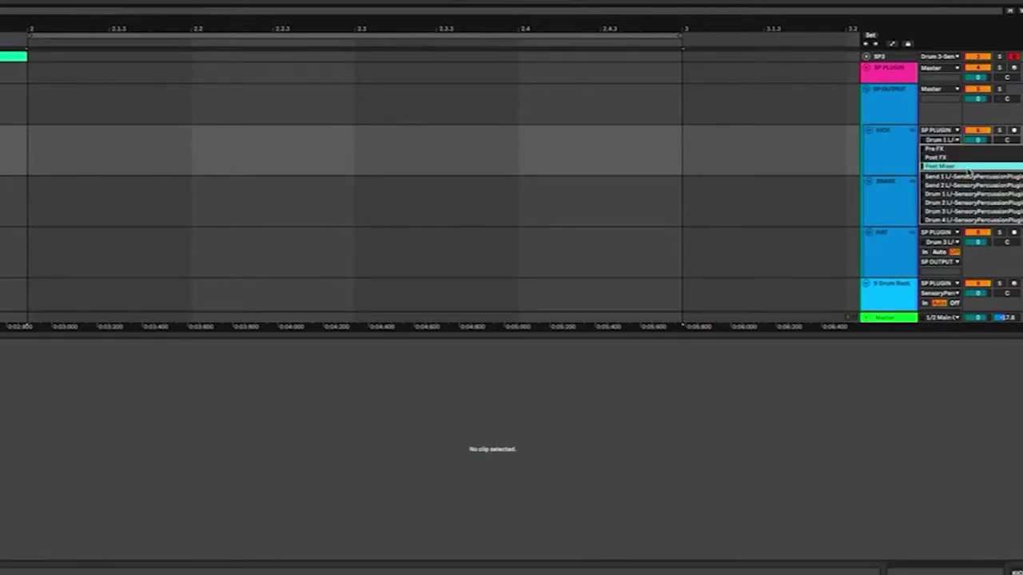
{"action": "left_click", "coordinate": [969, 196]}
Step: Arm the KICK, SNARE and HAT tracks together for recording
{"action": "left_click", "coordinate": [903, 146]}
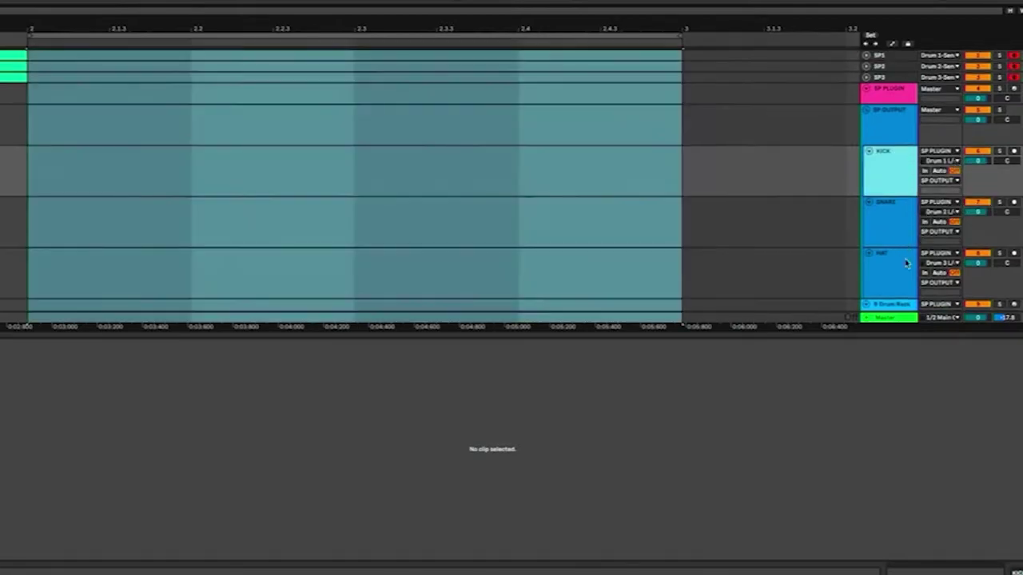
{"action": "left_click", "coordinate": [896, 267], "text": "shift"}
{"action": "left_click", "coordinate": [1013, 152]}
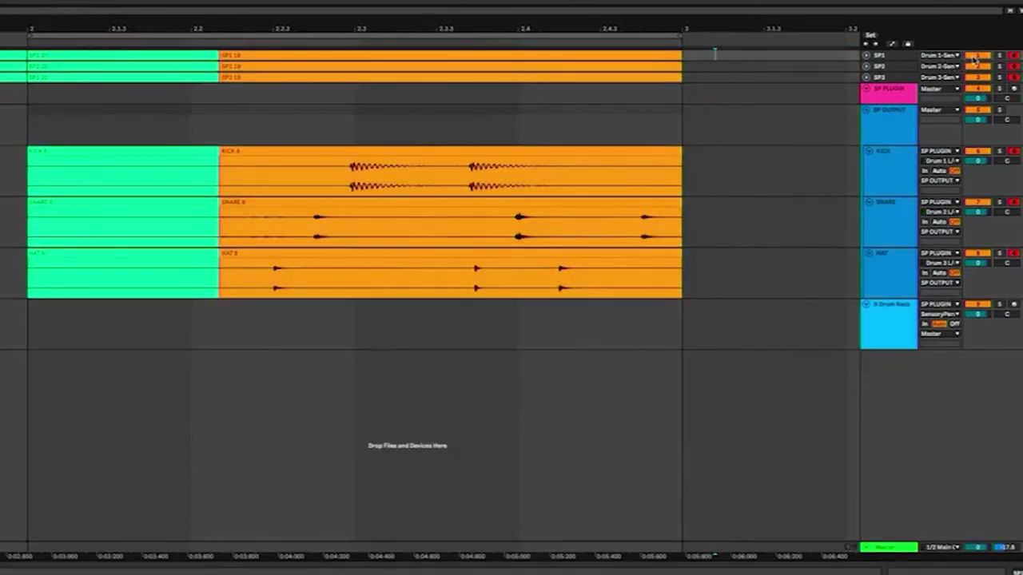
Step: Deactivate the SP1, SP2 and SP3 tracks
{"action": "left_click", "coordinate": [974, 56]}
{"action": "left_click", "coordinate": [974, 67]}
{"action": "left_click", "coordinate": [976, 77]}
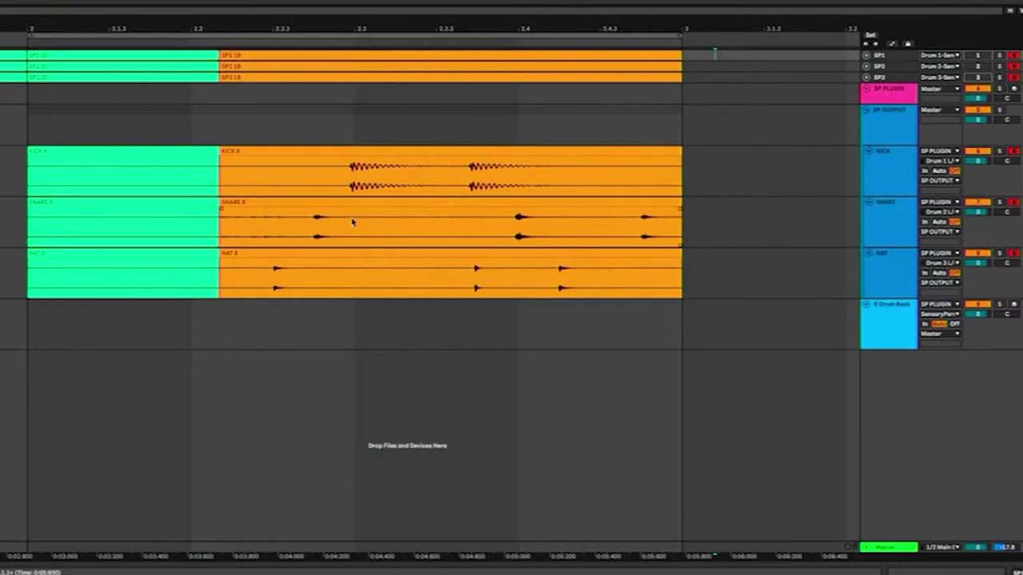
Step: Show the take lanes of the KICK, SNARE and HAT tracks
{"action": "left_click", "coordinate": [900, 168]}
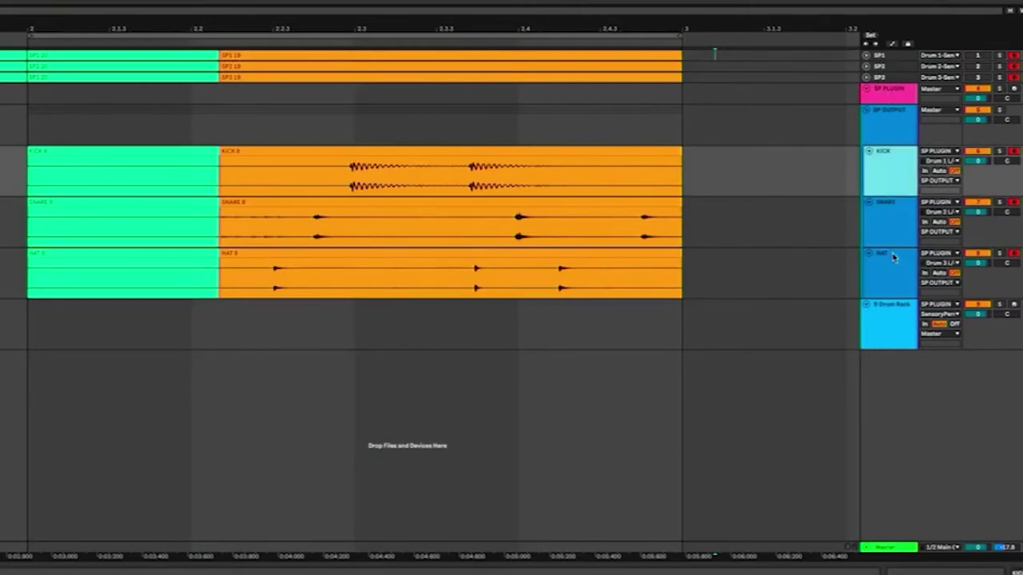
{"action": "left_click", "coordinate": [889, 262], "text": "shift"}
{"action": "right_click", "coordinate": [887, 178]}
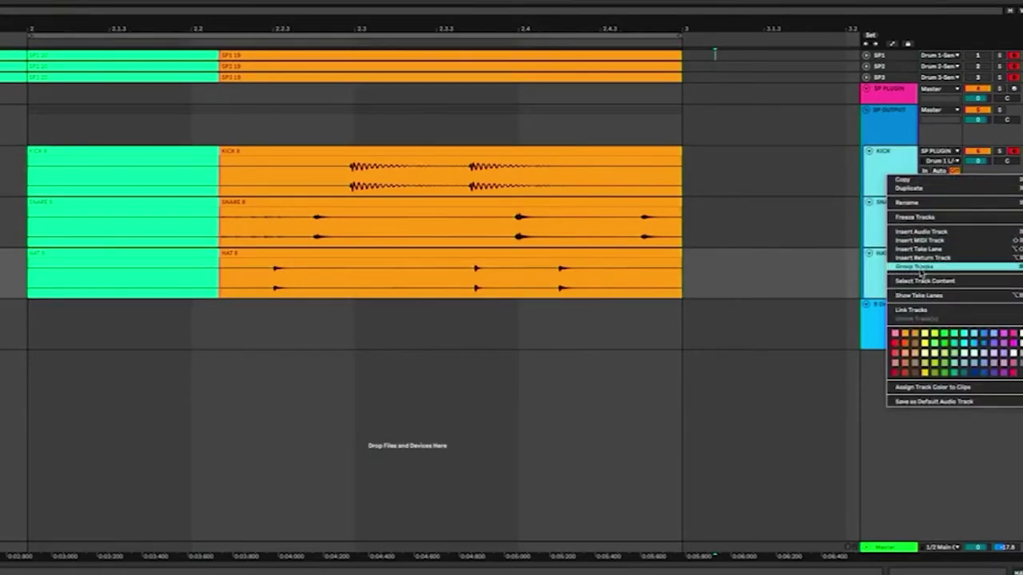
{"action": "left_click", "coordinate": [921, 307]}
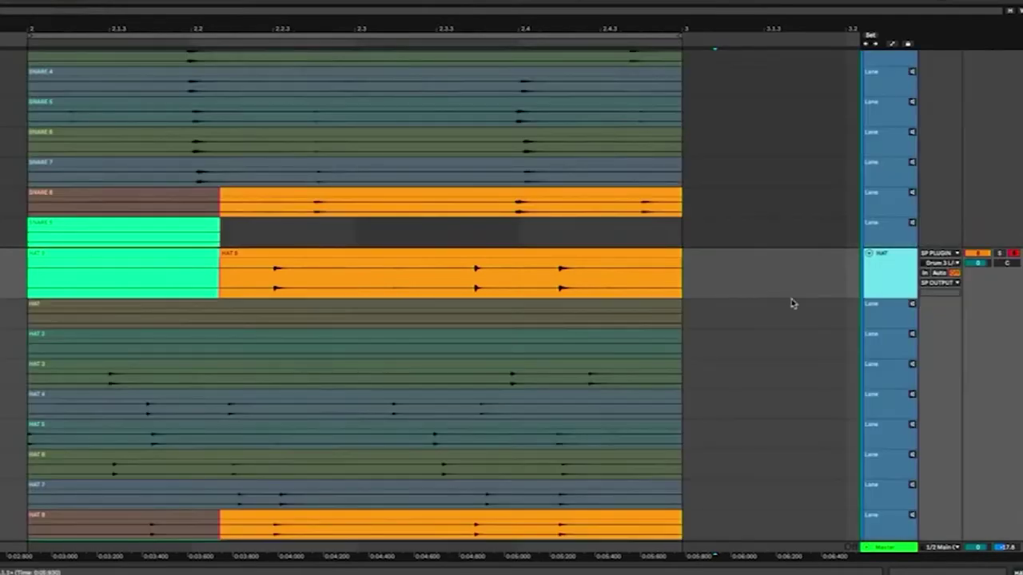
Step: Look through the recorded take lanes of the KICK, SNARE and HAT tracks and compare the takes of each drum
{"action": "scroll", "coordinate": [712, 296], "scroll_direction": "up", "scroll_amount": 10}
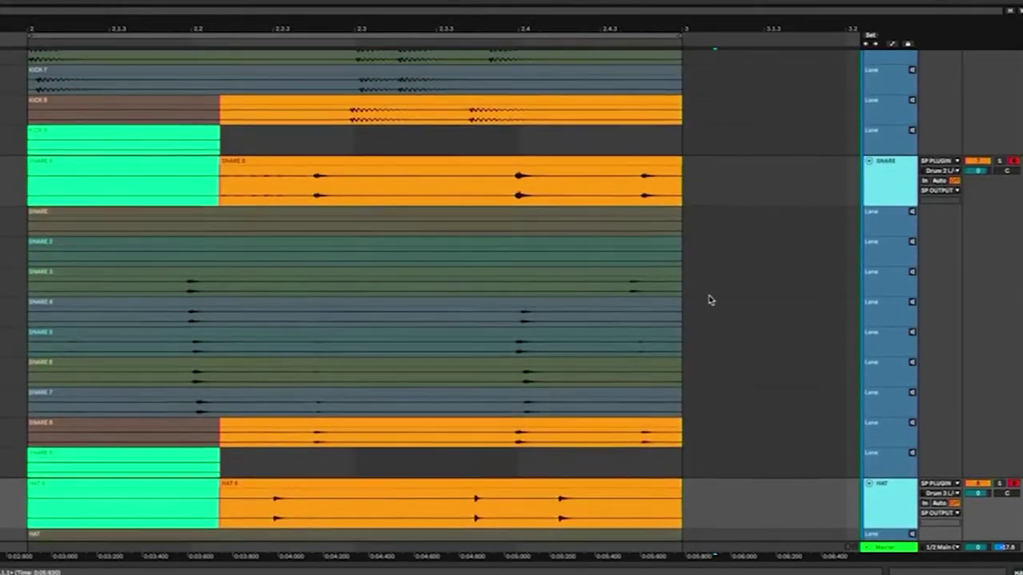
{"action": "scroll", "coordinate": [706, 301], "scroll_direction": "up", "scroll_amount": 6}
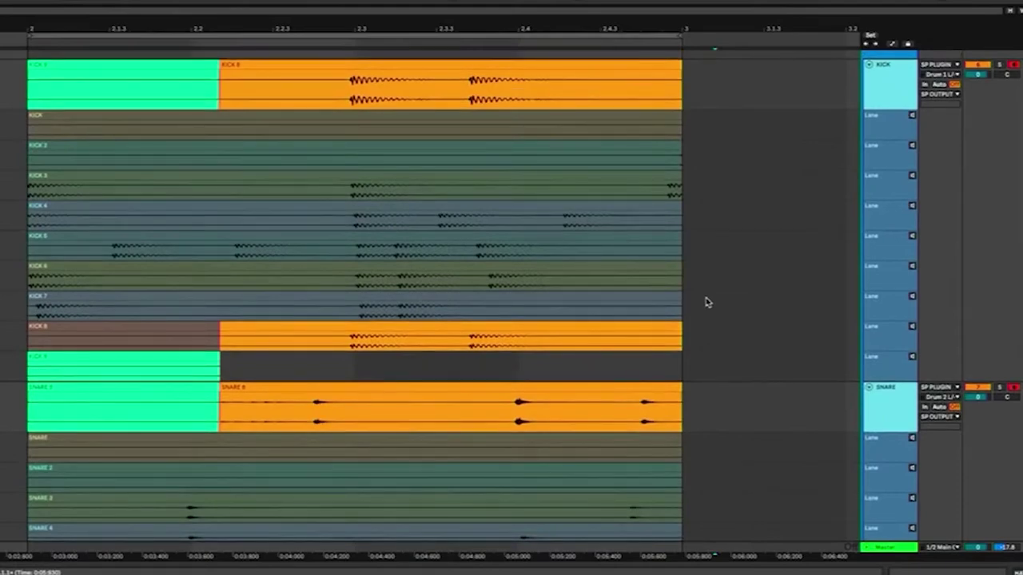
{"action": "left_click", "coordinate": [823, 185]}
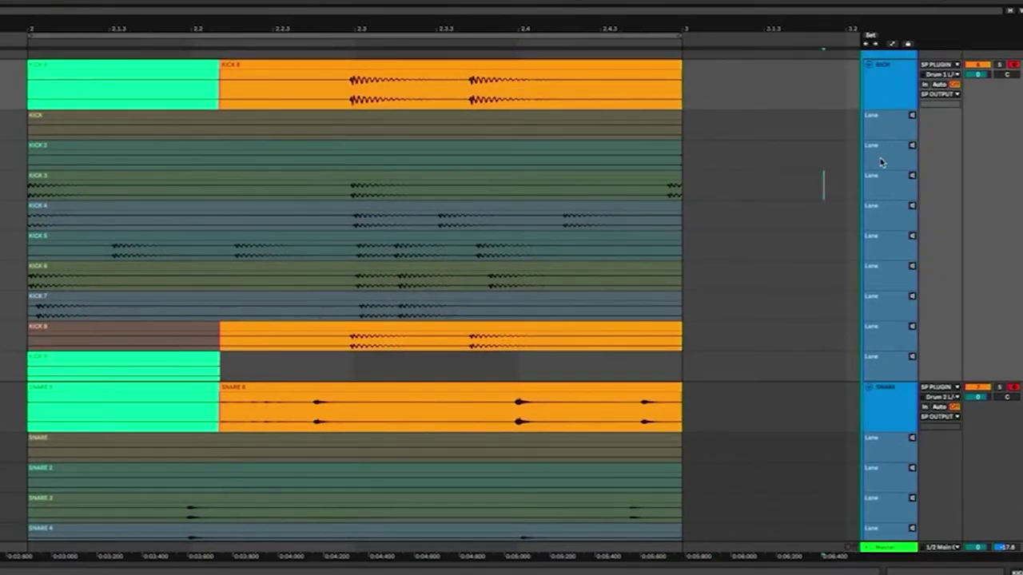
{"action": "scroll", "coordinate": [706, 327], "scroll_direction": "down", "scroll_amount": 2}
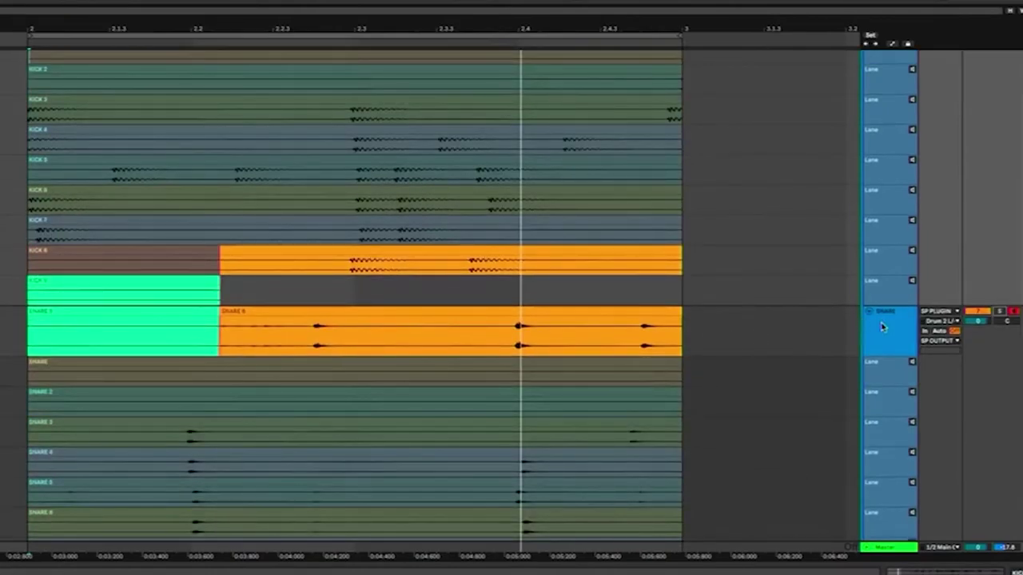
{"action": "left_click", "coordinate": [880, 331]}
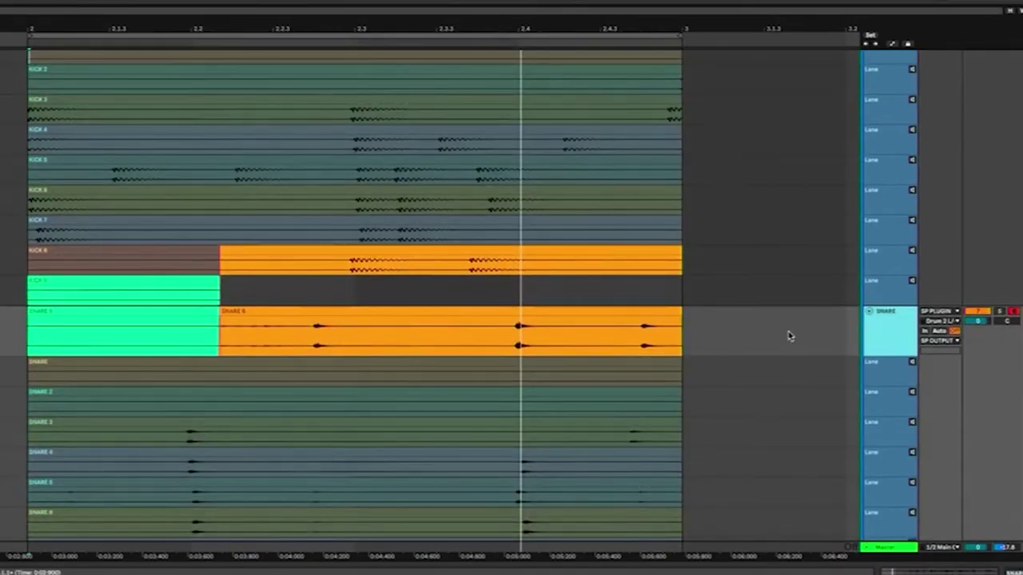
{"action": "scroll", "coordinate": [821, 339], "scroll_direction": "down", "scroll_amount": 3}
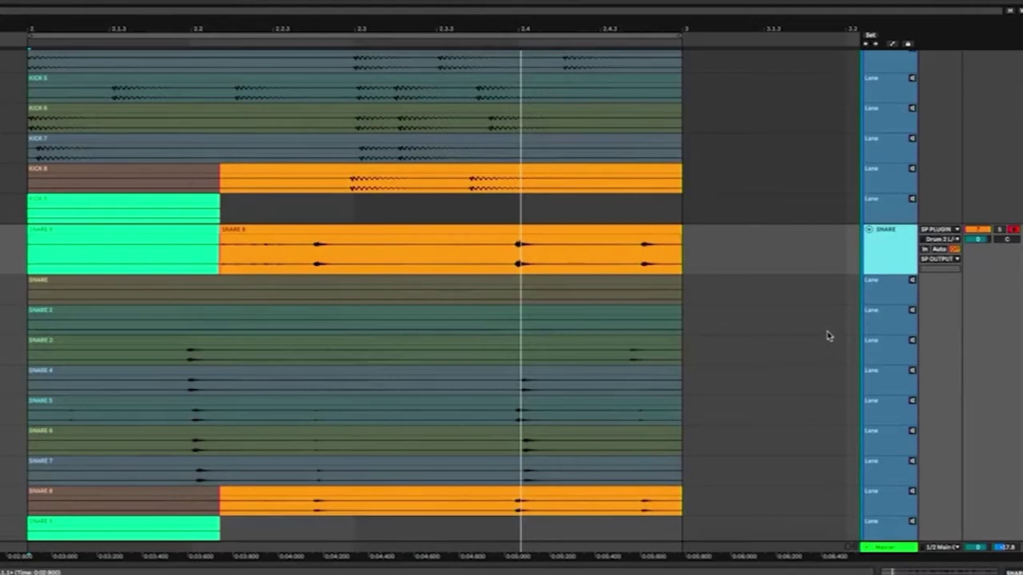
{"action": "scroll", "coordinate": [835, 333], "scroll_direction": "up", "scroll_amount": 5}
{"action": "scroll", "coordinate": [825, 334], "scroll_direction": "up", "scroll_amount": 1}
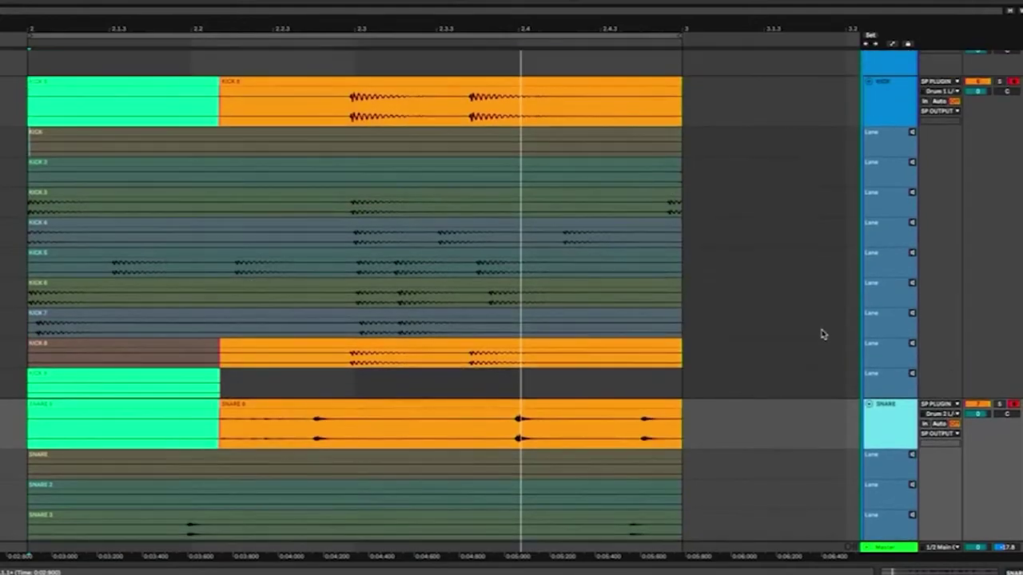
{"action": "left_click", "coordinate": [911, 145]}
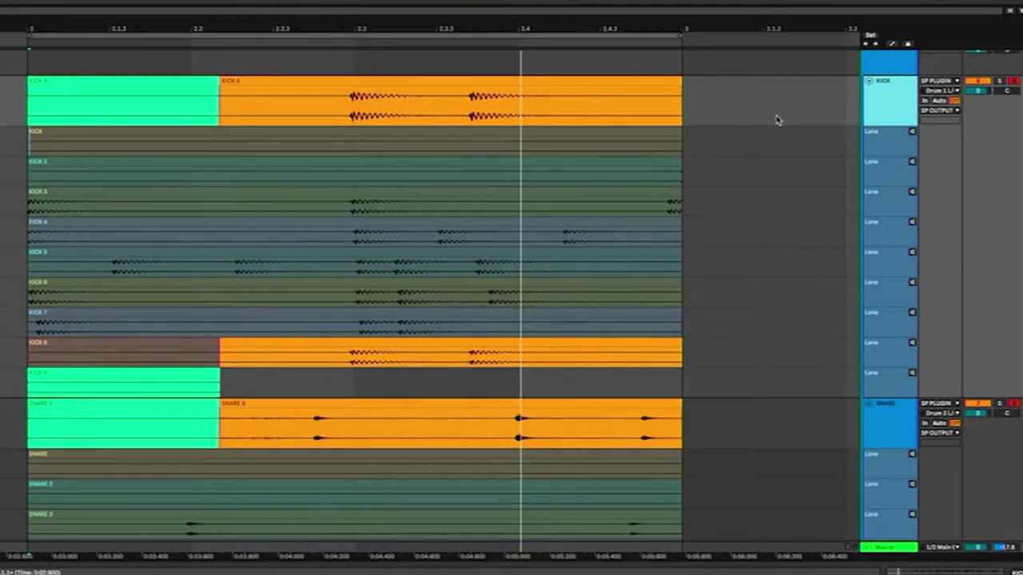
{"action": "left_click", "coordinate": [901, 413]}
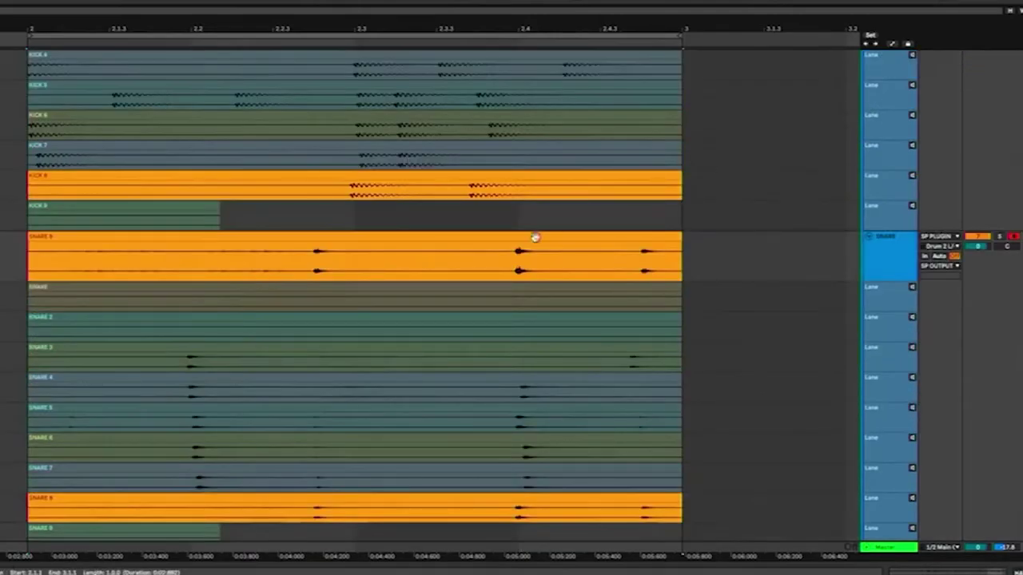
Step: Try comping only the kick by bringing take KICK 7's section from about 2.2.4 to 2.4.2 into the KICK track
{"action": "scroll", "coordinate": [389, 202], "scroll_direction": "up", "scroll_amount": 1}
{"action": "left_click", "coordinate": [346, 167]}
{"action": "left_click_drag", "start_coordinate": [346, 166], "coordinate": [564, 167]}
{"action": "left_click", "coordinate": [493, 197], "text": "shift"}
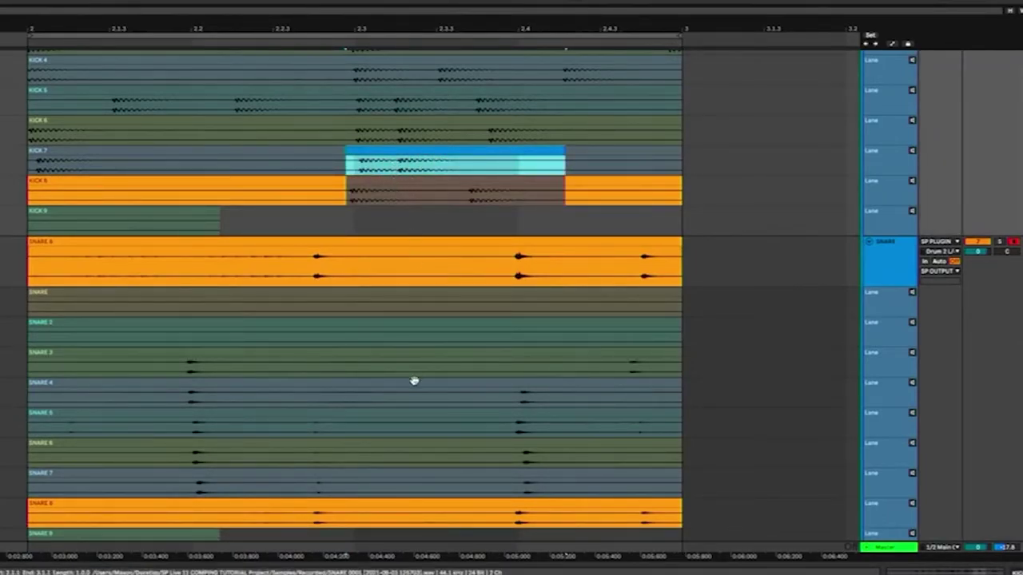
{"action": "scroll", "coordinate": [417, 383], "scroll_direction": "down", "scroll_amount": 2}
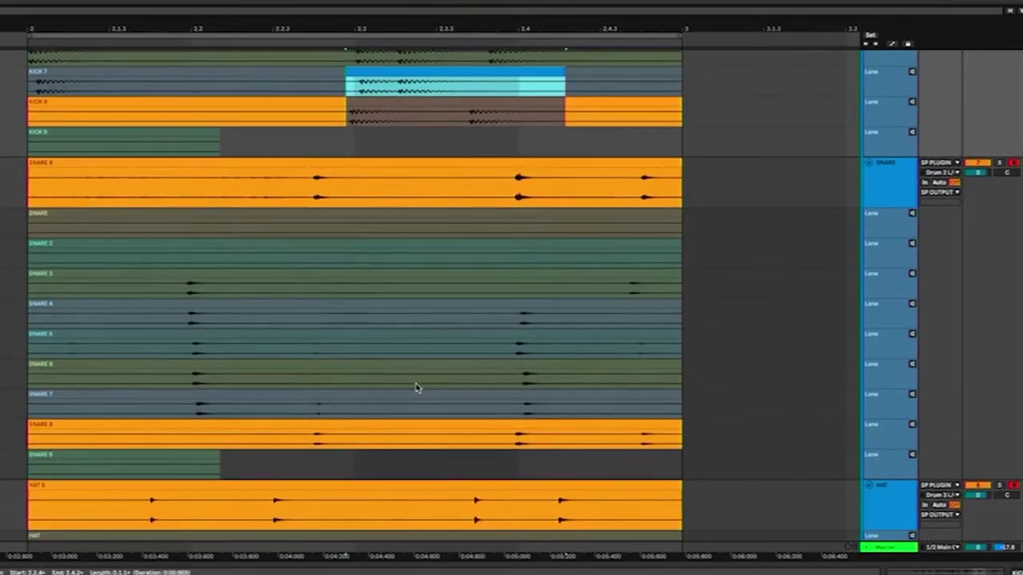
{"action": "scroll", "coordinate": [415, 387], "scroll_direction": "up", "scroll_amount": 1}
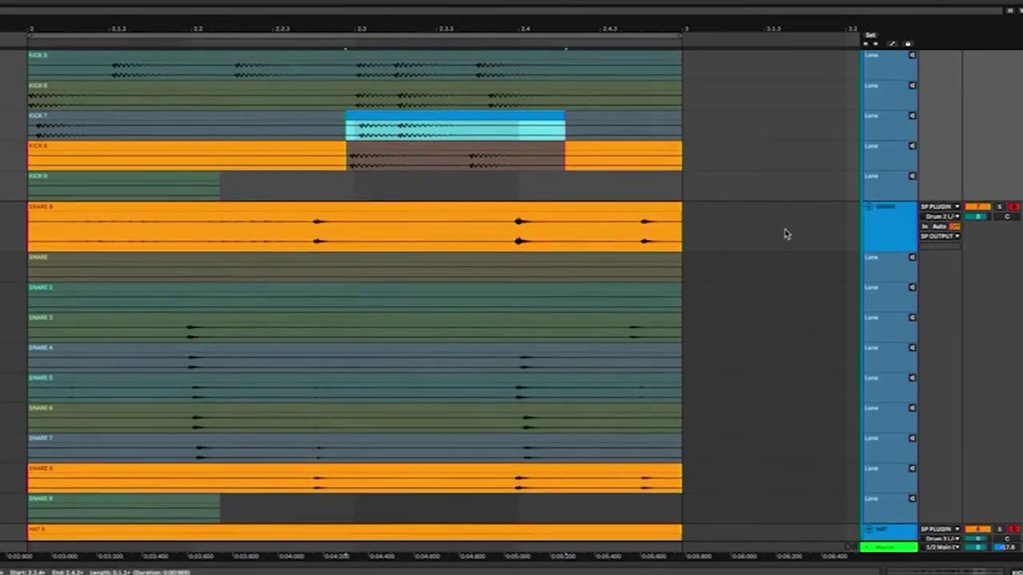
{"action": "scroll", "coordinate": [790, 237], "scroll_direction": "up", "scroll_amount": 5}
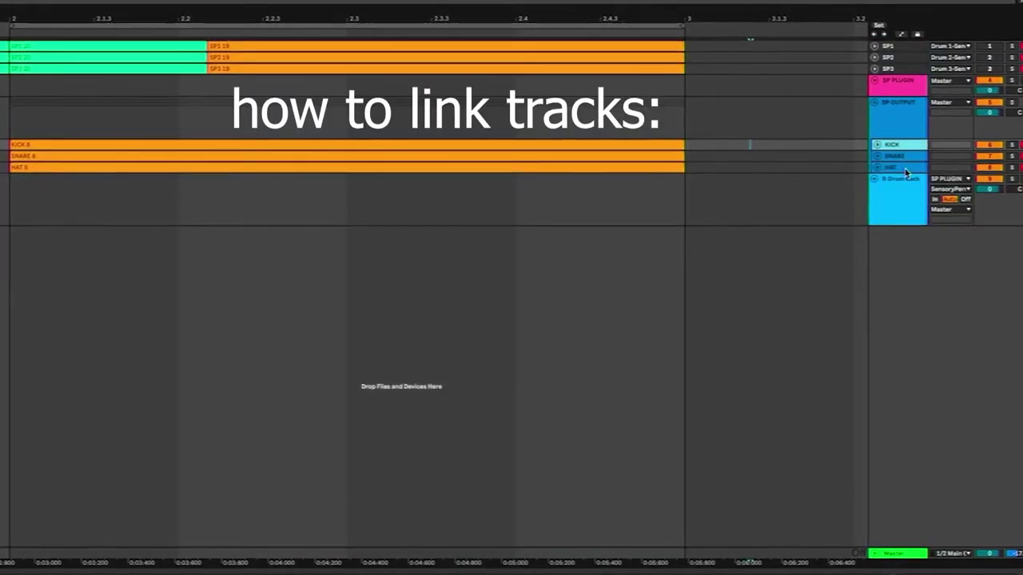
Step: Link the KICK, SNARE and HAT tracks so that they are edited together
{"action": "left_click", "coordinate": [890, 144]}
{"action": "left_click", "coordinate": [891, 167], "text": "shift"}
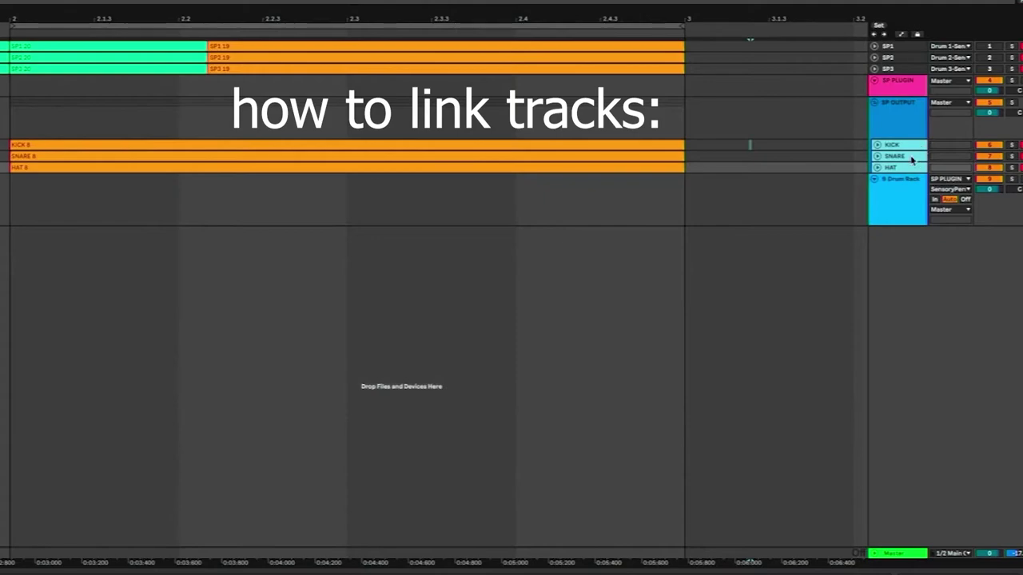
{"action": "right_click", "coordinate": [914, 163]}
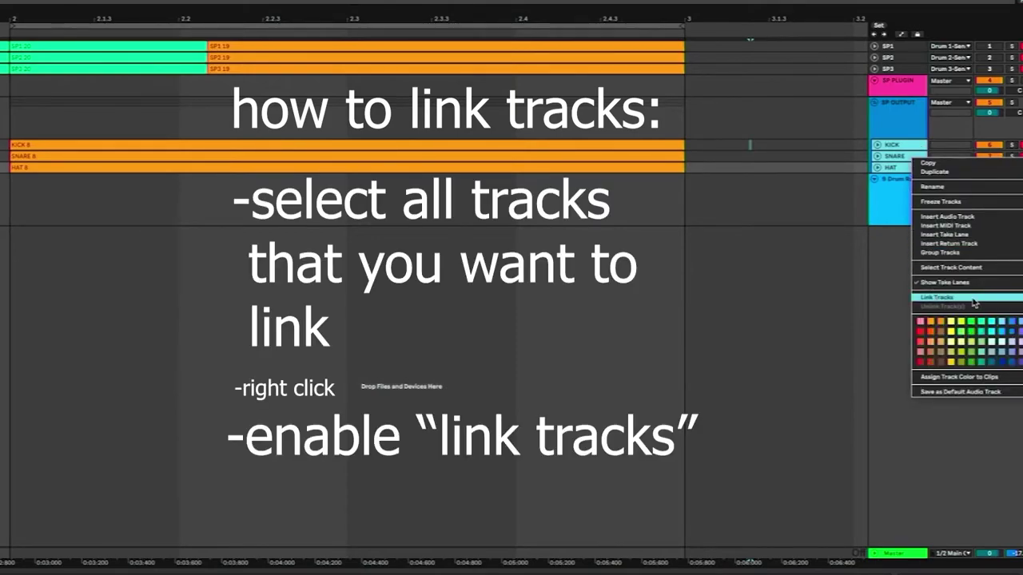
{"action": "left_click", "coordinate": [974, 298]}
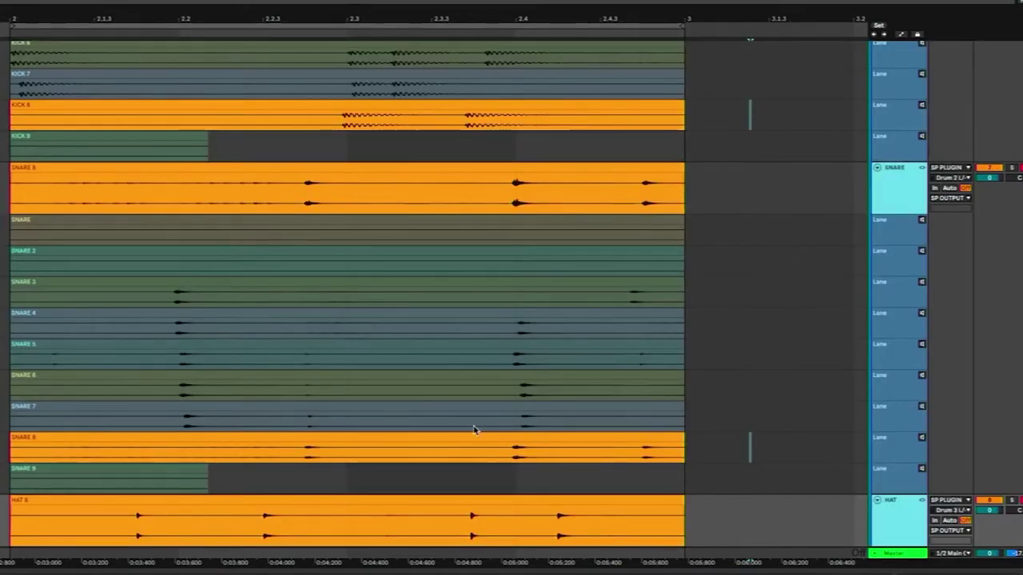
Step: Comp the linked KICK, SNARE and HAT tracks from takes 2, 7, 3 and 8, adjusting the edit point between takes 2 and 7 near 2.2
{"action": "left_click_drag", "start_coordinate": [479, 422], "coordinate": [599, 421]}
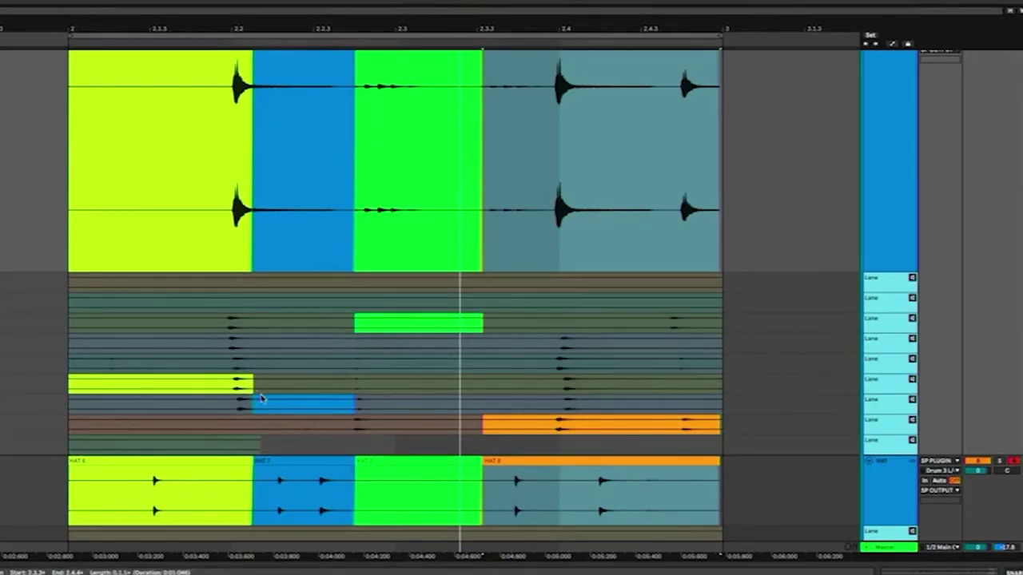
{"action": "mouse_move", "coordinate": [254, 401]}
{"action": "left_mouse_down"}
{"action": "mouse_move", "coordinate": [230, 408]}
{"action": "mouse_move", "coordinate": [239, 411]}
{"action": "left_mouse_up"}
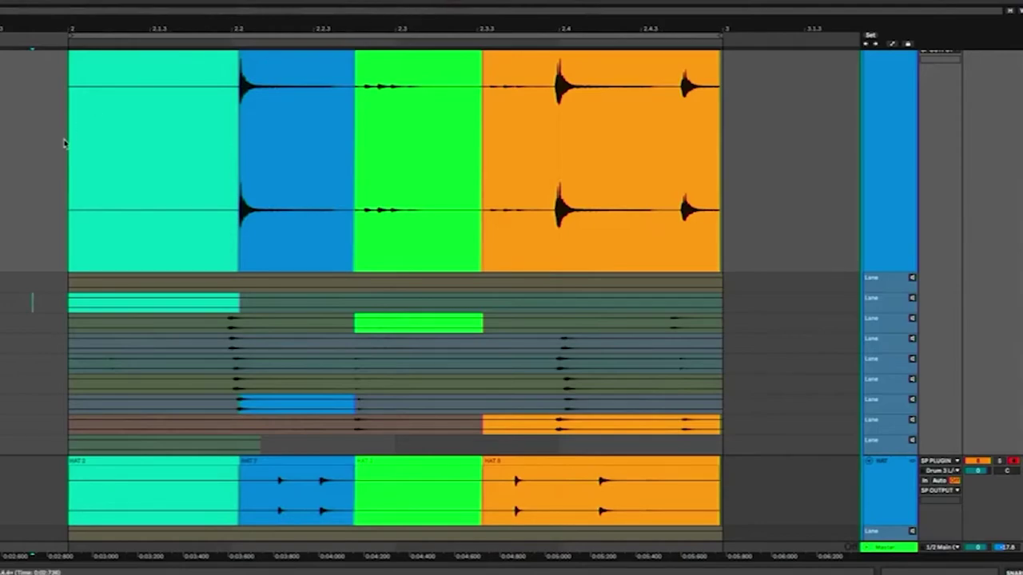
{"action": "left_click_drag", "start_coordinate": [239, 301], "coordinate": [244, 299]}
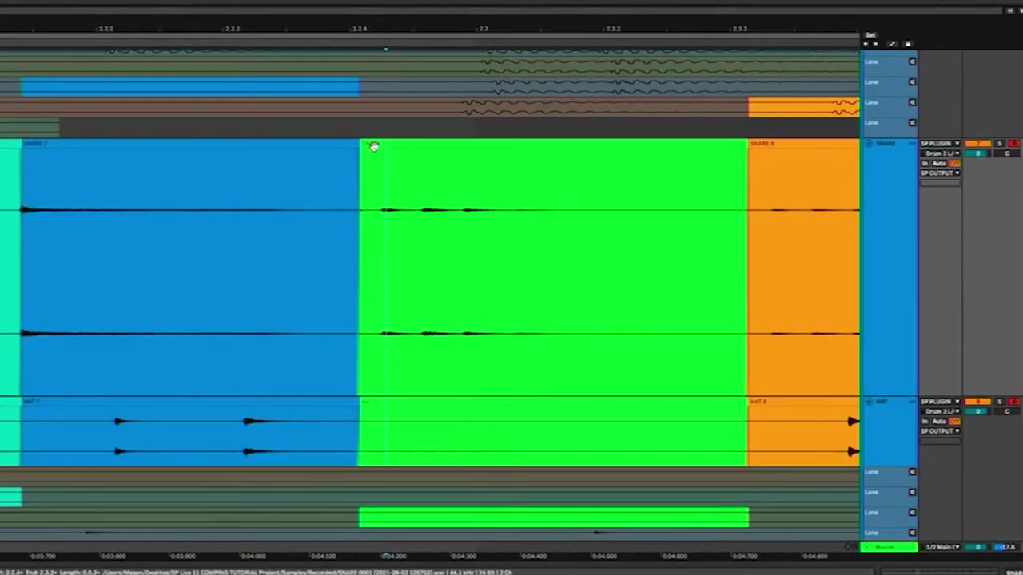
Step: Trim the start of the linked take 3 clips to just after 2.2.4 and try out their fade-in with playback, leaving it very short
{"action": "left_click", "coordinate": [374, 145]}
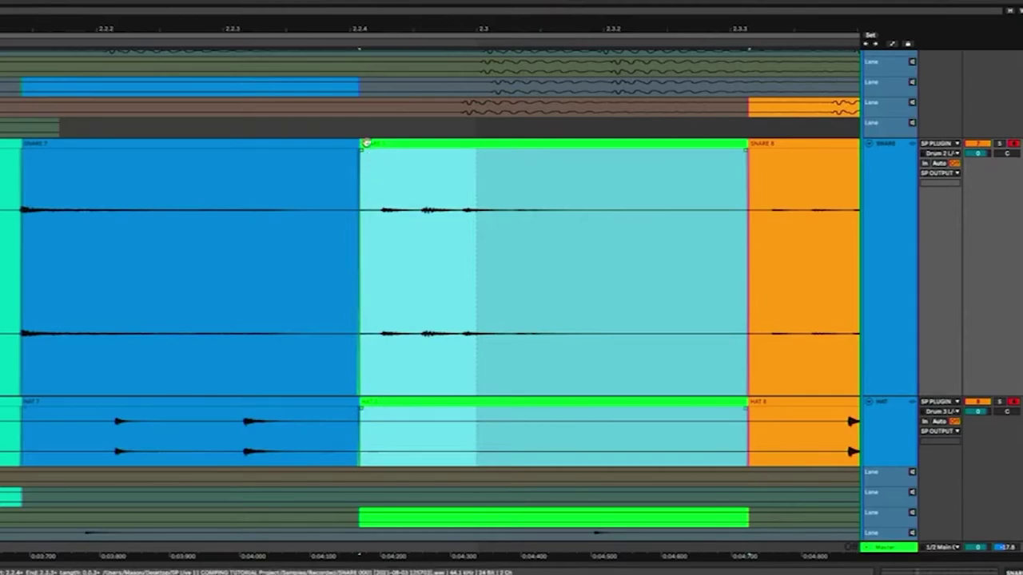
{"action": "left_click_drag", "start_coordinate": [363, 142], "coordinate": [468, 166]}
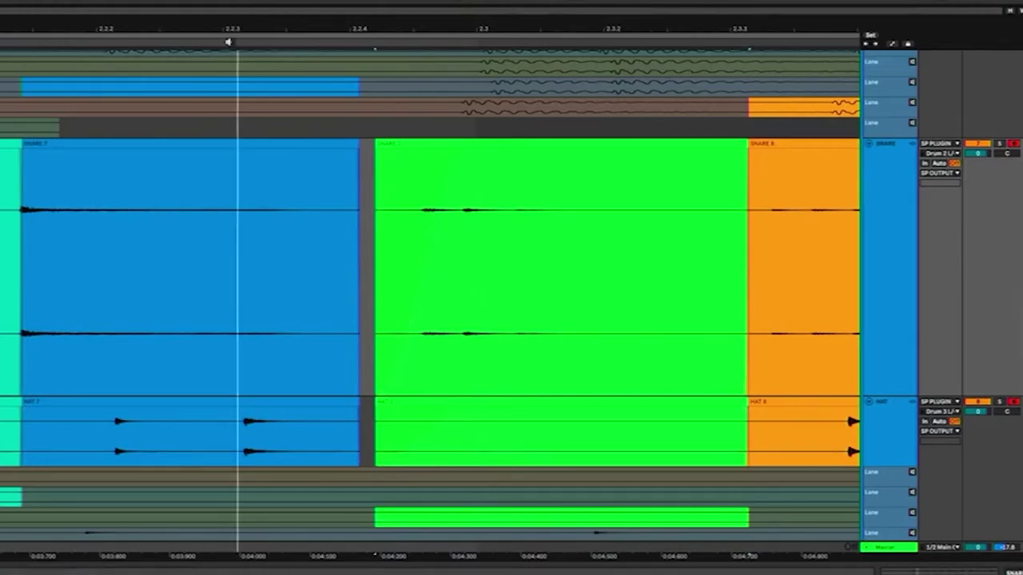
{"action": "left_click", "coordinate": [280, 44]}
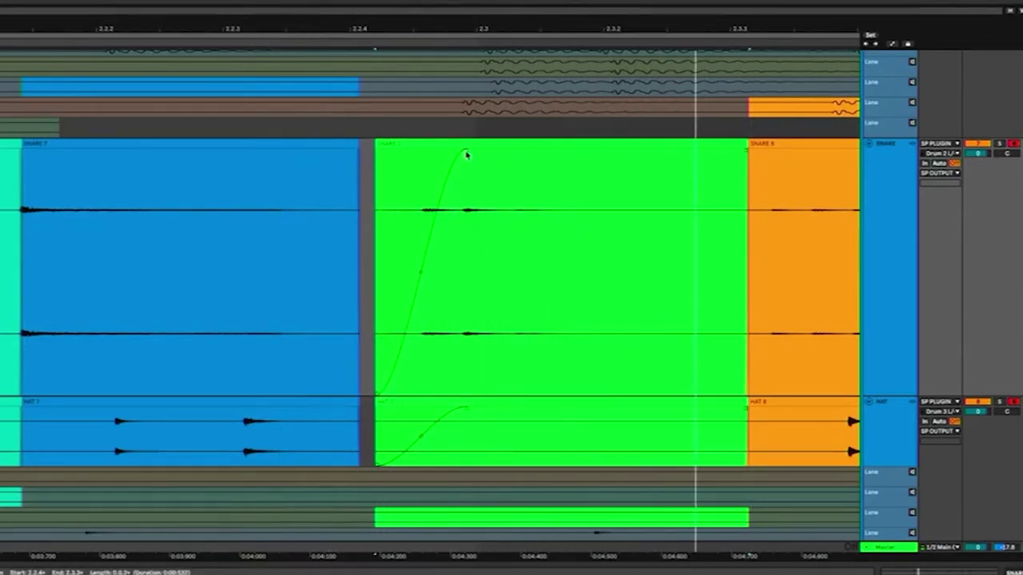
{"action": "left_click_drag", "start_coordinate": [465, 155], "coordinate": [380, 153]}
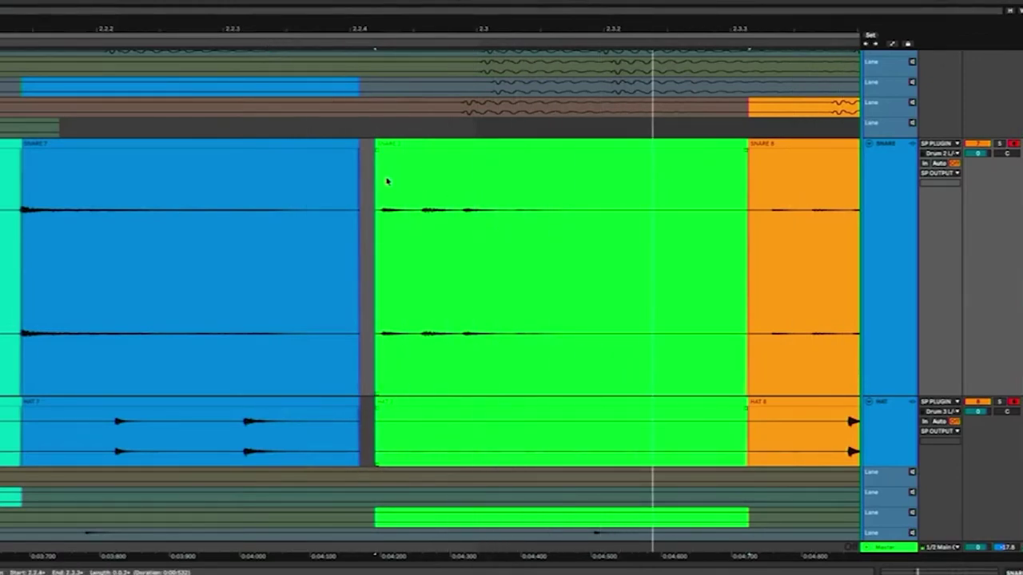
{"action": "left_click_drag", "start_coordinate": [425, 33], "coordinate": [425, 6]}
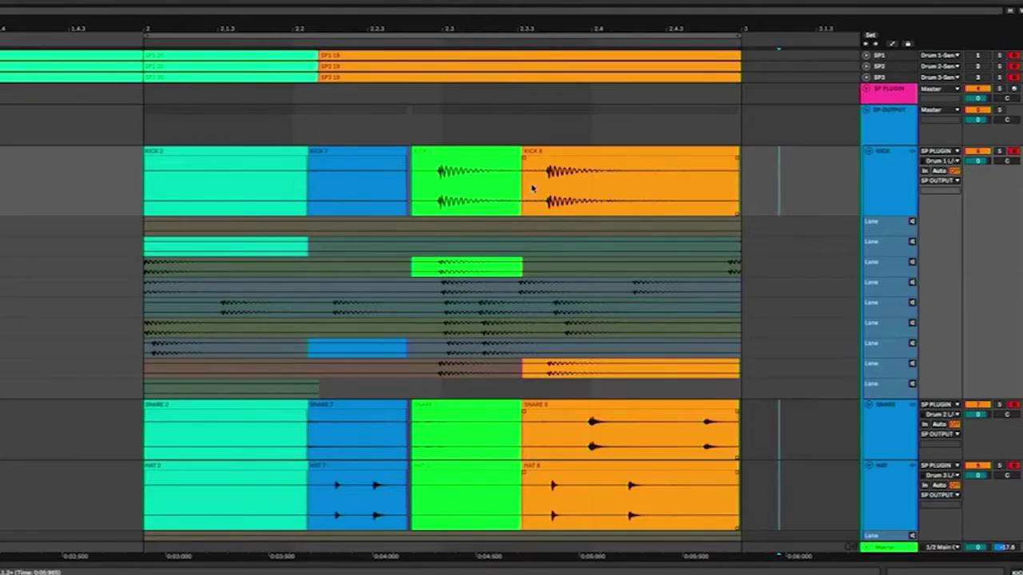
Step: Clear the arrangement by deleting all recorded clips and takes on every track
{"action": "left_click", "coordinate": [582, 151]}
{"action": "left_click", "coordinate": [471, 152]}
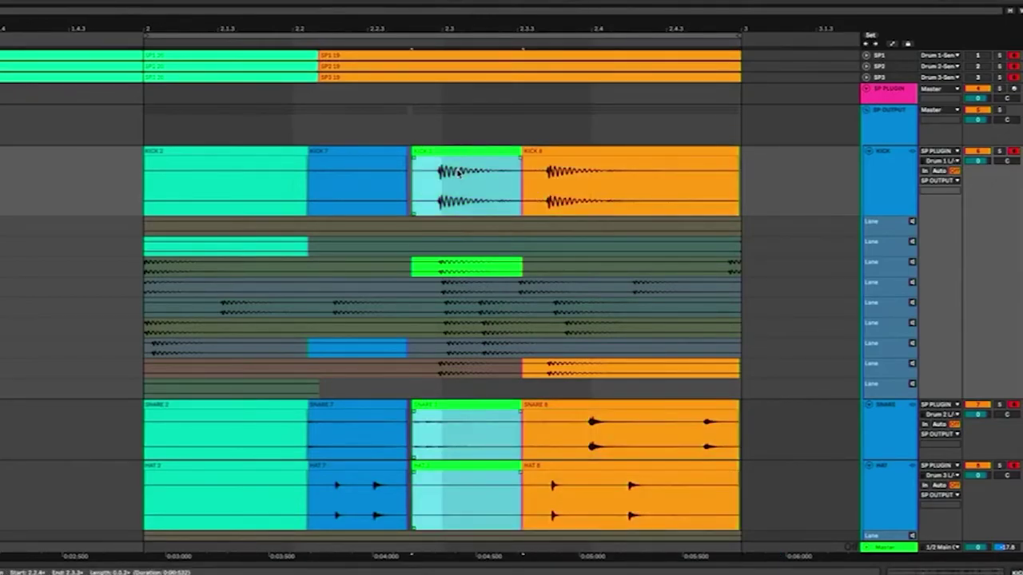
{"action": "left_click", "coordinate": [769, 180]}
{"action": "key", "text": "super+a"}
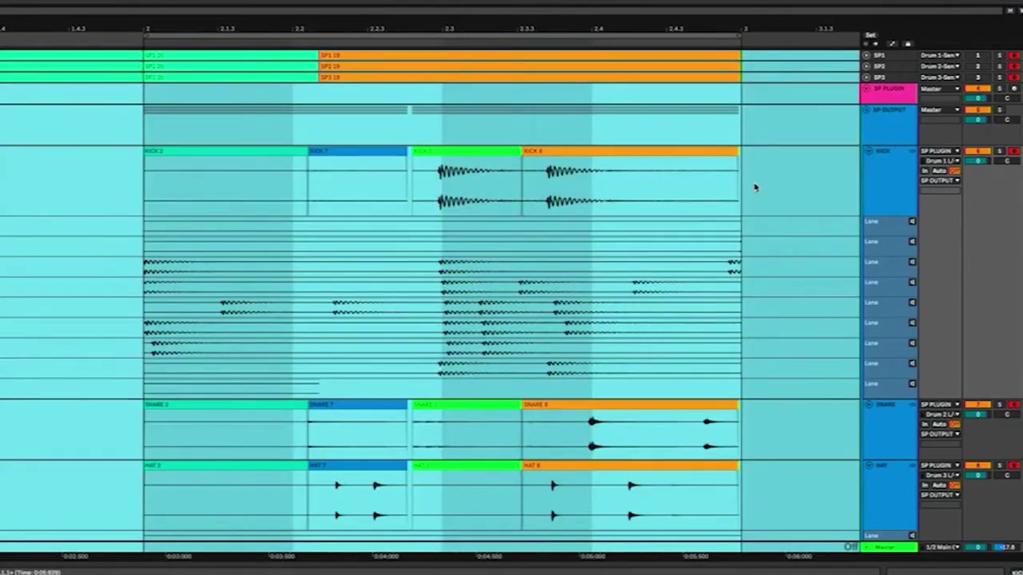
{"action": "key", "text": "Delete"}
Step: Record looped takes over bar 2 on the armed SP1, SP2 and SP3 tracks, and stop during the sixth take
{"action": "left_click", "coordinate": [1019, 177]}
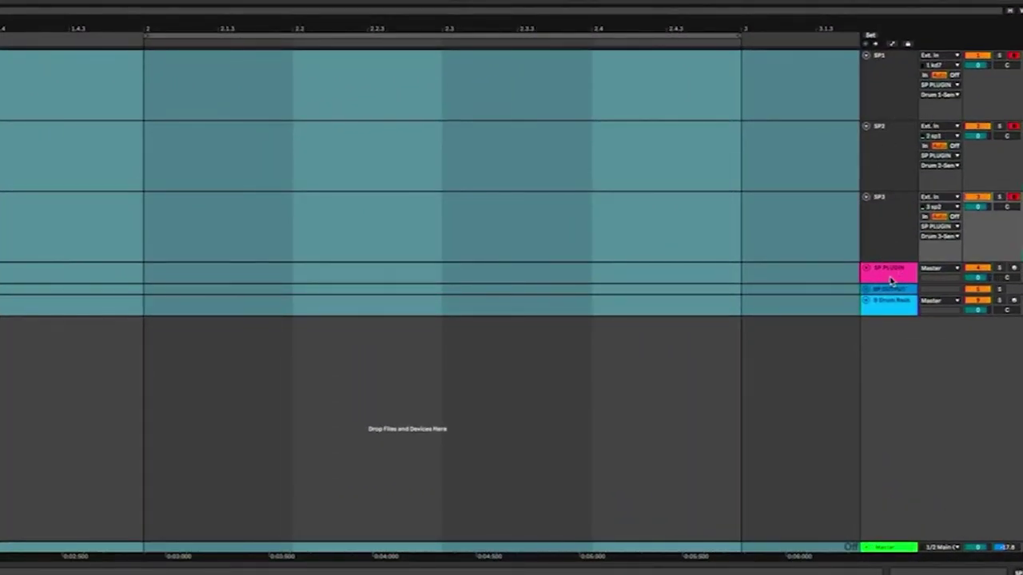
{"action": "left_click", "coordinate": [891, 278]}
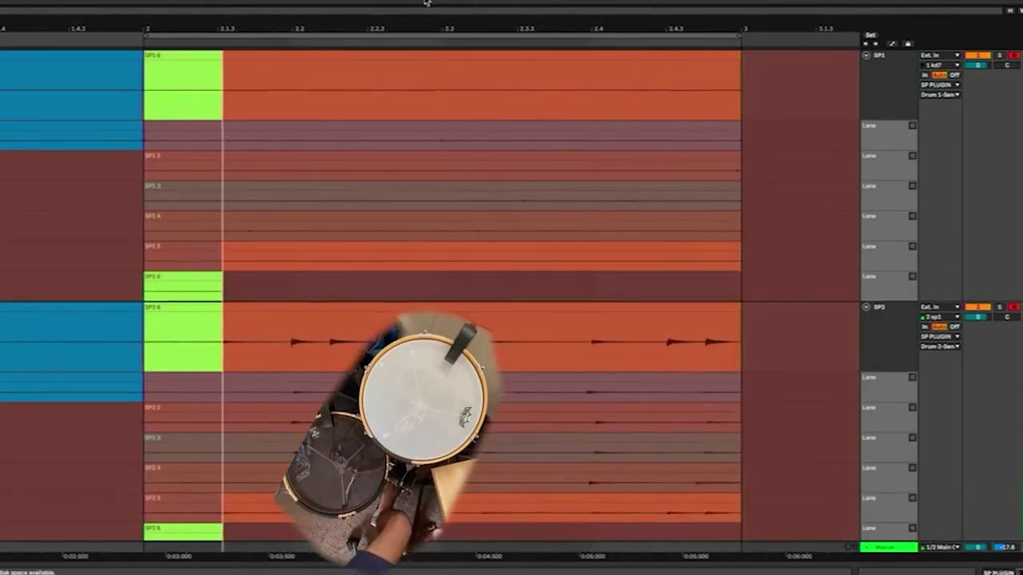
{"action": "key", "text": "space"}
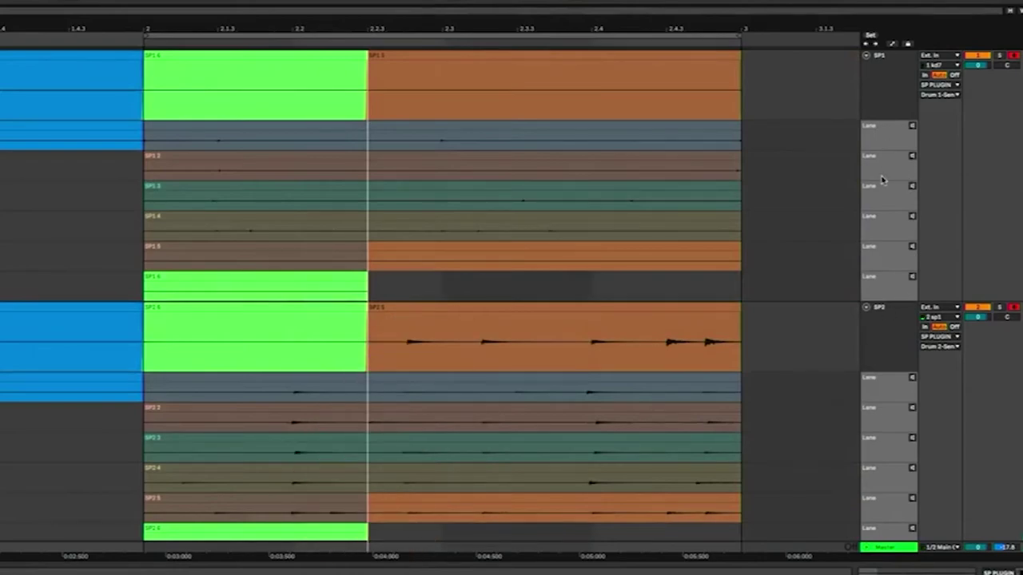
Step: Link the SP1, SP2 and SP3 tracks and unfold them with their take lanes
{"action": "left_click", "coordinate": [897, 102]}
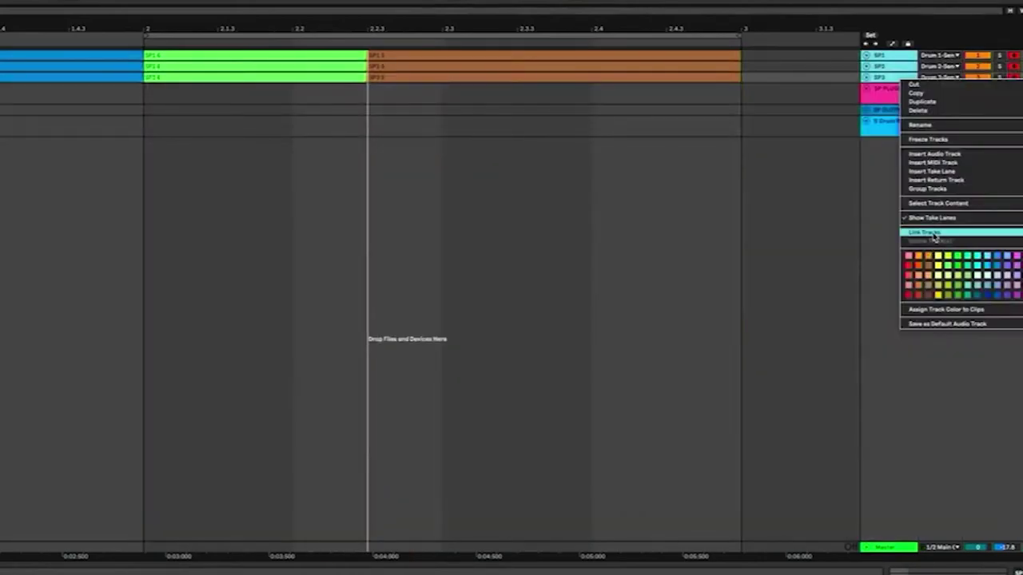
{"action": "left_click", "coordinate": [933, 232]}
{"action": "left_click", "coordinate": [865, 57]}
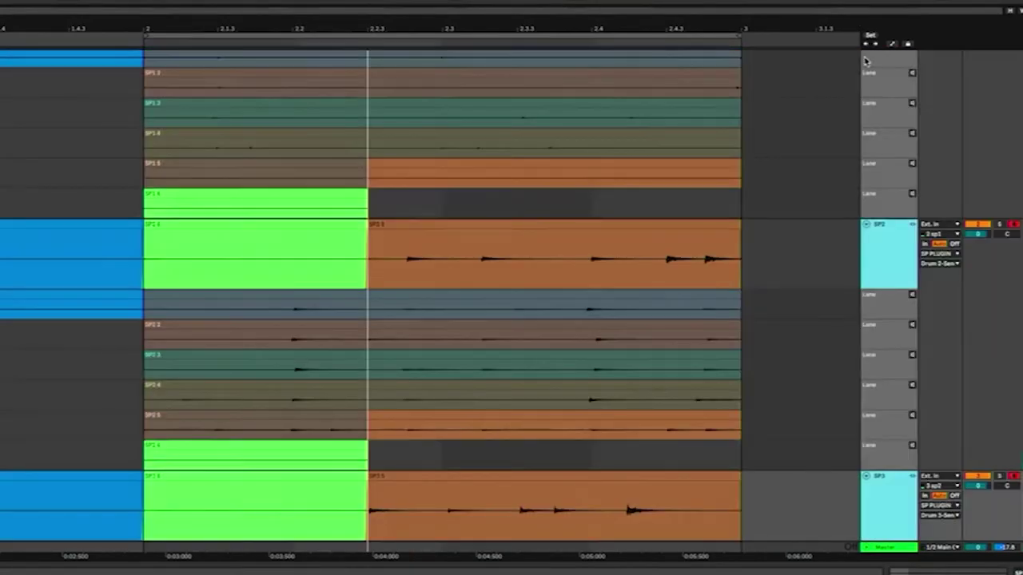
{"action": "scroll", "coordinate": [495, 372], "scroll_direction": "up", "scroll_amount": 3}
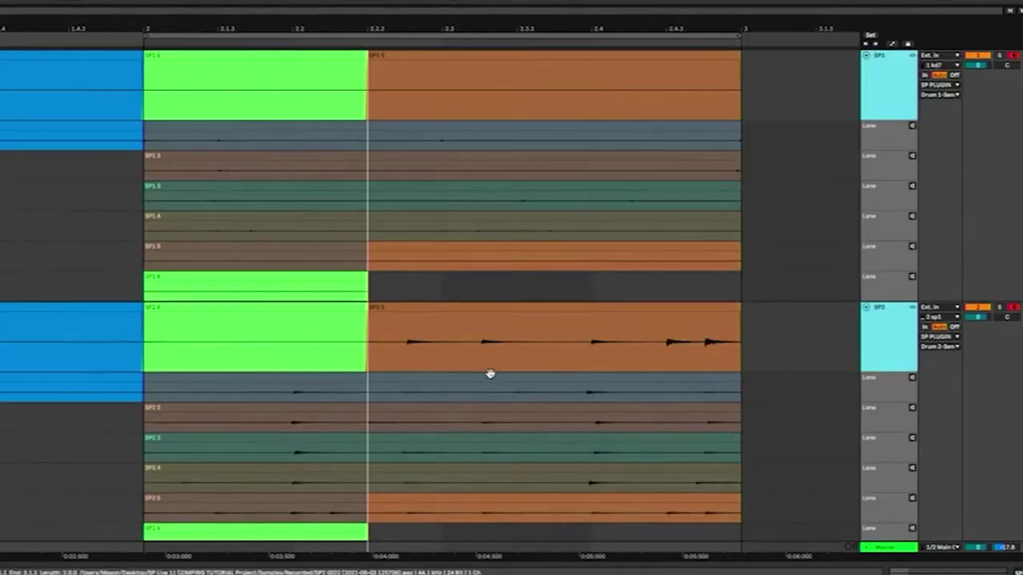
Step: Comp the linked SP tracks mainly from take 4, with a short take 3 section just before 2.2 and take 5 from just before 2.4
{"action": "scroll", "coordinate": [475, 392], "scroll_direction": "down", "scroll_amount": 3}
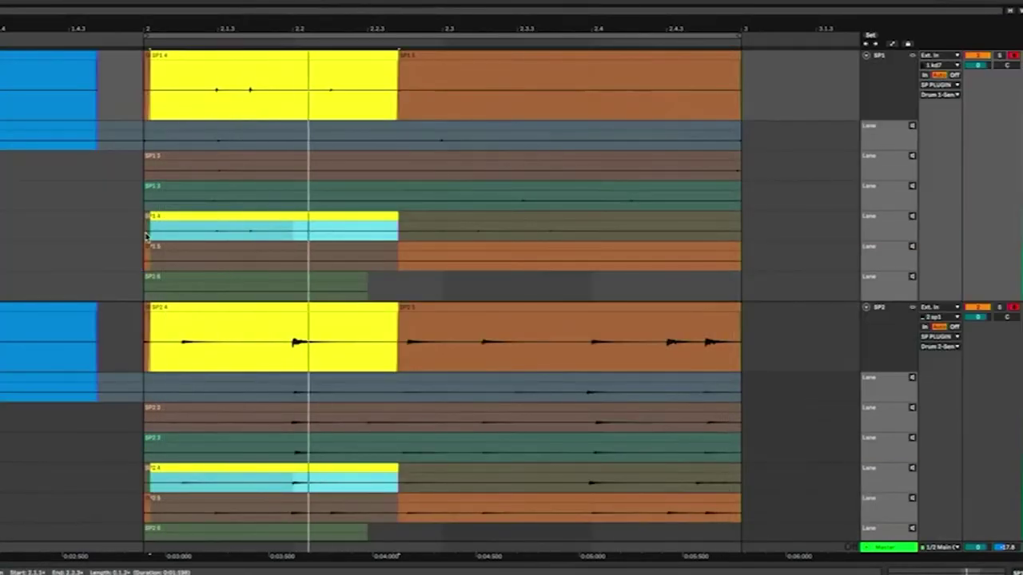
{"action": "left_click", "coordinate": [240, 206]}
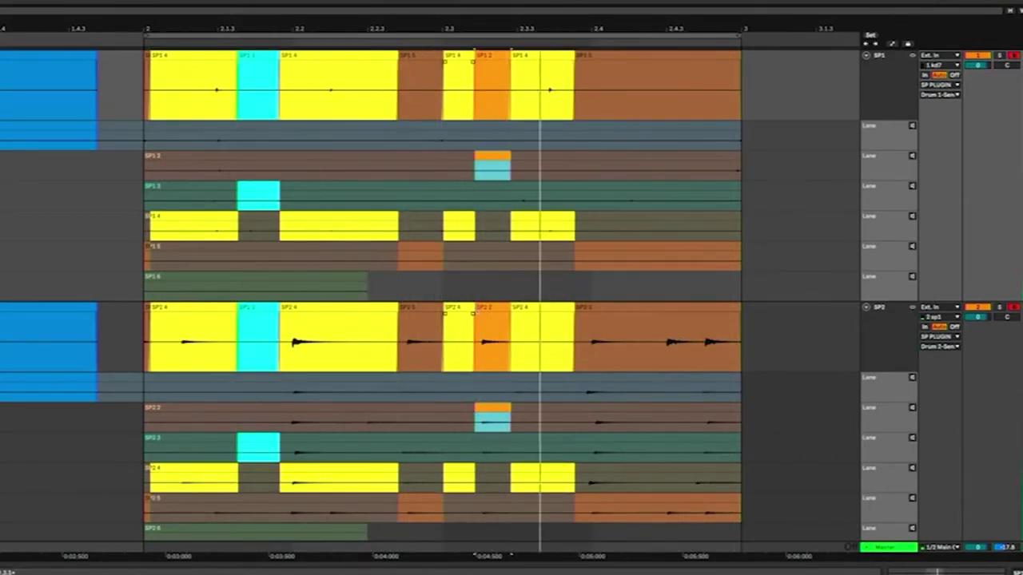
{"action": "left_click_drag", "start_coordinate": [475, 308], "coordinate": [483, 308]}
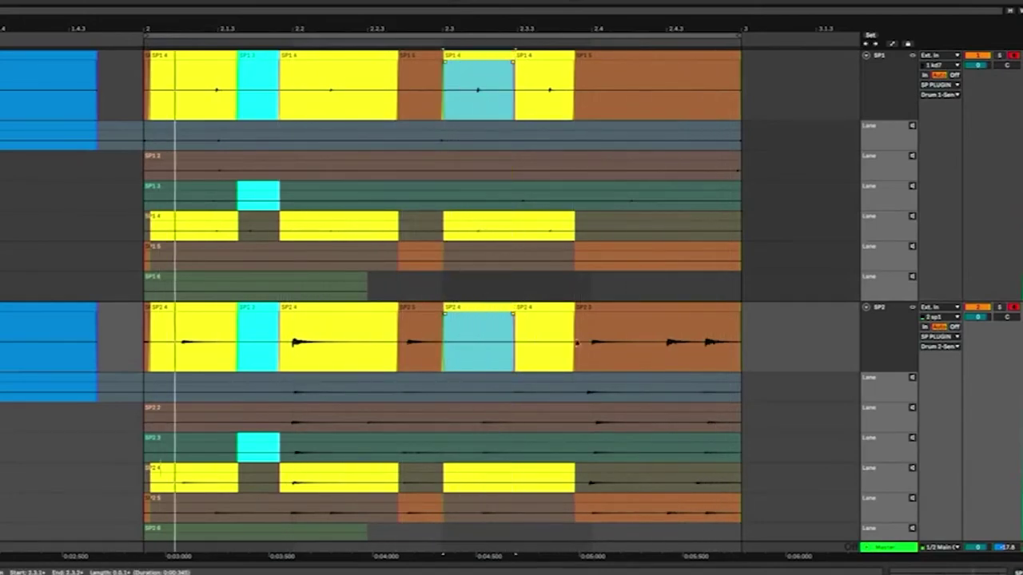
{"action": "key", "text": "ctrl+z"}
{"action": "scroll", "coordinate": [812, 398], "scroll_direction": "down", "scroll_amount": 5}
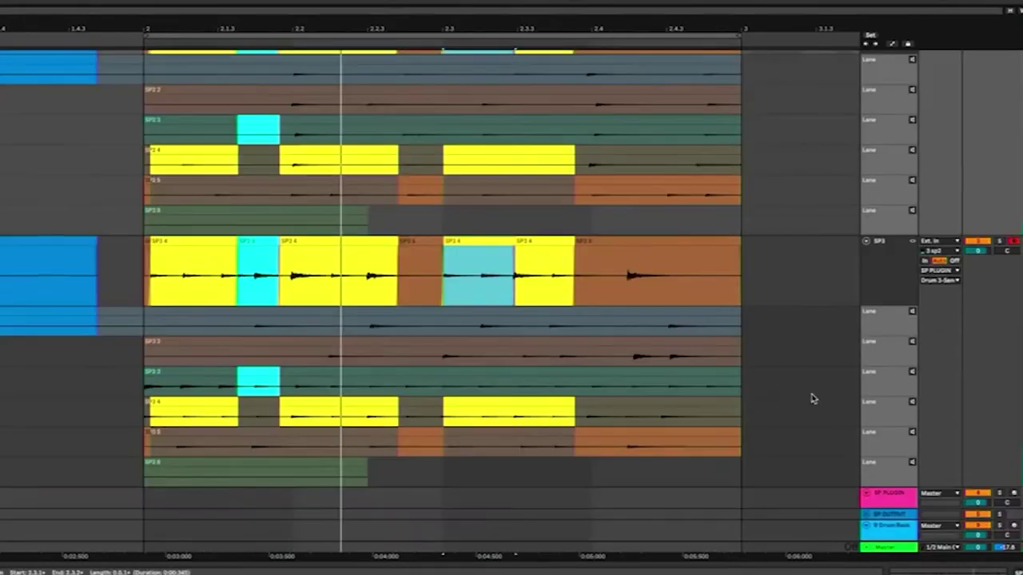
Step: Open the Sensory Percussion plugin of the SP PLUGIN track and place its window so that drum 2's sampler and the take lanes are in view
{"action": "double_click", "coordinate": [882, 492]}
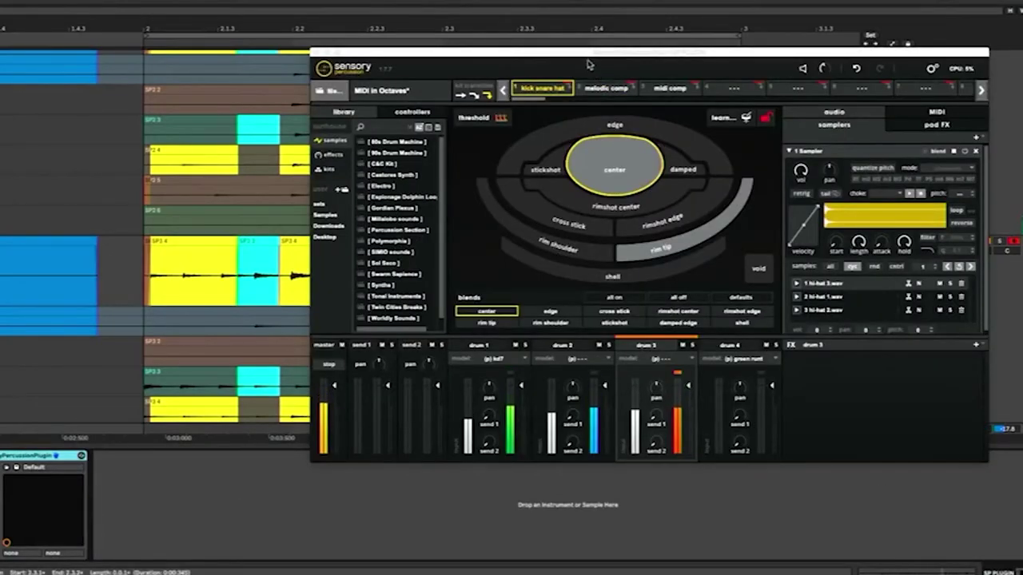
{"action": "left_click_drag", "start_coordinate": [589, 54], "coordinate": [630, 101]}
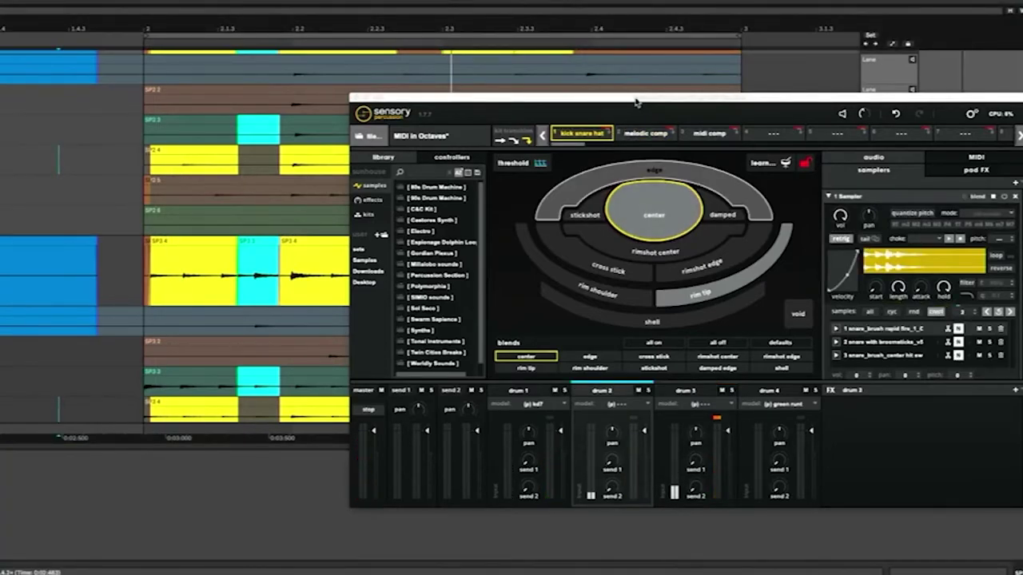
{"action": "left_click_drag", "start_coordinate": [635, 99], "coordinate": [545, 305]}
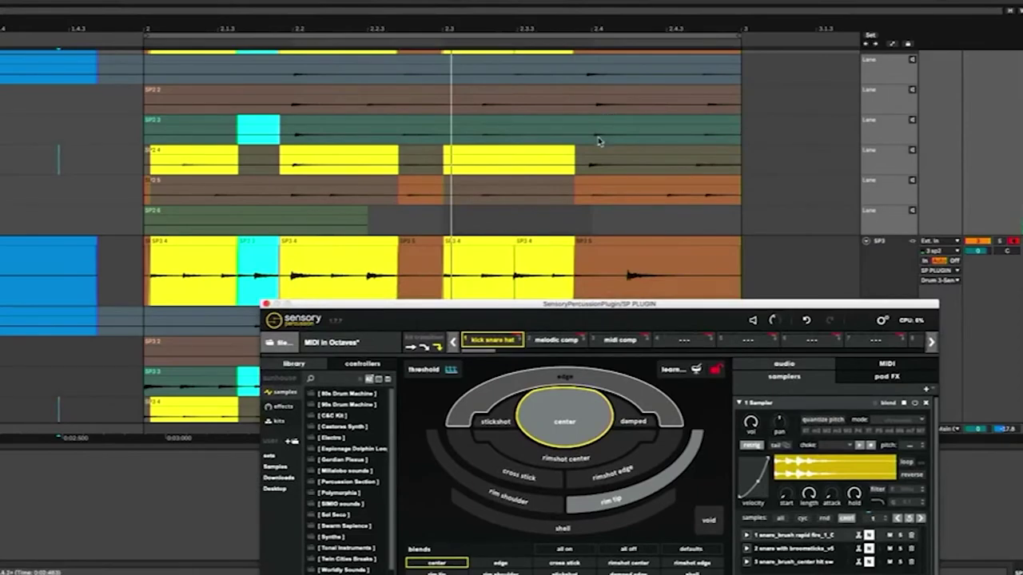
{"action": "left_click_drag", "start_coordinate": [625, 307], "coordinate": [670, 181]}
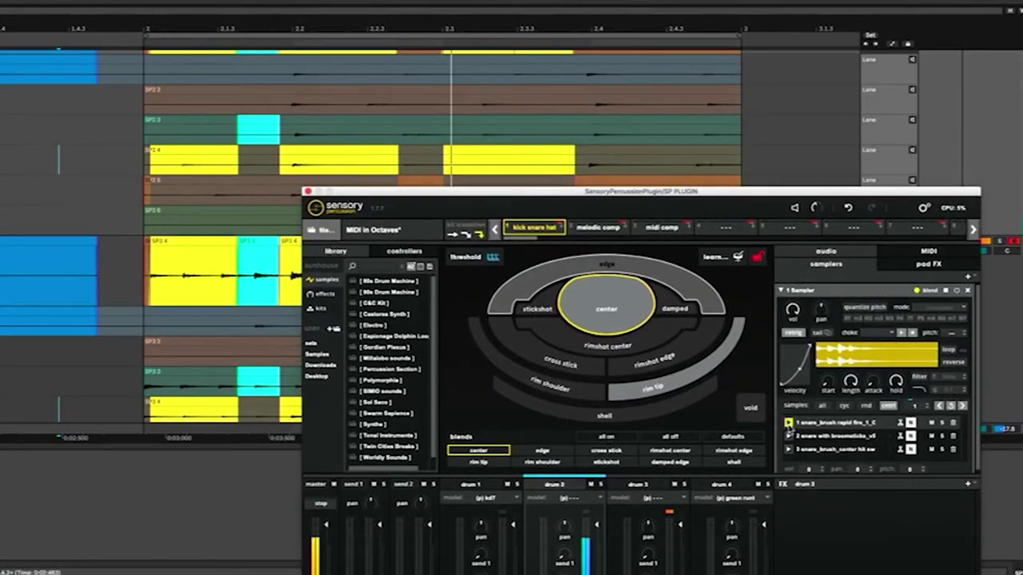
Step: Audition the three snare samples on drum 2's center pad and show the velocity controller assigned to it
{"action": "left_click", "coordinate": [787, 435]}
{"action": "left_click", "coordinate": [788, 449]}
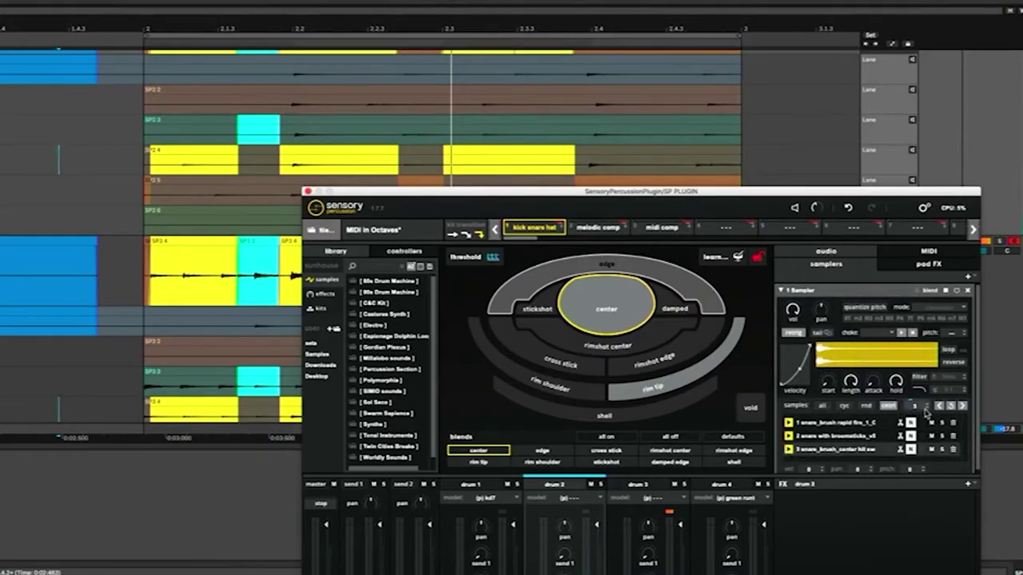
{"action": "left_click", "coordinate": [404, 251]}
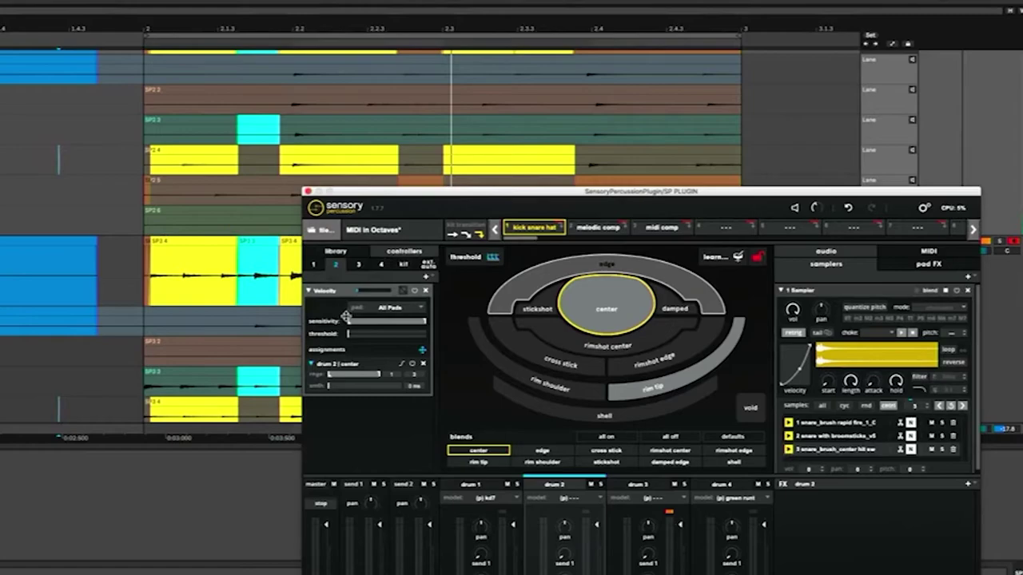
{"action": "left_click", "coordinate": [790, 436]}
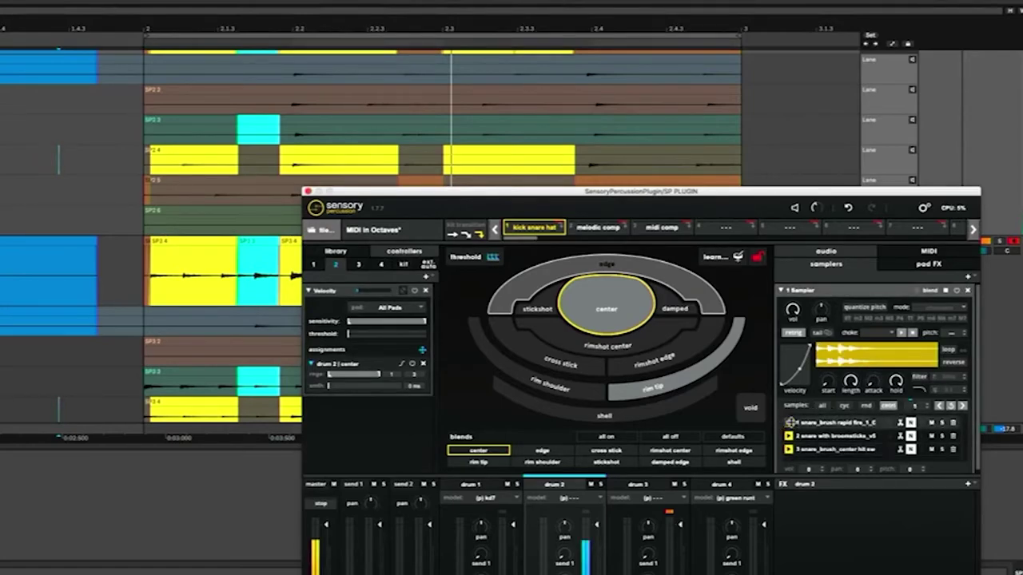
{"action": "left_click", "coordinate": [789, 437]}
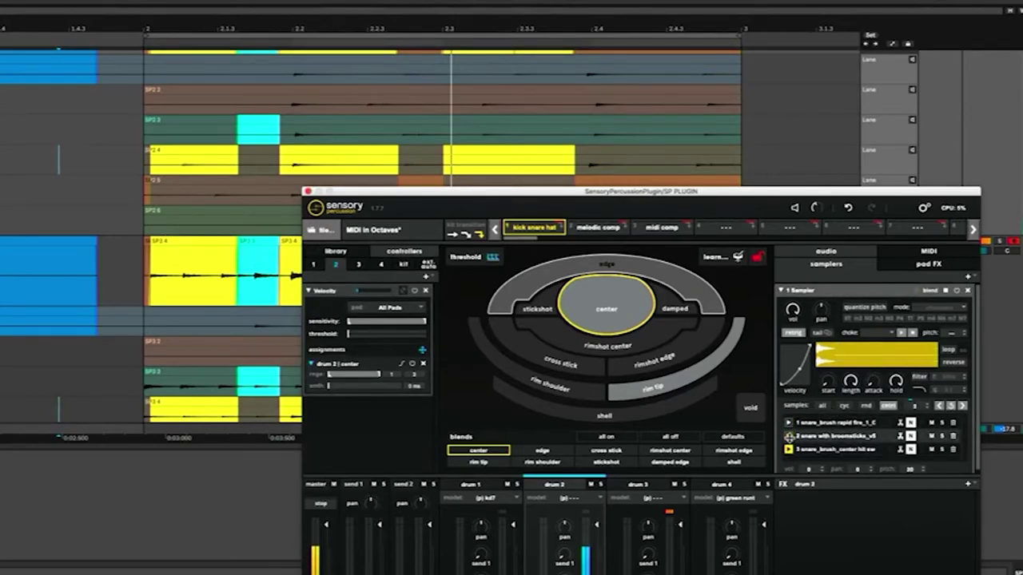
{"action": "left_click", "coordinate": [788, 449]}
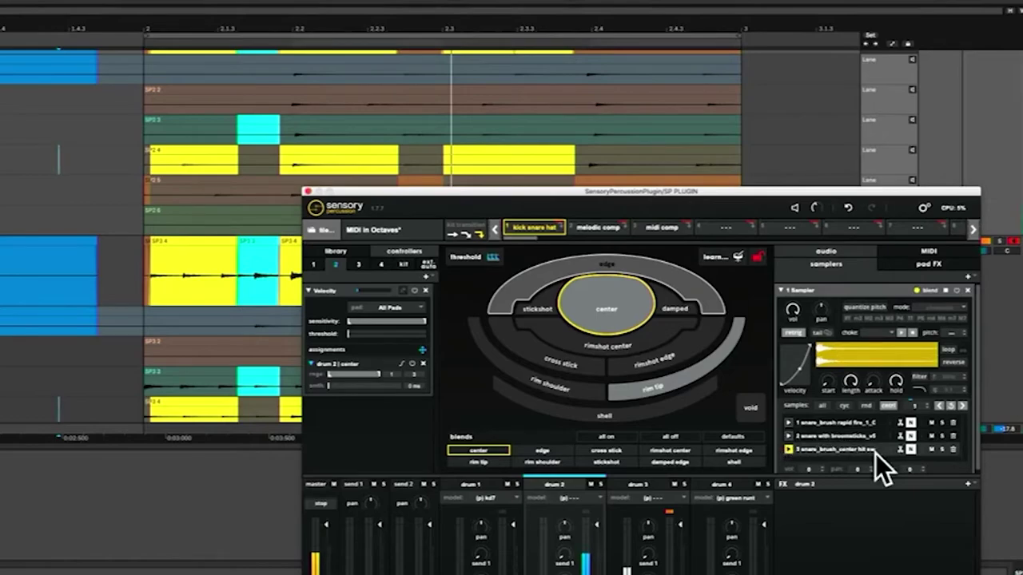
Step: Play the comp from just before bar 2 with the plugin moved aside and audition the snare_brush_center hit sample
{"action": "left_click_drag", "start_coordinate": [680, 200], "coordinate": [650, 353]}
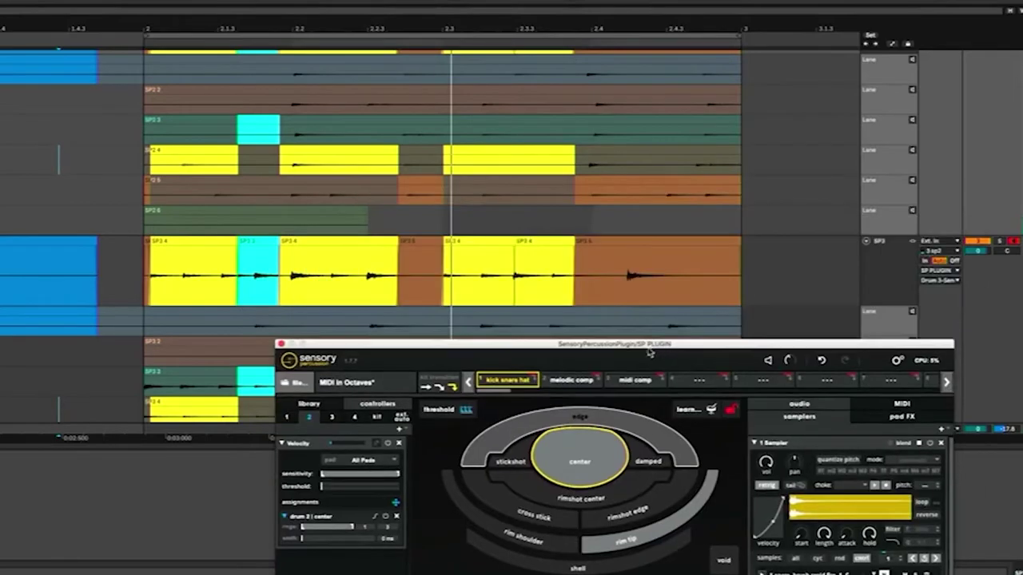
{"action": "left_click", "coordinate": [127, 216]}
{"action": "key", "text": "space"}
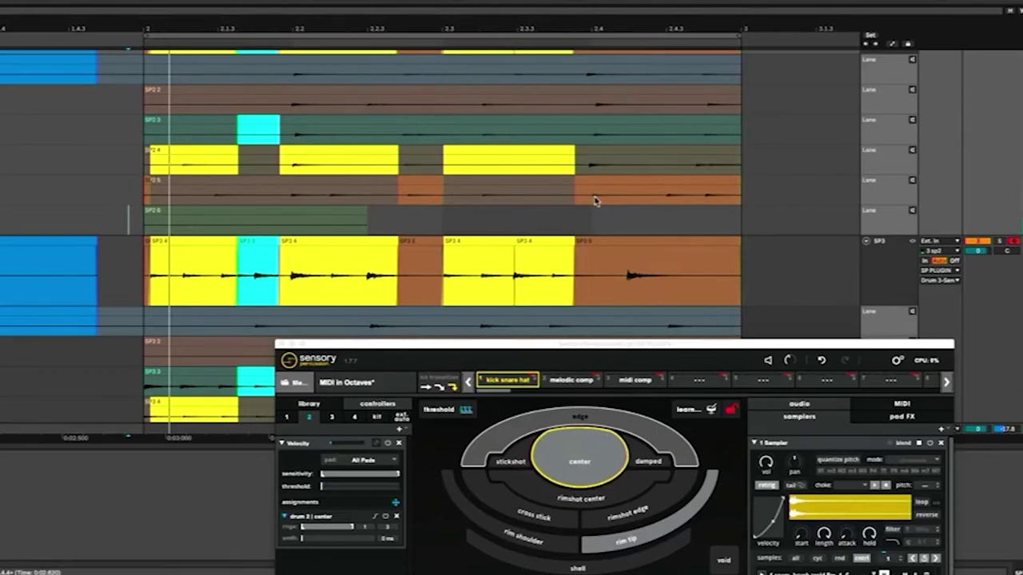
{"action": "left_click", "coordinate": [749, 486]}
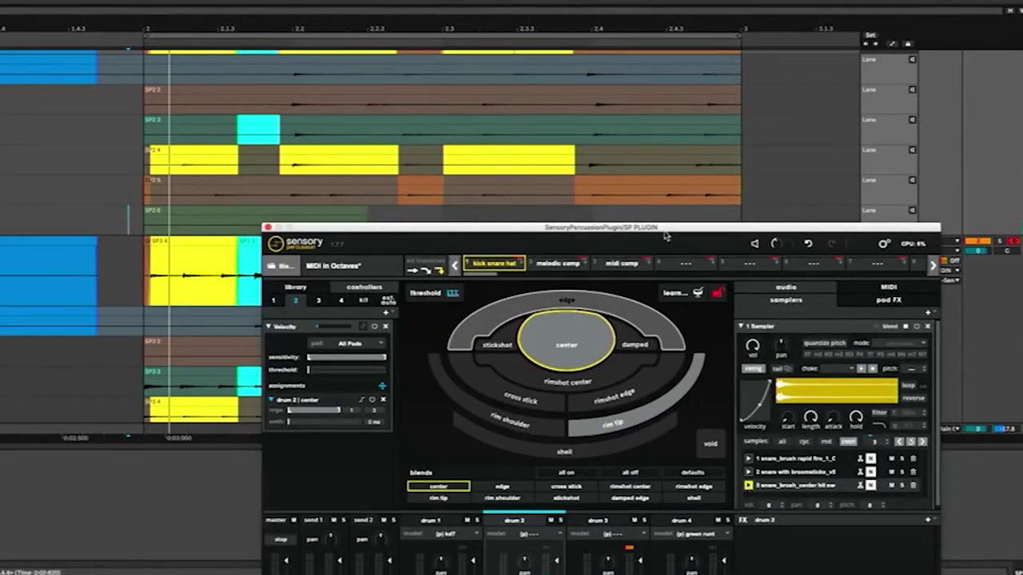
Step: Split off the take 5 section around 2.4 on the linked SP tracks and raise its clip gain to 6.00 dB
{"action": "left_click_drag", "start_coordinate": [662, 229], "coordinate": [685, 332]}
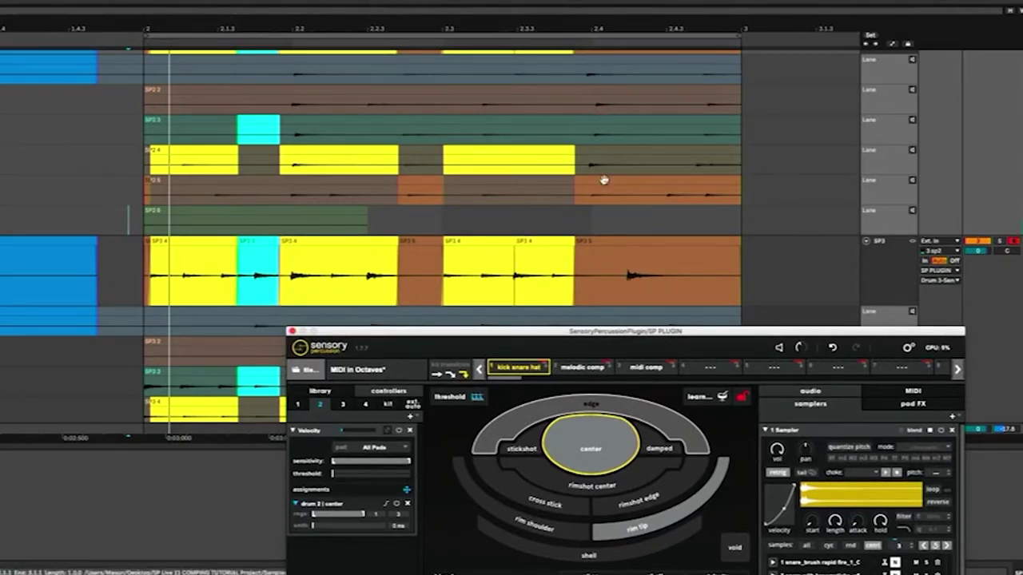
{"action": "scroll", "coordinate": [647, 202], "scroll_direction": "down", "scroll_amount": 3}
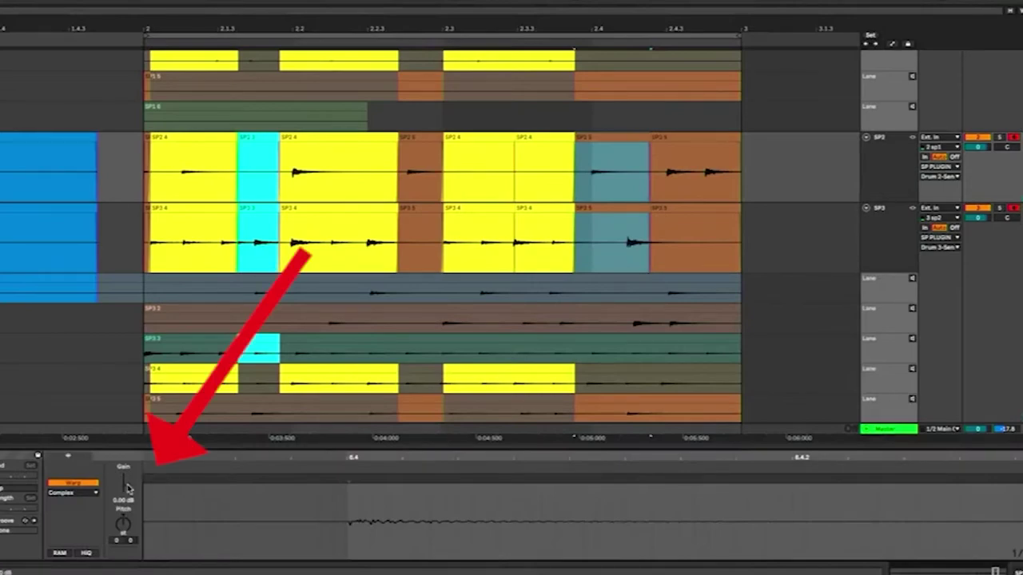
{"action": "left_click_drag", "start_coordinate": [125, 485], "coordinate": [125, 479]}
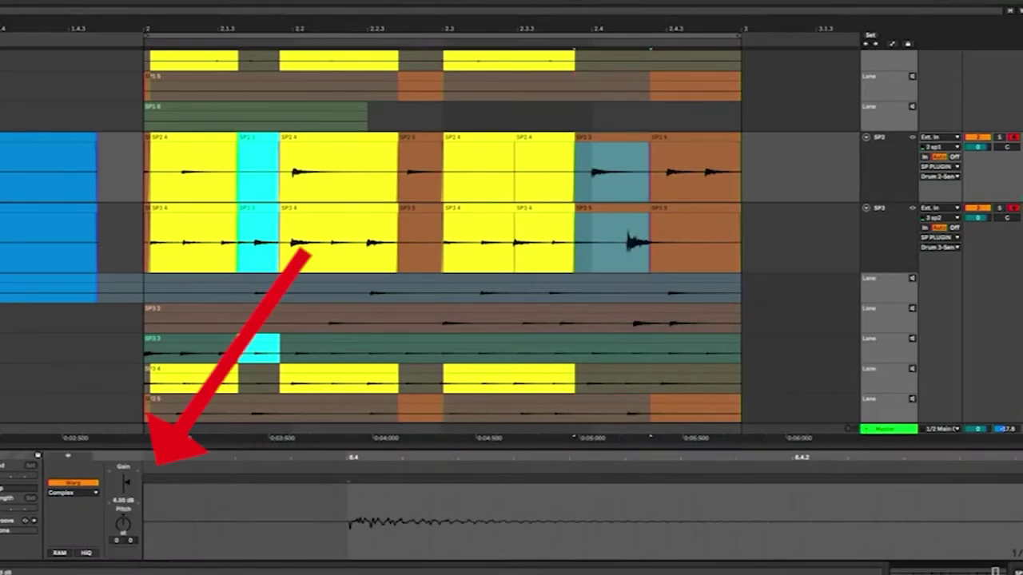
Step: Loop playback over the split take 5 section around 2.4 on the SP tracks
{"action": "key", "text": "space"}
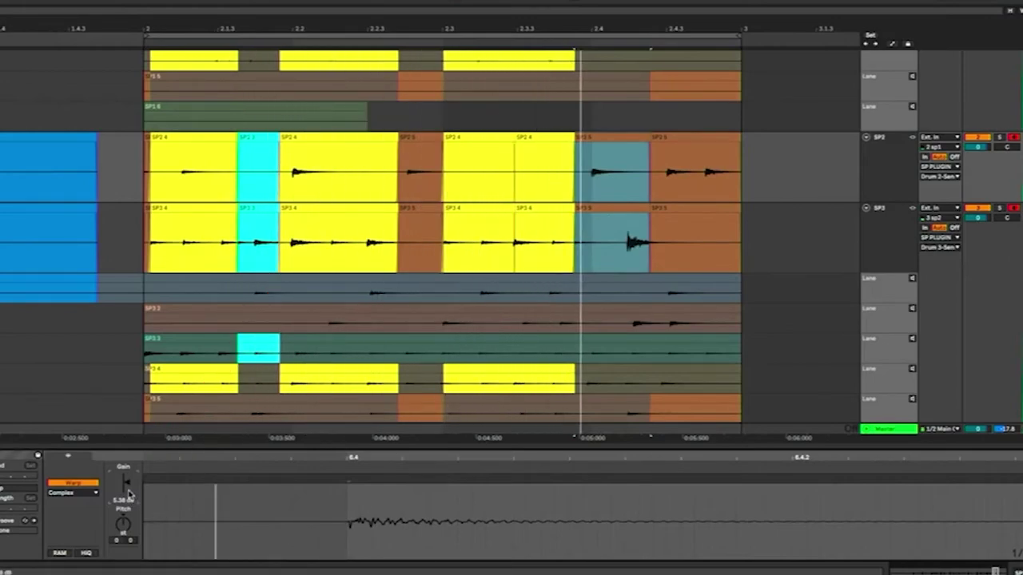
{"action": "left_click", "coordinate": [590, 137]}
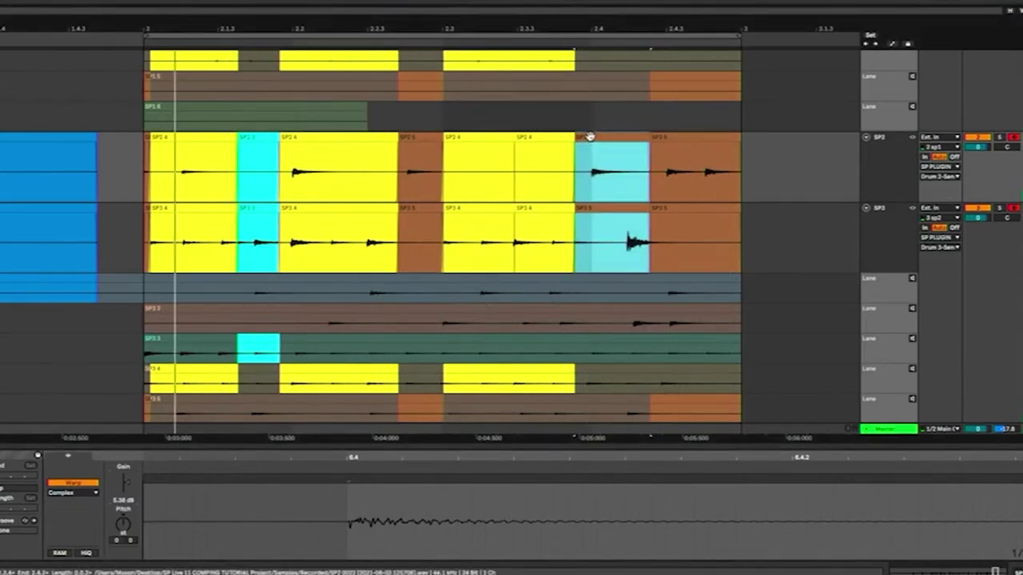
{"action": "key", "text": "super+l"}
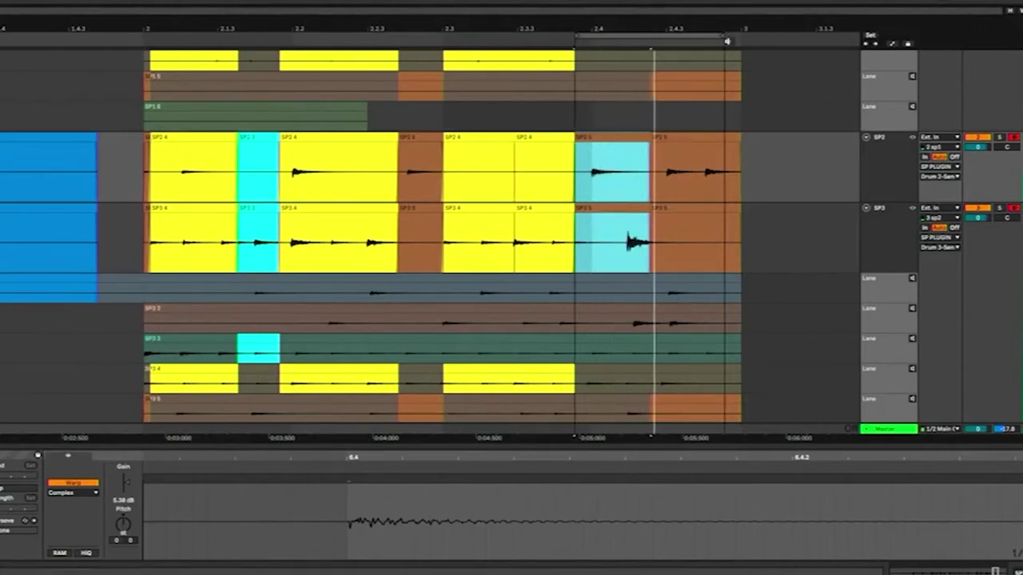
Step: Vary the looped section's clip gain from -1.18 dB up to 10.7 dB and adjust the gain of the take 5 clip following it
{"action": "left_click_drag", "start_coordinate": [127, 482], "coordinate": [131, 489]}
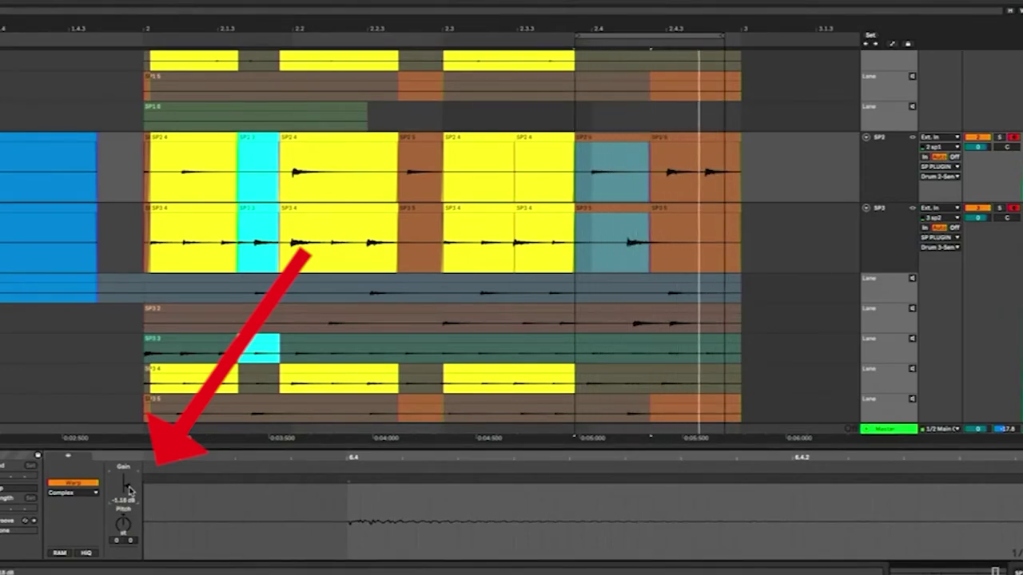
{"action": "left_click_drag", "start_coordinate": [129, 490], "coordinate": [127, 485]}
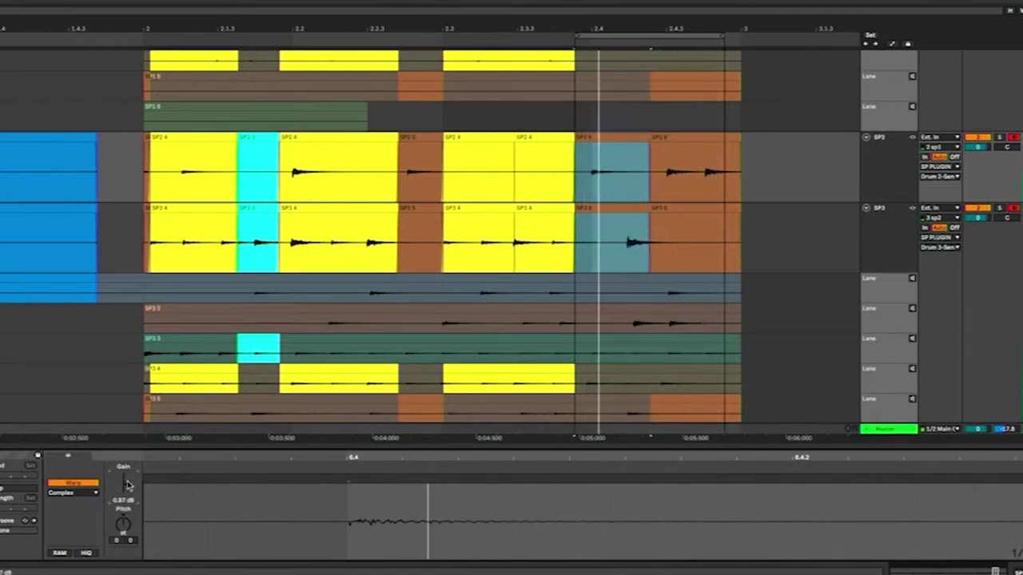
{"action": "left_click_drag", "start_coordinate": [128, 485], "coordinate": [136, 489]}
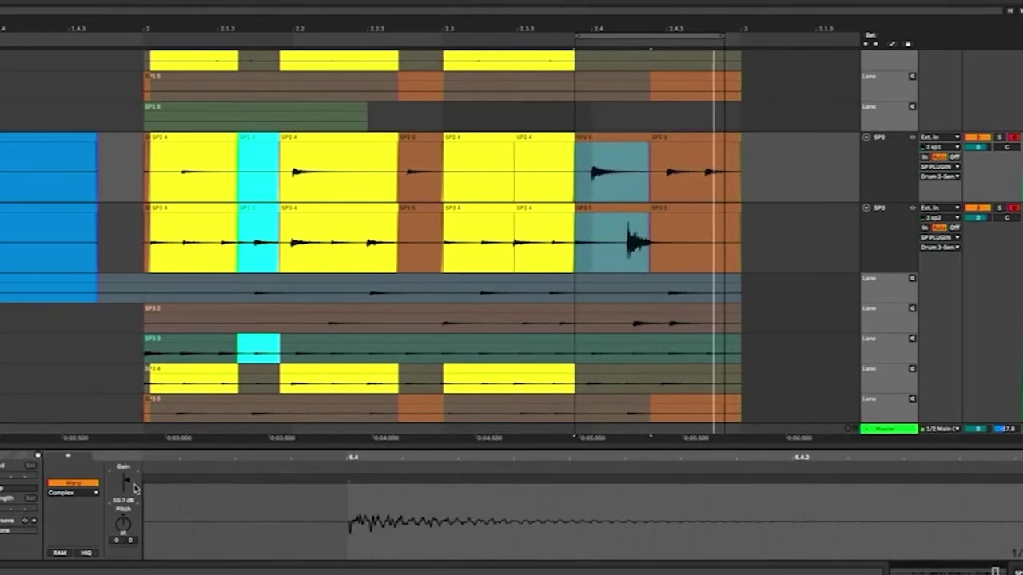
{"action": "left_click", "coordinate": [675, 136]}
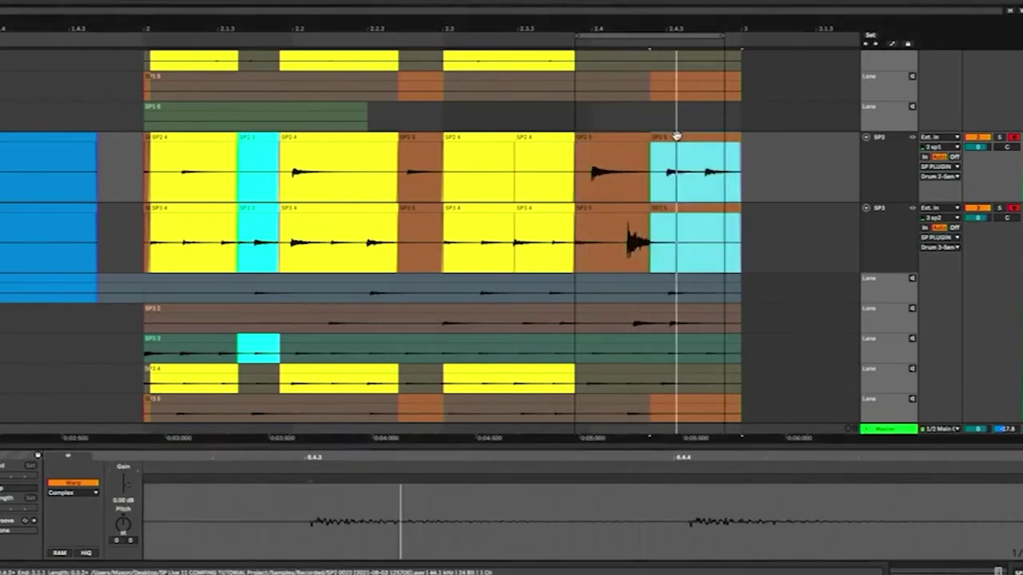
{"action": "left_click_drag", "start_coordinate": [126, 485], "coordinate": [126, 487]}
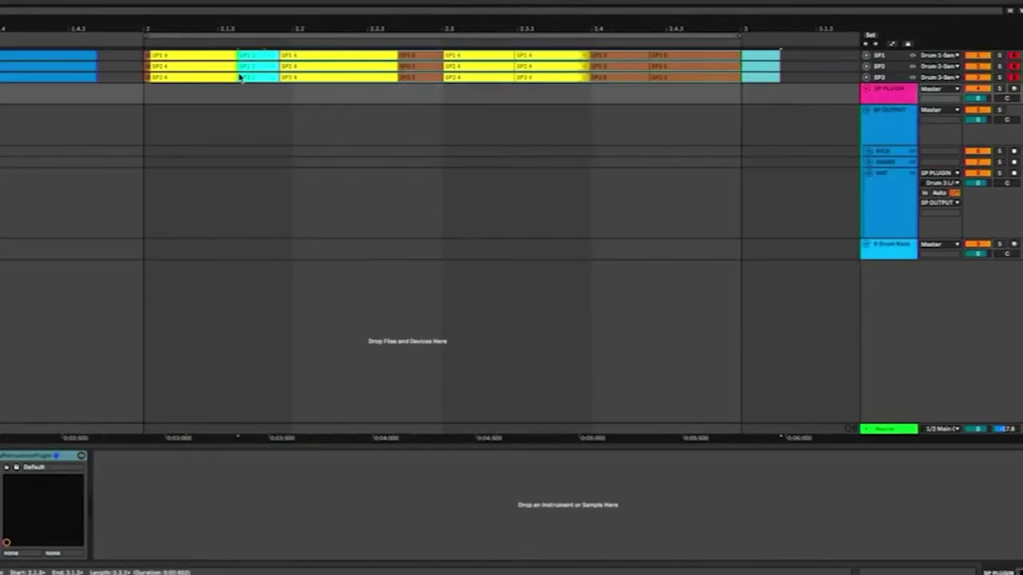
Step: Delete the comped clips around bar 2 on the linked SP1, SP2 and SP3 tracks
{"action": "left_click_drag", "start_coordinate": [240, 77], "coordinate": [1, 78]}
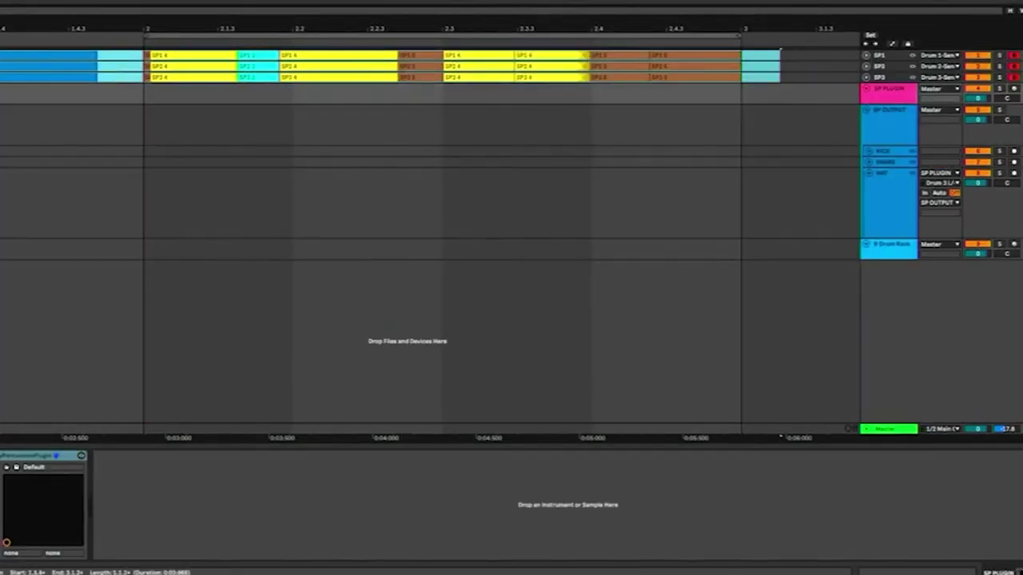
{"action": "key", "text": "Delete"}
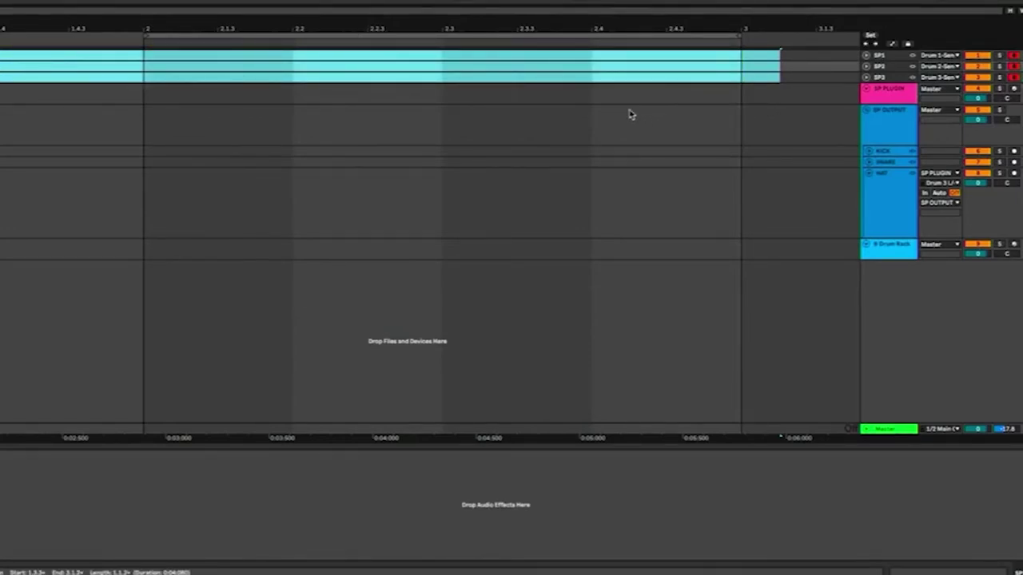
Step: Open the Sensory Percussion plugin of the SP PLUGIN track, switch to the melodic comp kit and show drum 2's controllers
{"action": "left_click", "coordinate": [898, 92]}
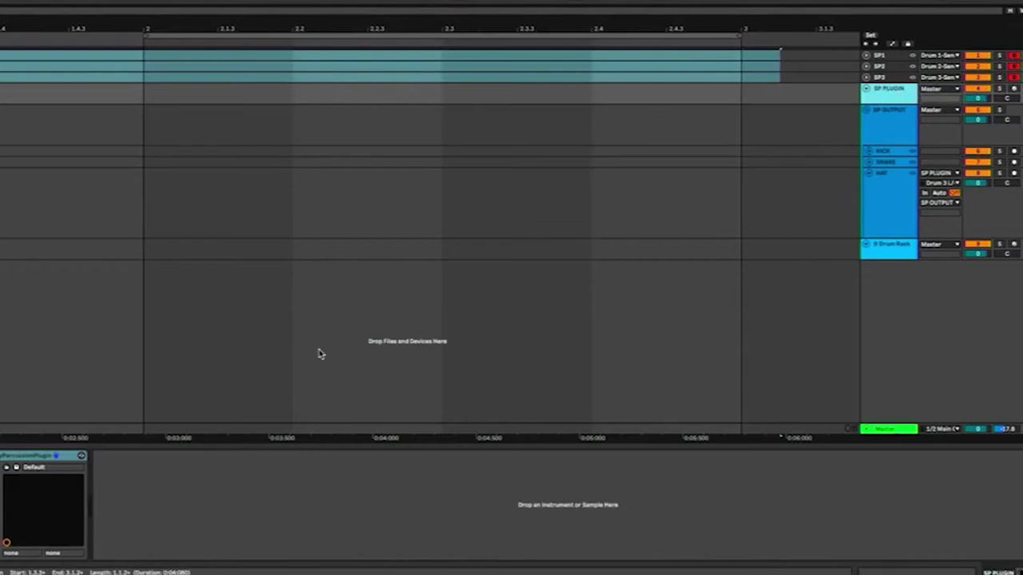
{"action": "key", "text": "ctrl+alt+p"}
{"action": "left_click", "coordinate": [575, 211]}
{"action": "left_click_drag", "start_coordinate": [604, 170], "coordinate": [595, 97]}
{"action": "left_click", "coordinate": [380, 160]}
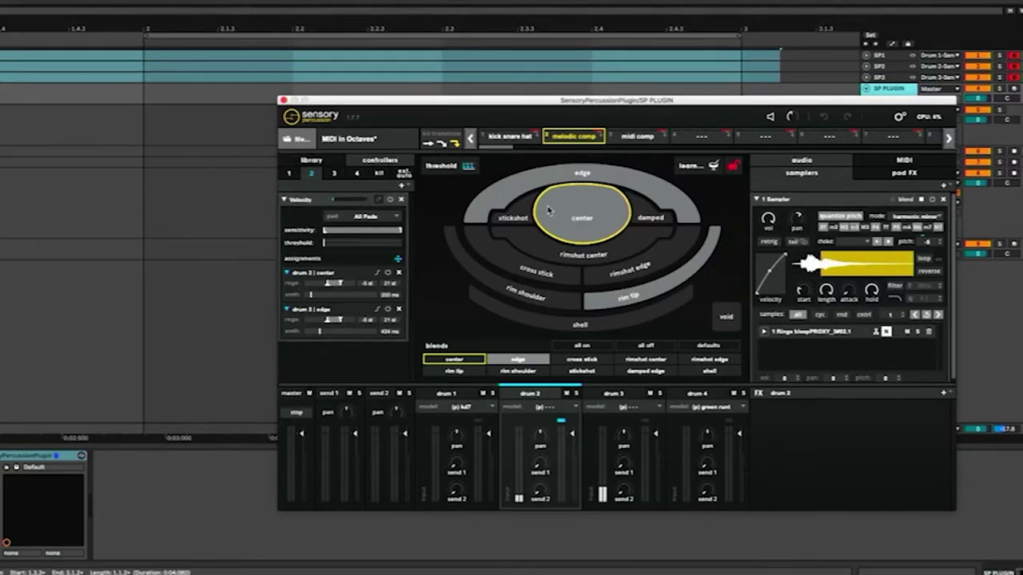
Step: Inspect the sampler on drum 2's edge pad, move the plugin window for a test performance and close it
{"action": "left_click", "coordinate": [561, 178]}
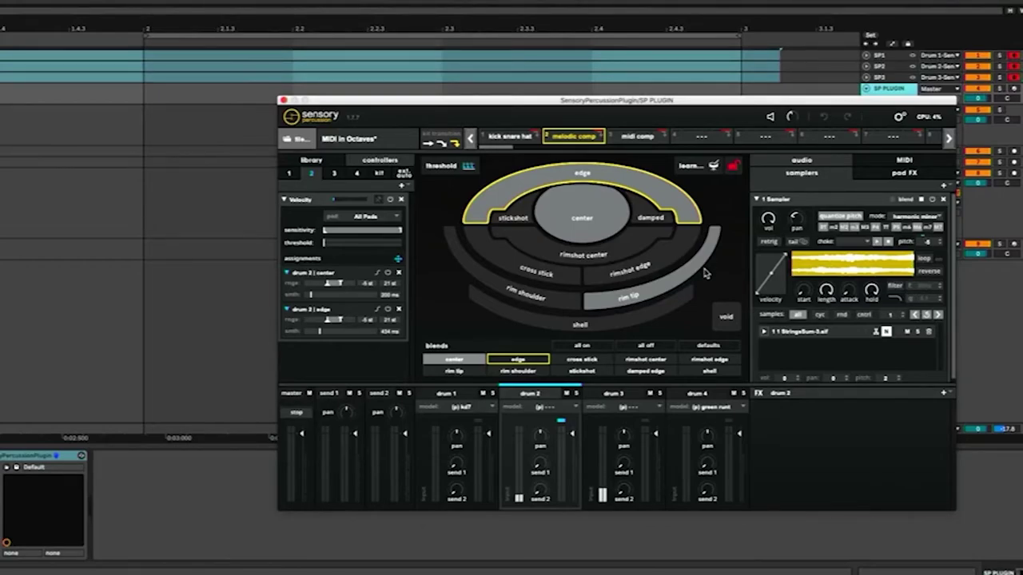
{"action": "left_click_drag", "start_coordinate": [338, 103], "coordinate": [372, 152]}
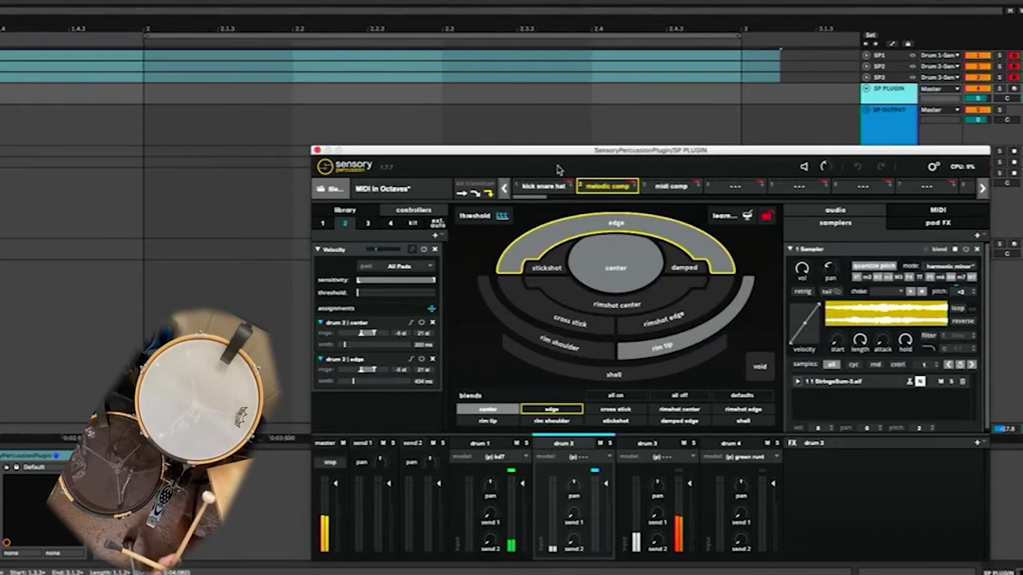
{"action": "left_click", "coordinate": [316, 151]}
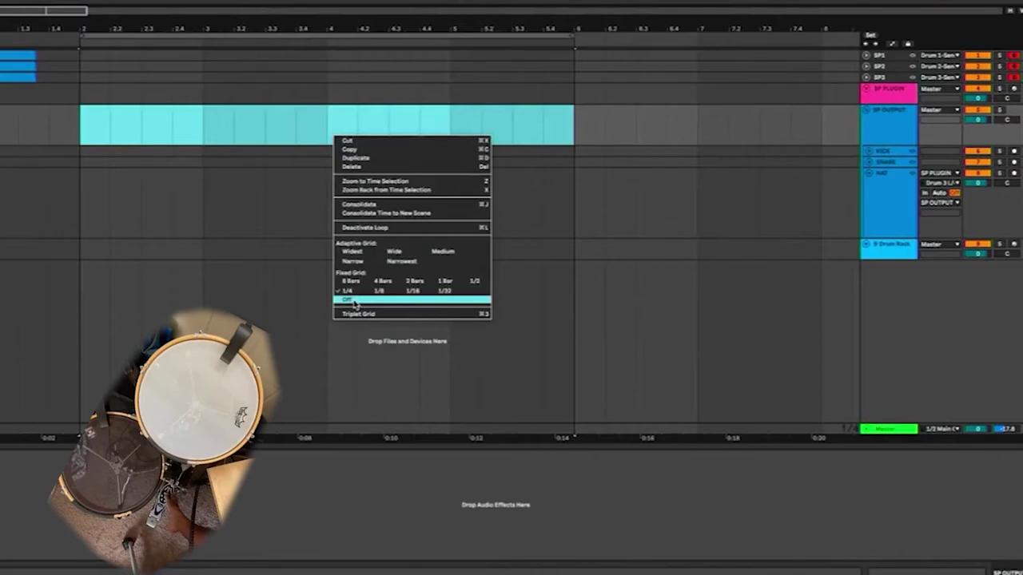
Step: Turn the fixed grid off and record new takes on the linked SP tracks over the bar 2 to 6 loop
{"action": "left_click", "coordinate": [355, 302]}
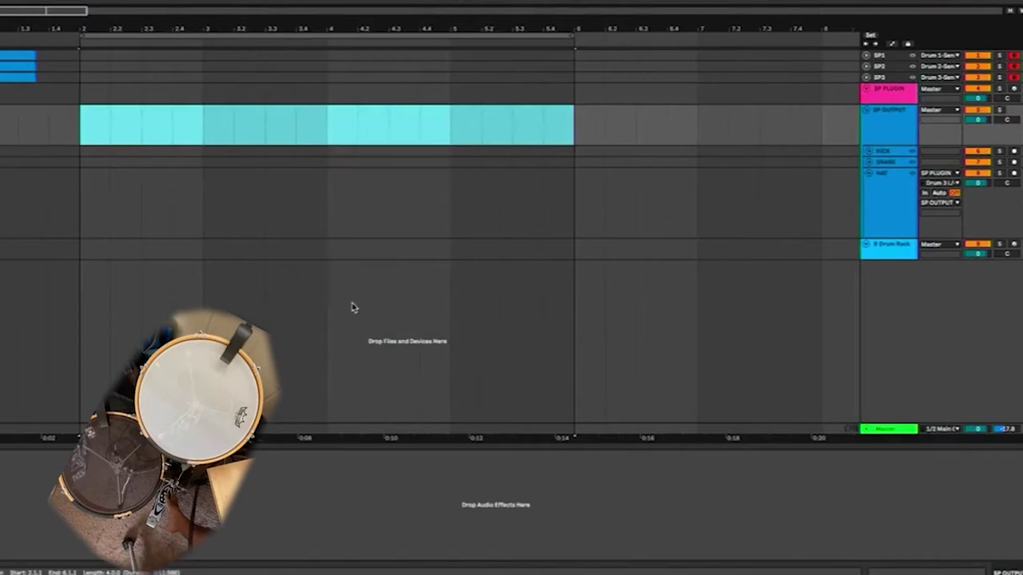
{"action": "left_click", "coordinate": [409, 3]}
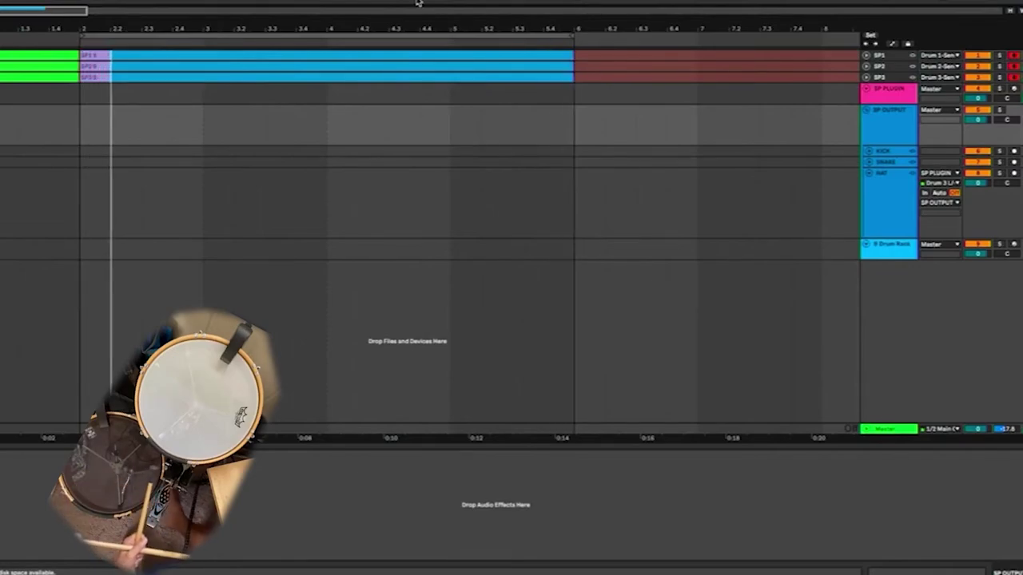
{"action": "key", "text": "space"}
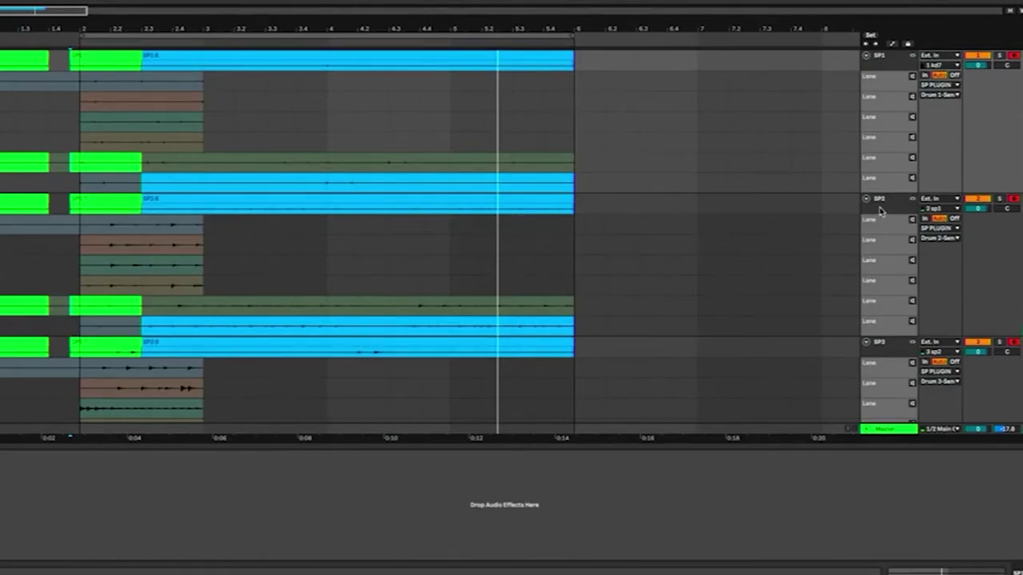
Step: Unlink the SP2 track from the other SP tracks and rename it MELODY
{"action": "right_click", "coordinate": [891, 209]}
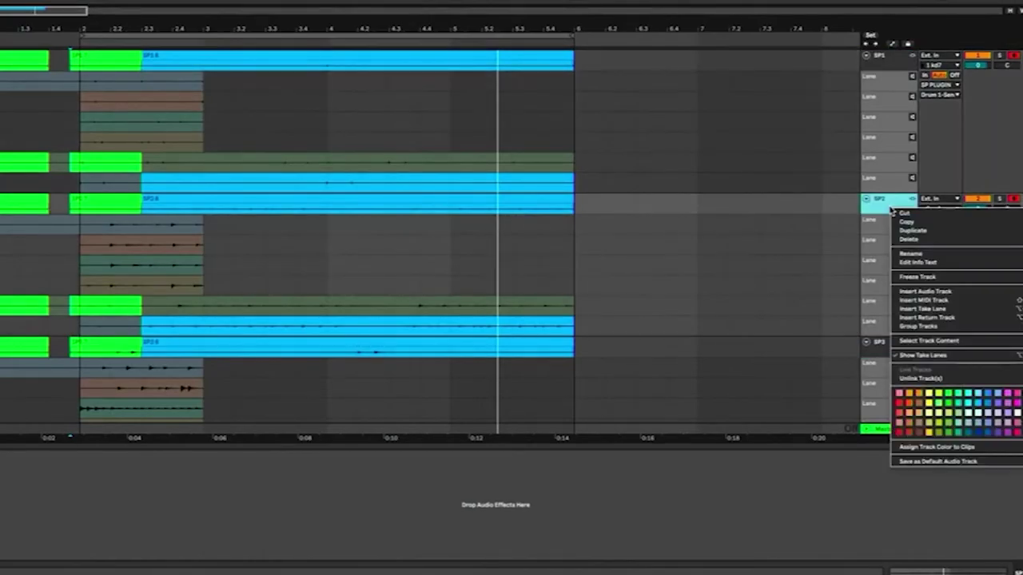
{"action": "left_click", "coordinate": [933, 379]}
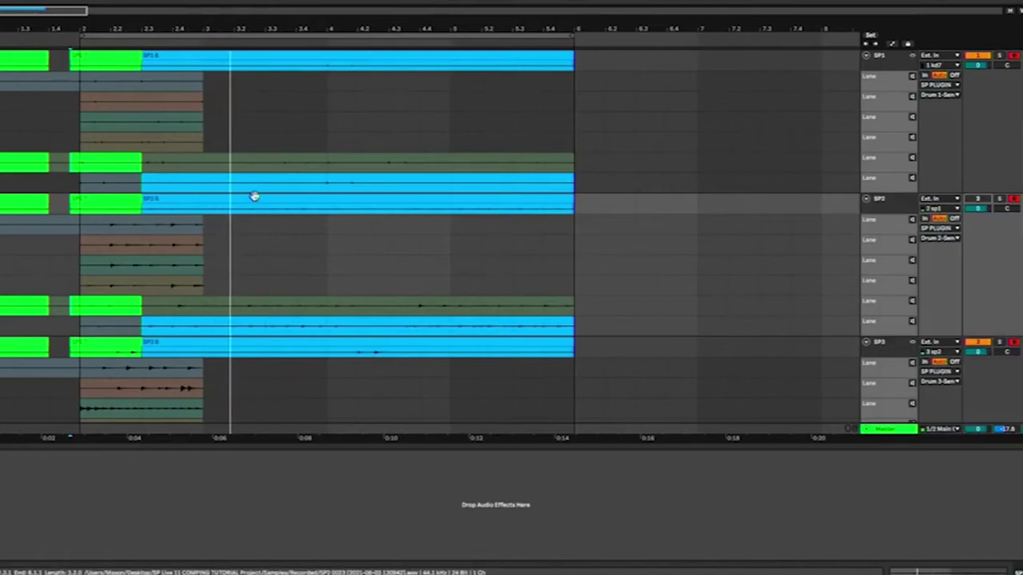
{"action": "scroll", "coordinate": [298, 252], "scroll_direction": "down", "scroll_amount": 4}
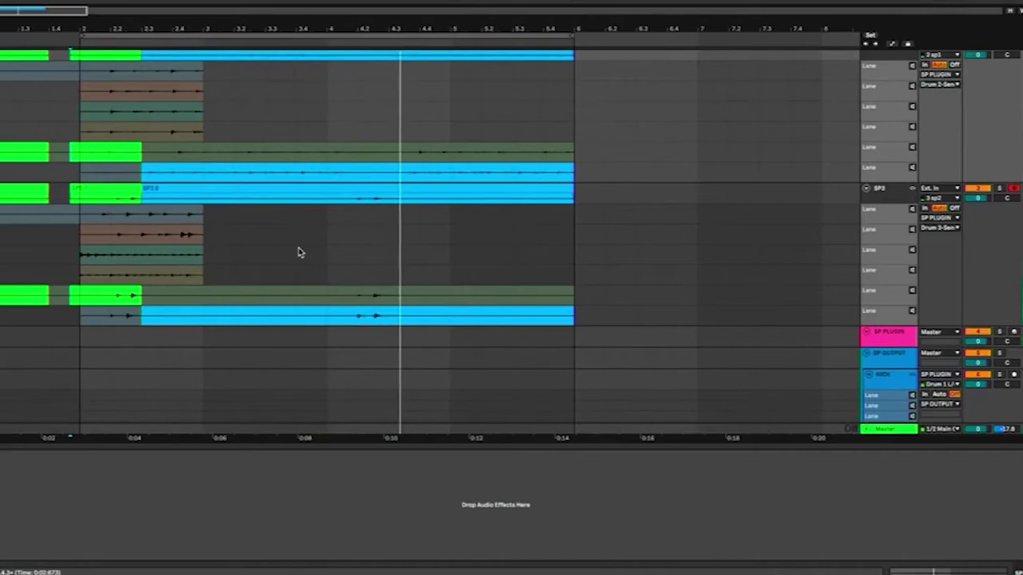
{"action": "scroll", "coordinate": [296, 252], "scroll_direction": "up", "scroll_amount": 3}
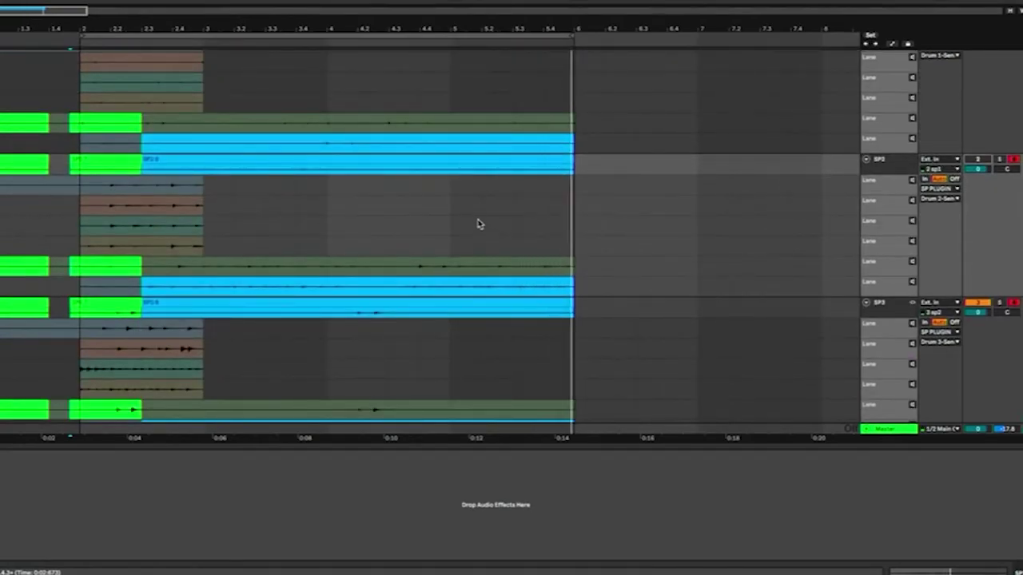
{"action": "left_click", "coordinate": [991, 164]}
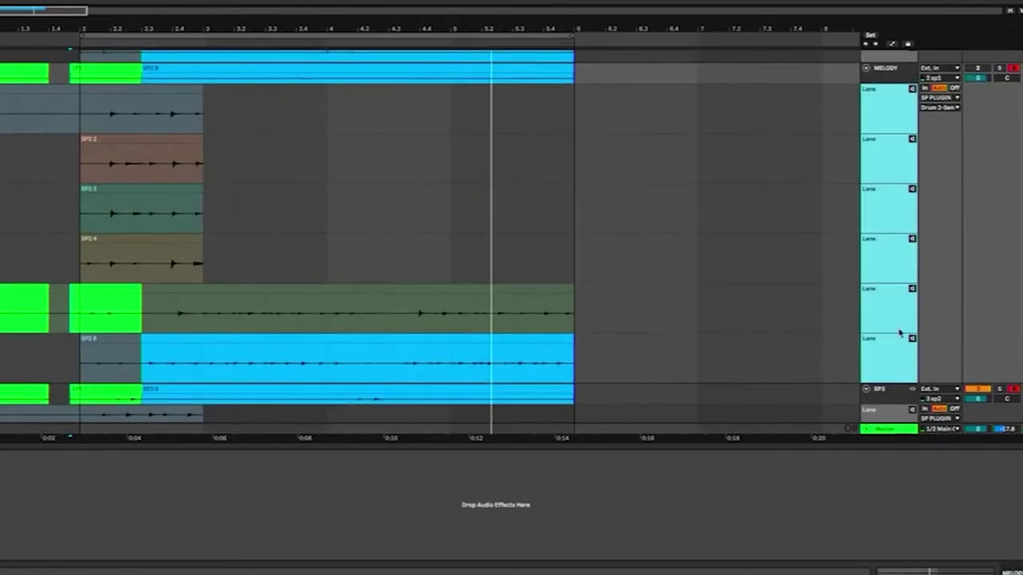
Step: Shift the short takes along MELODY's take lanes and assemble a comp from lane fragments between bars 2 and 6
{"action": "left_click", "coordinate": [877, 350]}
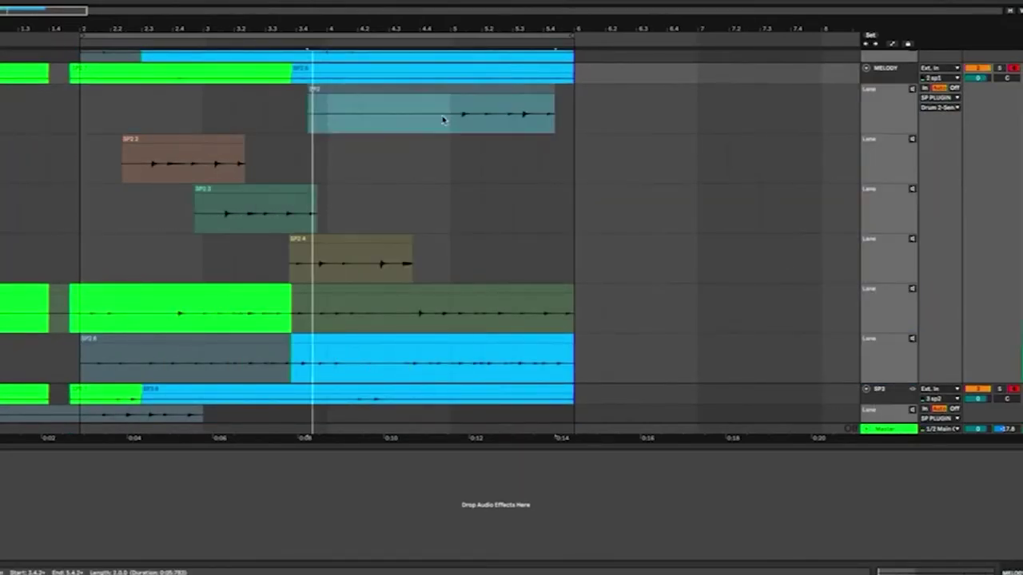
{"action": "left_click", "coordinate": [340, 327]}
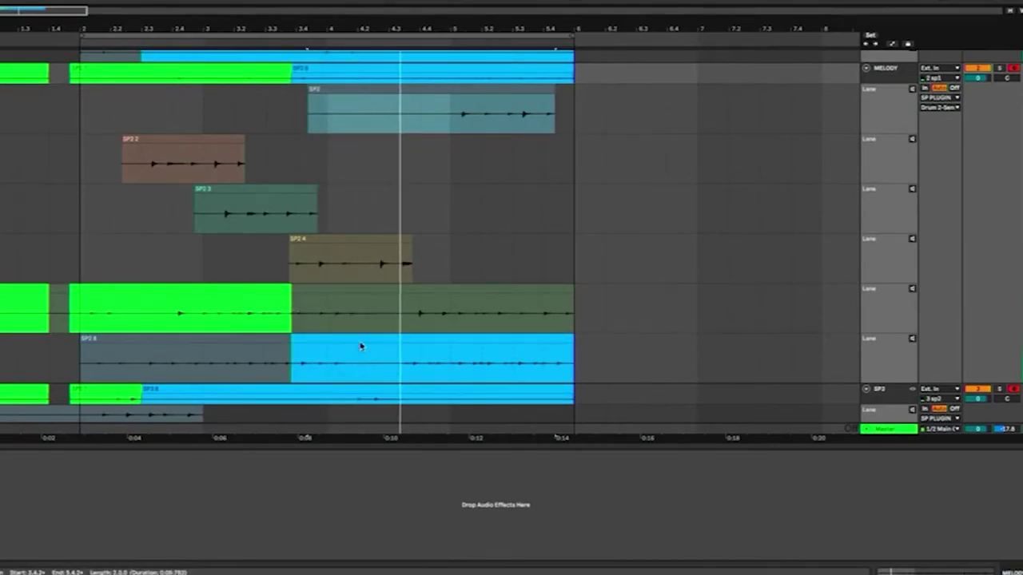
{"action": "left_click_drag", "start_coordinate": [351, 322], "coordinate": [382, 320]}
{"action": "left_click_drag", "start_coordinate": [352, 239], "coordinate": [498, 240]}
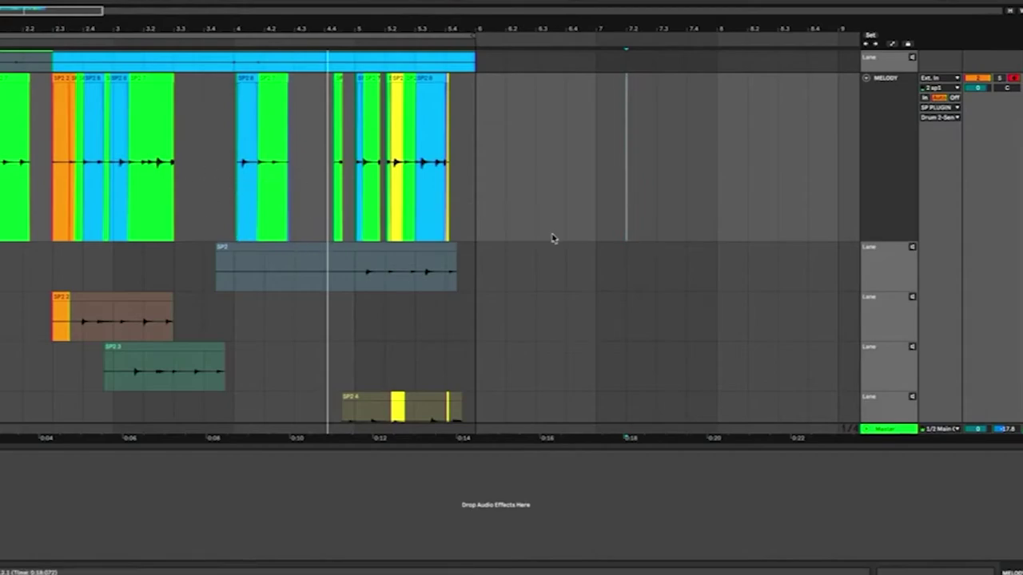
Step: Hide MELODY's take lanes and enlarge the track so its comp from bar 2 to 6 fills the arrangement
{"action": "right_click", "coordinate": [891, 199]}
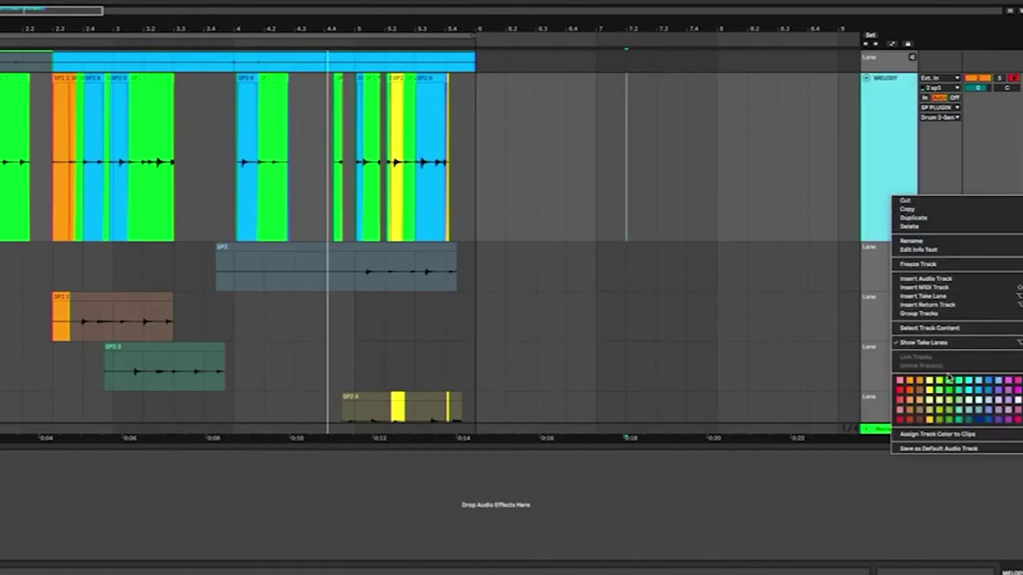
{"action": "left_click", "coordinate": [923, 342]}
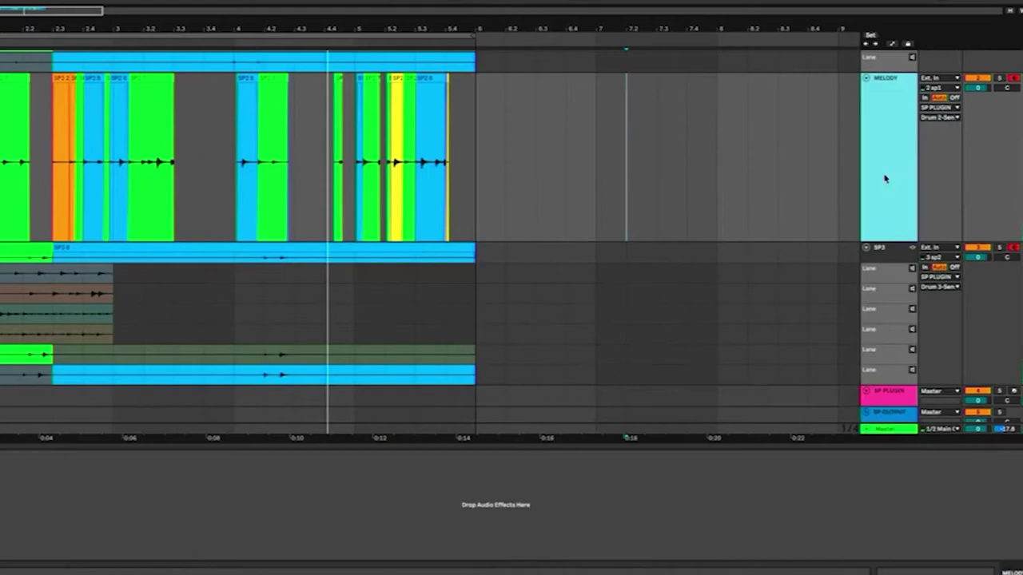
{"action": "key", "text": "alt+plus"}
{"action": "key", "text": "alt+plus"}
{"action": "left_click_drag", "start_coordinate": [211, 25], "coordinate": [211, 80]}
{"action": "mouse_move", "coordinate": [349, 45]}
{"action": "left_mouse_down"}
{"action": "mouse_move", "coordinate": [356, 38]}
{"action": "mouse_move", "coordinate": [343, 39]}
{"action": "left_mouse_up"}
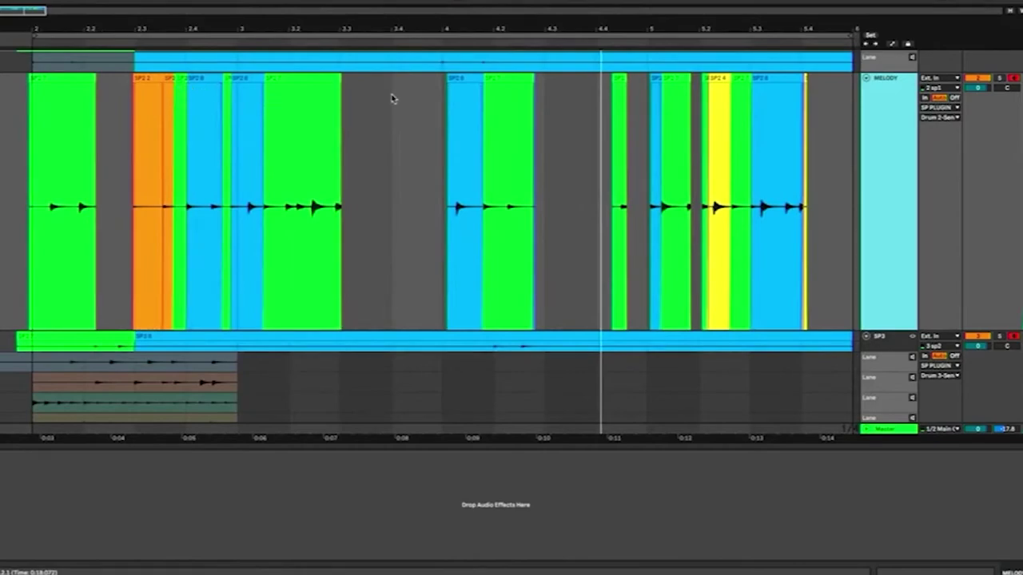
{"action": "left_click", "coordinate": [485, 83]}
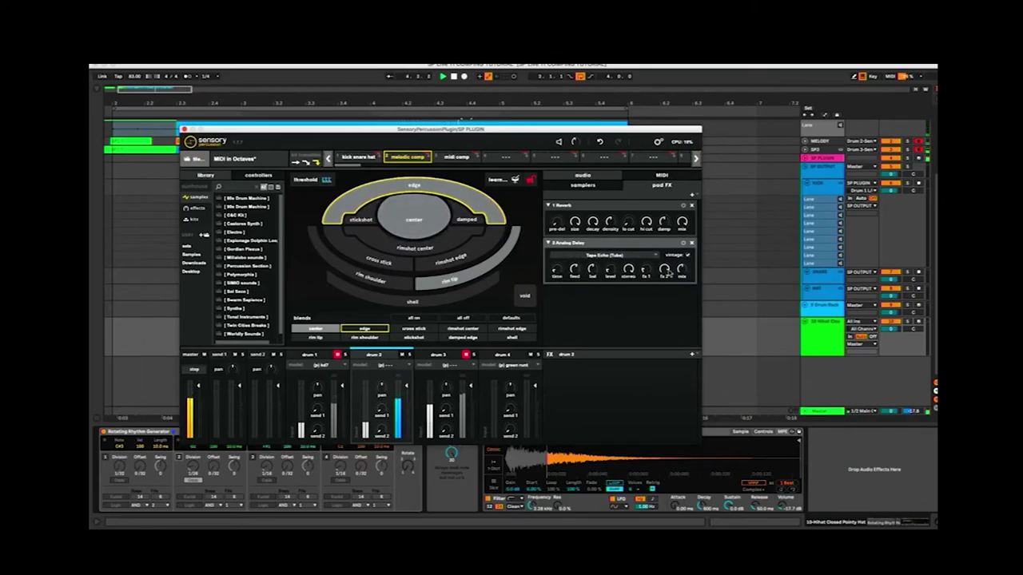
Step: Close the Sensory Percussion window, fold the SP1 track and select the SP PLUGIN track to show its device
{"action": "left_click", "coordinate": [725, 278]}
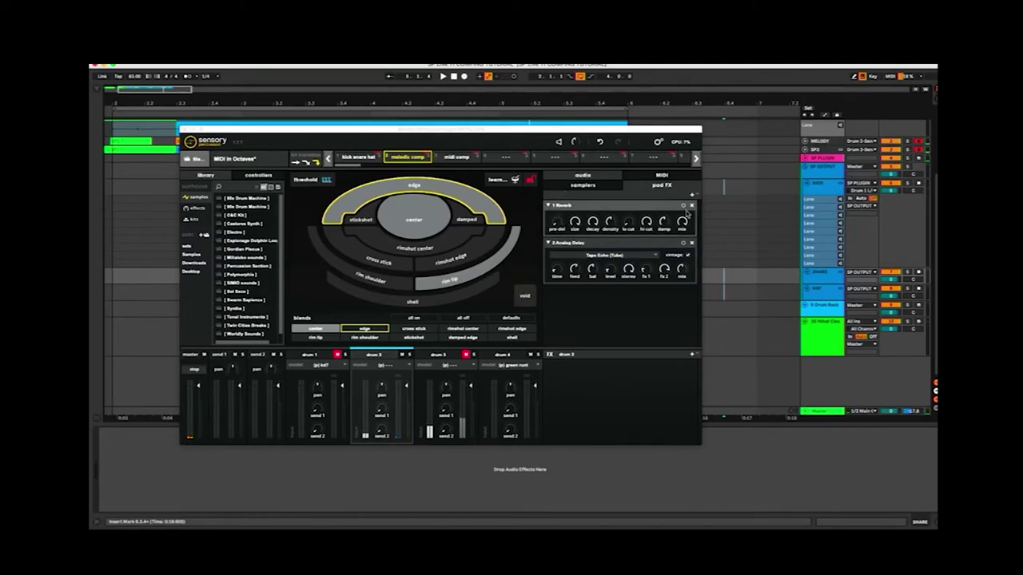
{"action": "left_click", "coordinate": [183, 130]}
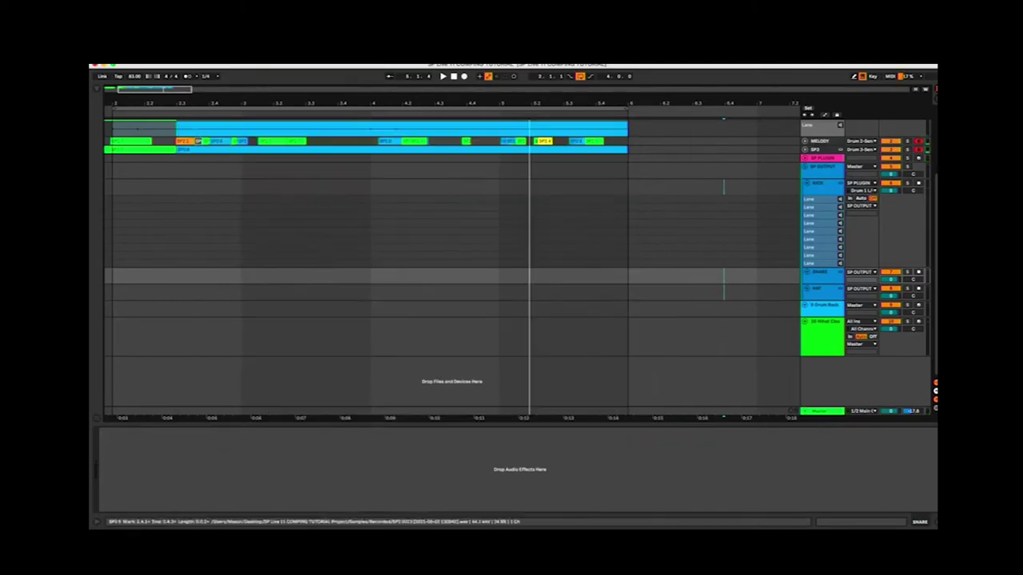
{"action": "left_click", "coordinate": [827, 171]}
{"action": "scroll", "coordinate": [828, 201], "scroll_direction": "up", "scroll_amount": 4}
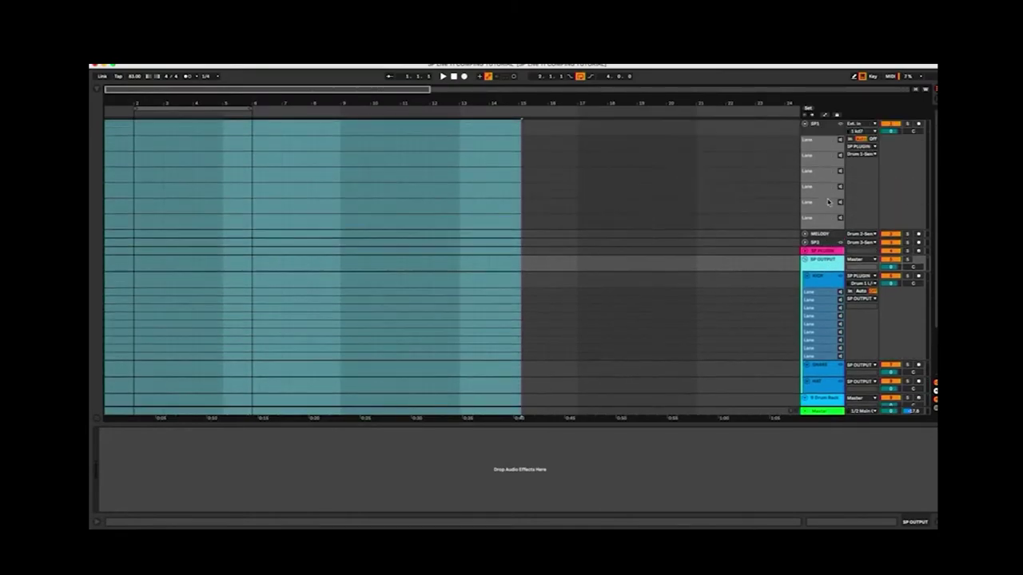
{"action": "left_click", "coordinate": [805, 125]}
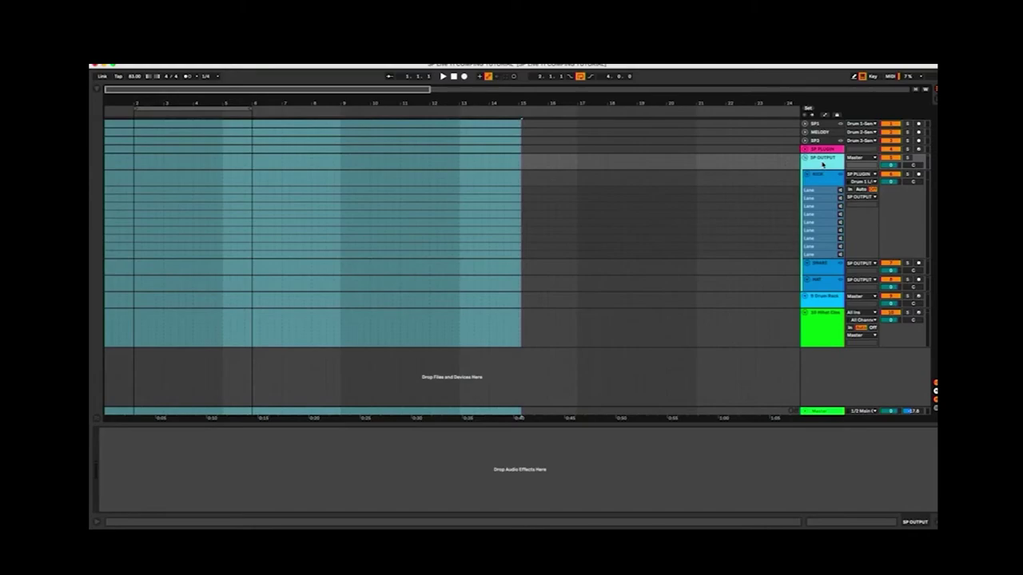
{"action": "left_click", "coordinate": [823, 150]}
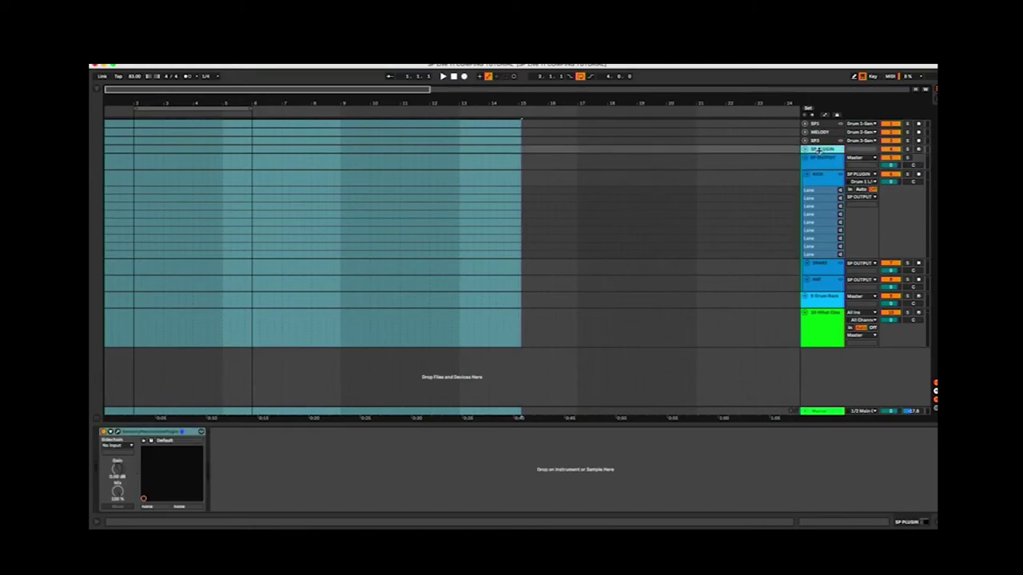
Step: Fold the SP OUTPUT group and delete the closed hi-hat track below the Drum Rack track
{"action": "left_click", "coordinate": [826, 164]}
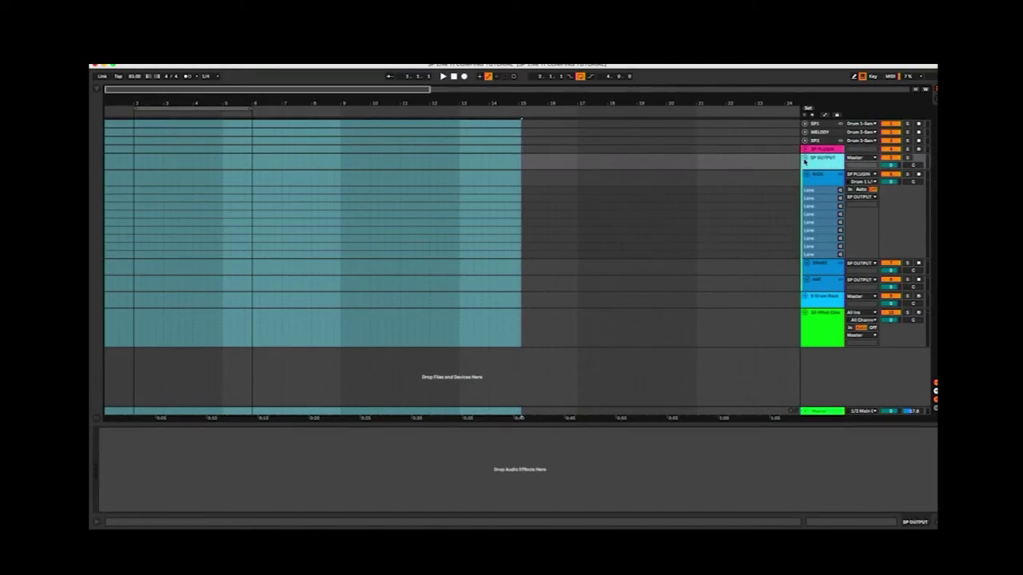
{"action": "left_click", "coordinate": [806, 159]}
{"action": "left_click", "coordinate": [822, 170]}
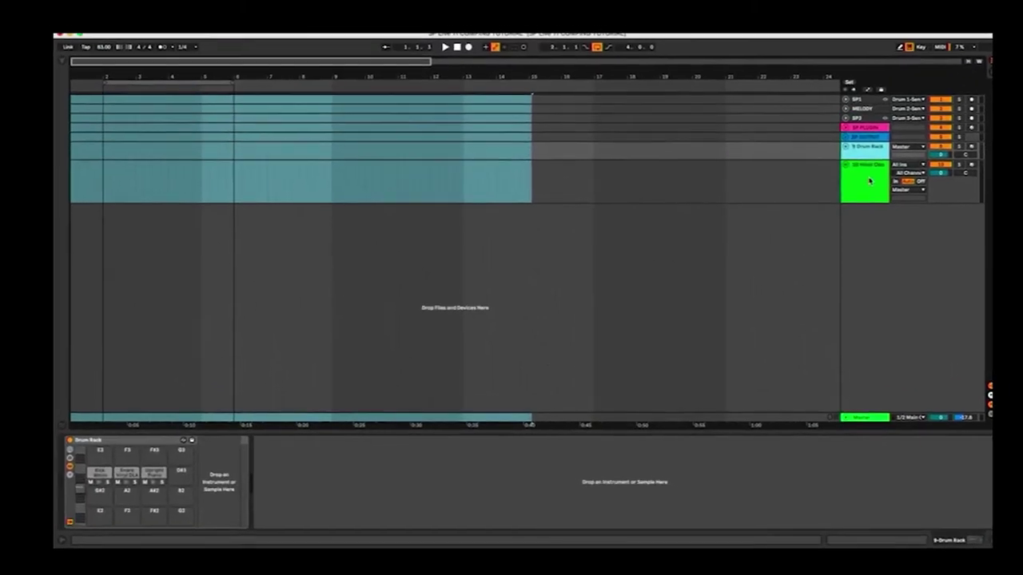
{"action": "left_click", "coordinate": [827, 196]}
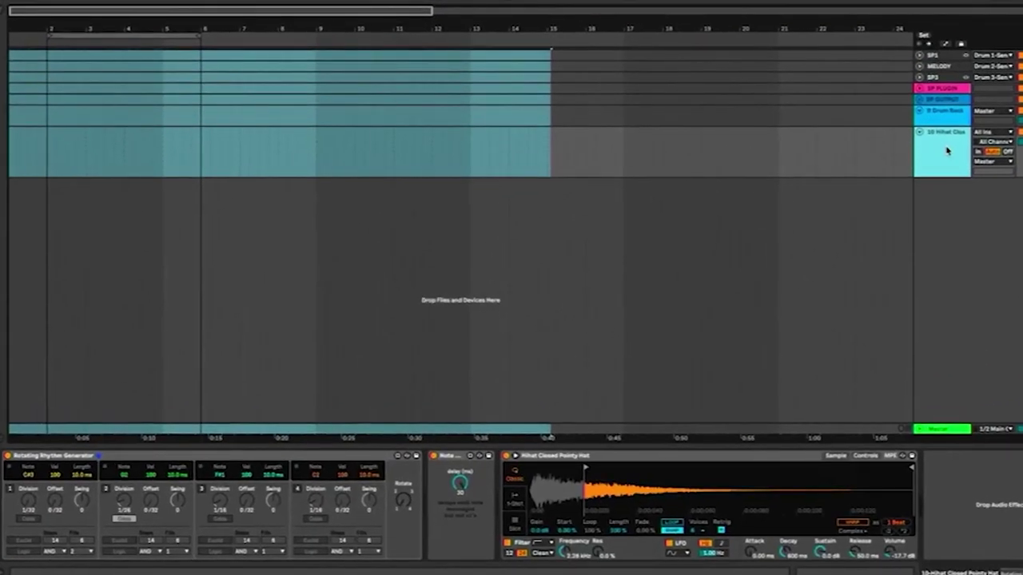
{"action": "key", "text": "Delete"}
Step: Inspect the Drum Rack's Kick Whim, Snare Vinyl DLA and Upright Piano pads, including the Debussian device in the piano's chain
{"action": "left_click", "coordinate": [43, 494]}
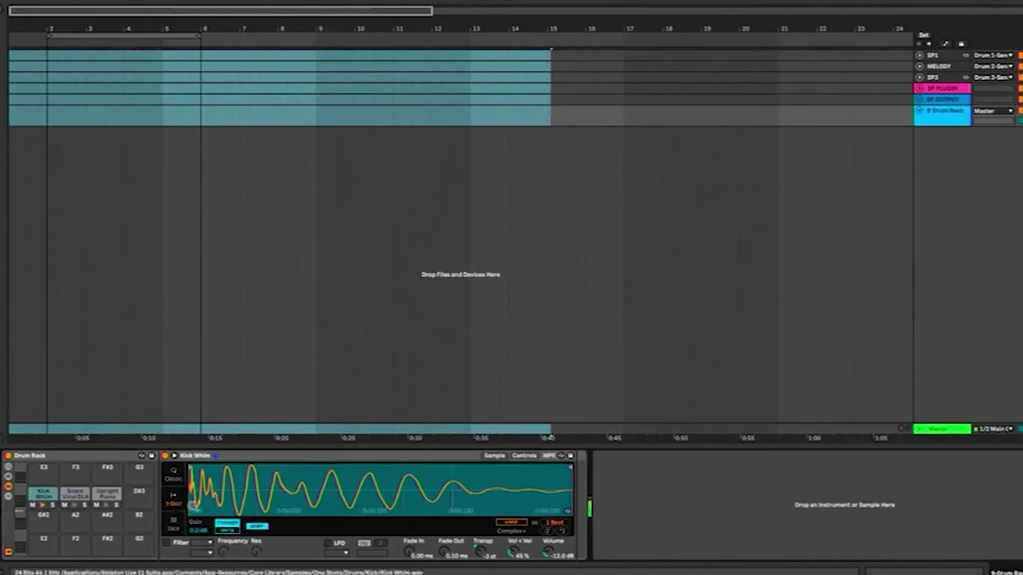
{"action": "key", "text": "Right"}
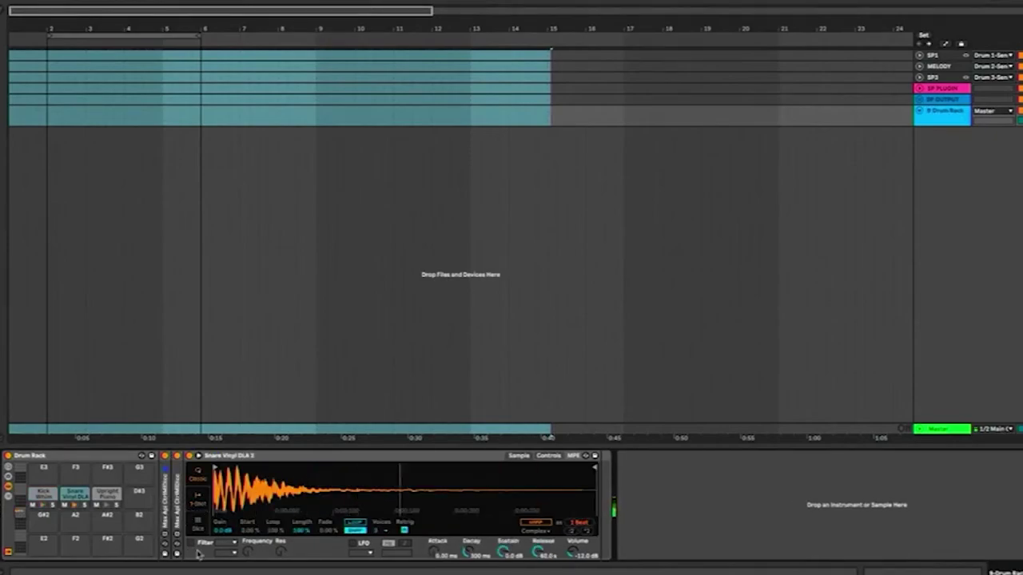
{"action": "left_click", "coordinate": [106, 497]}
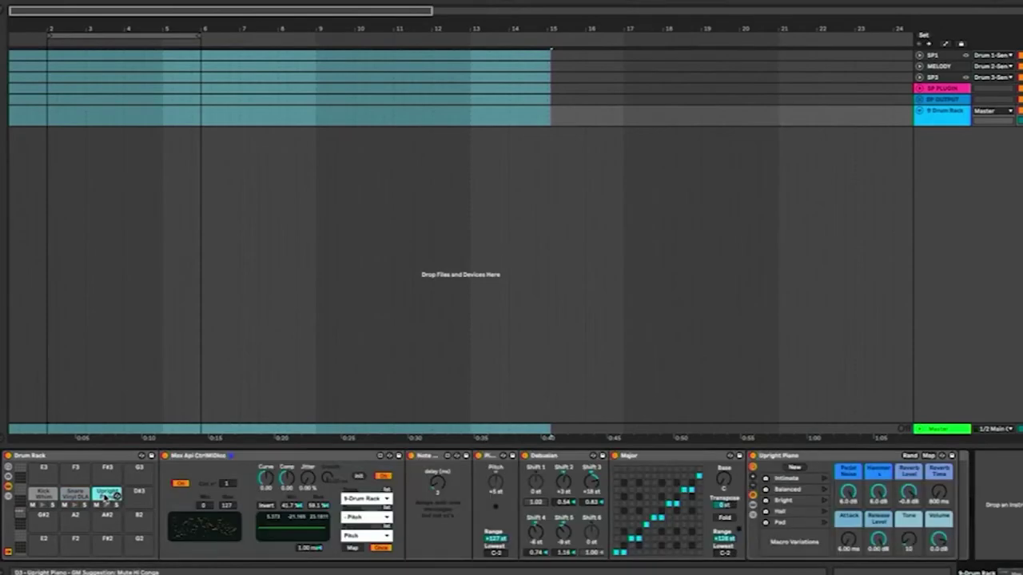
{"action": "left_click", "coordinate": [549, 459]}
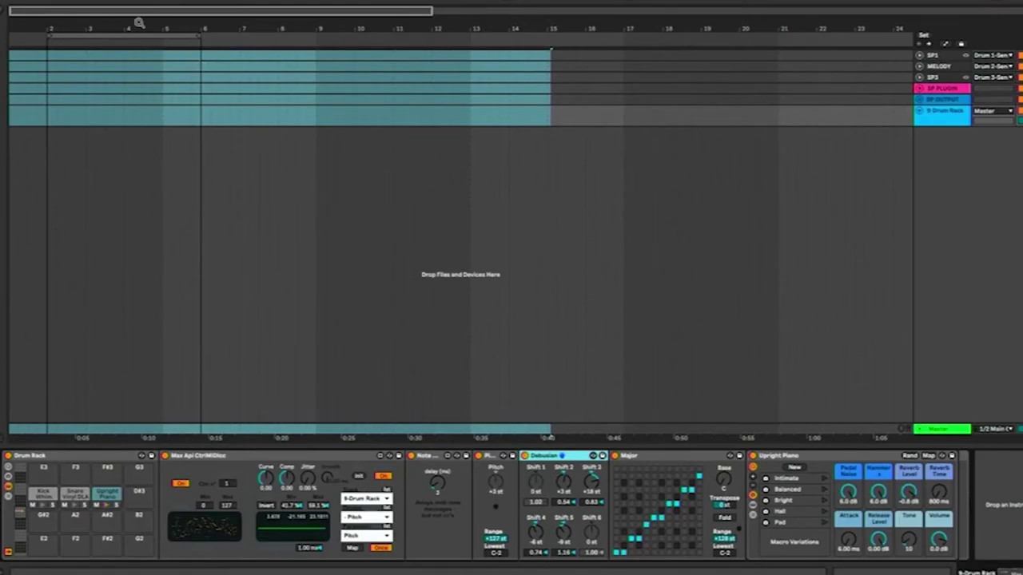
Step: Record new looped takes on the SP1, MELODY, SP3 and Drum Rack tracks, running through the loop from bar 2 to 6
{"action": "left_click_drag", "start_coordinate": [139, 22], "coordinate": [334, 100]}
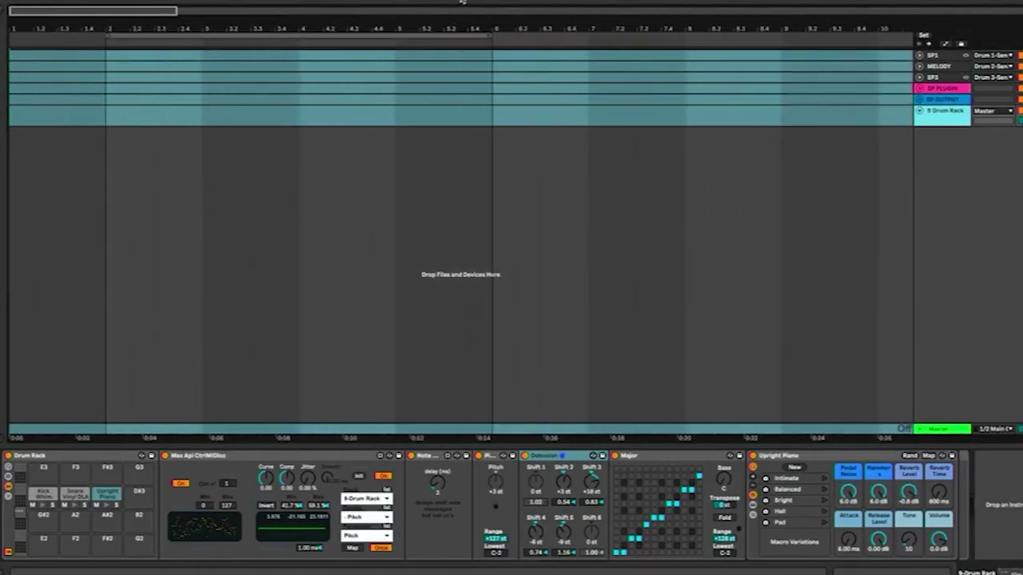
{"action": "left_click", "coordinate": [480, 2]}
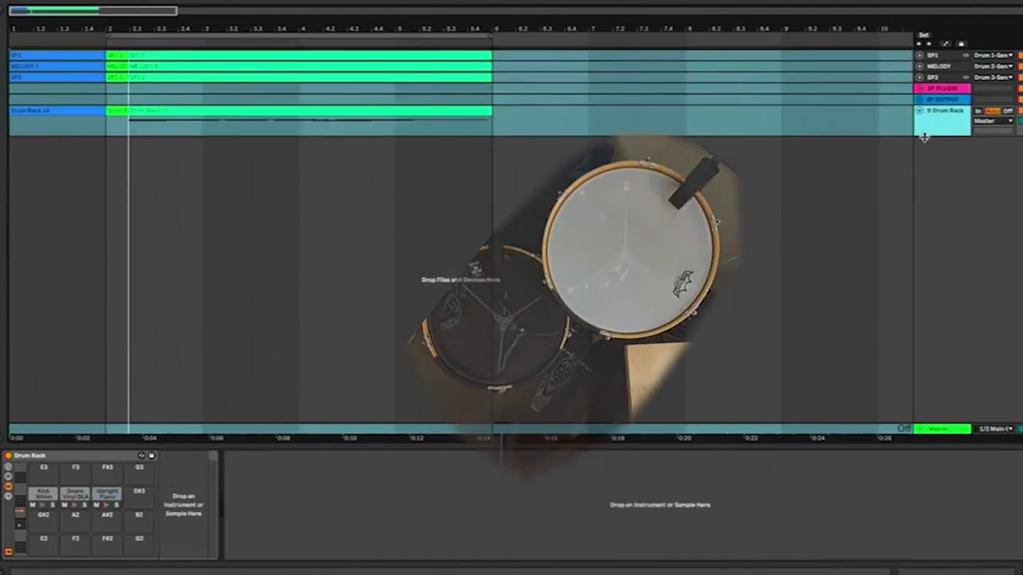
Step: Enlarge the Drum Rack track, open its newest recorded clip in the note editor and show the track's take lanes
{"action": "left_click_drag", "start_coordinate": [933, 136], "coordinate": [931, 299]}
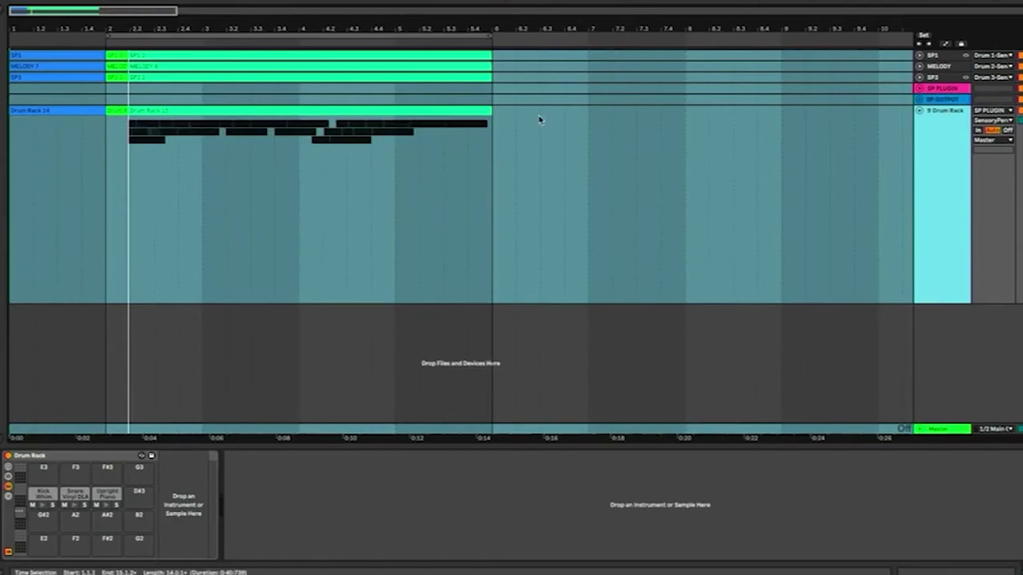
{"action": "double_click", "coordinate": [414, 114]}
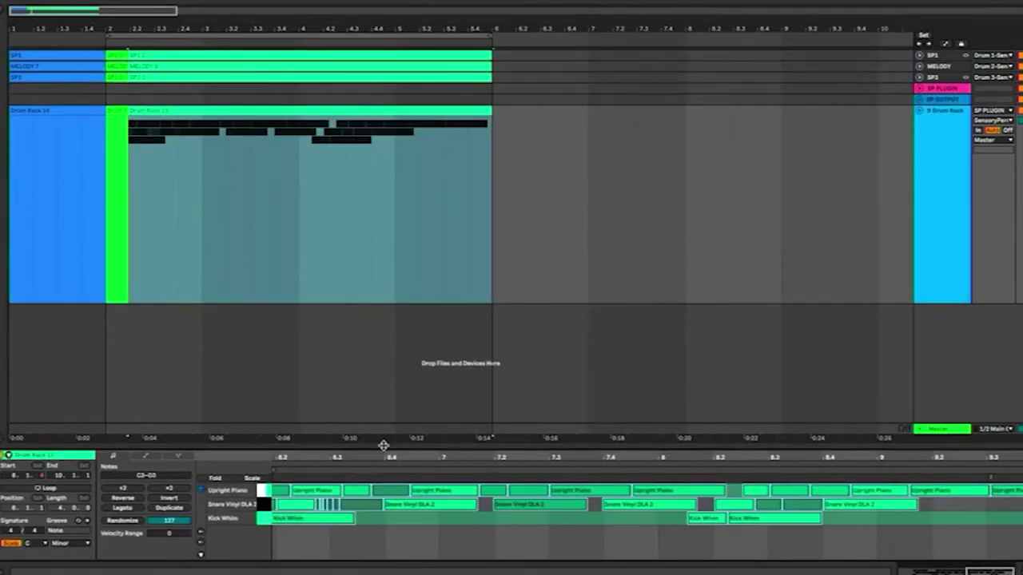
{"action": "right_click", "coordinate": [949, 168]}
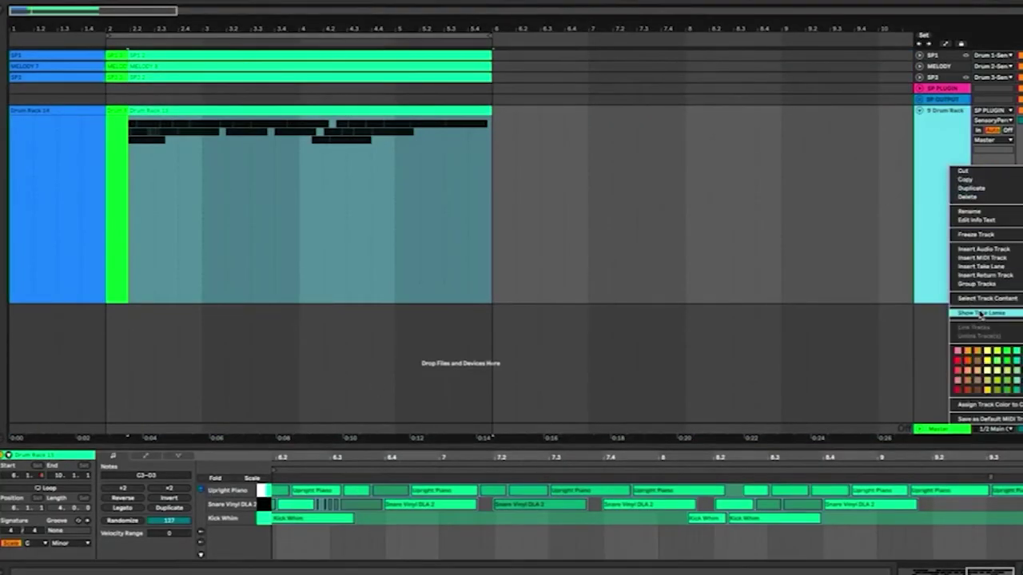
{"action": "left_click", "coordinate": [980, 313]}
Step: Try comping the Drum Rack track by promoting the short overlapping takes from its upper three lanes into the main lane
{"action": "left_click", "coordinate": [199, 306]}
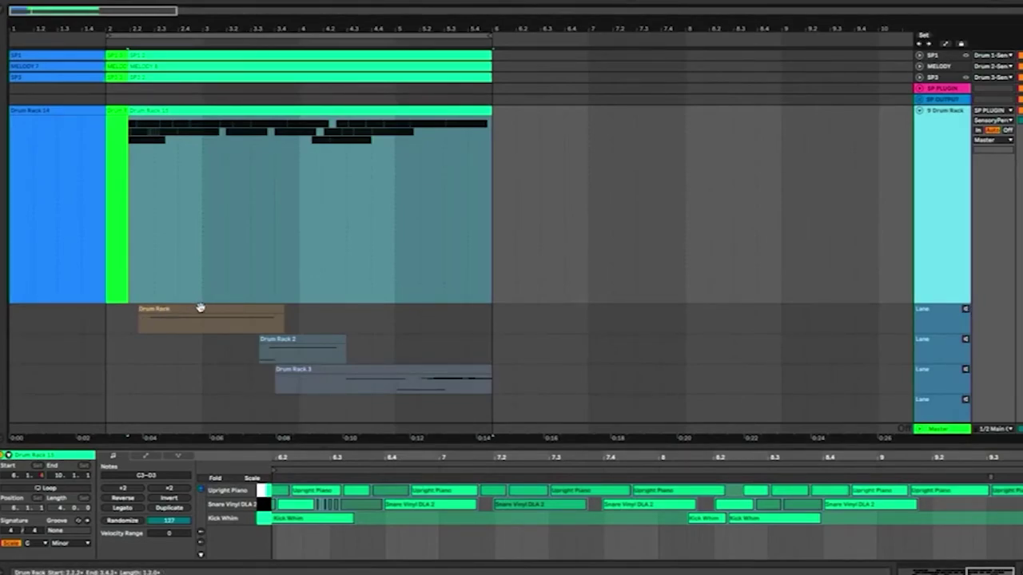
{"action": "left_click", "coordinate": [200, 308]}
{"action": "left_click", "coordinate": [282, 339]}
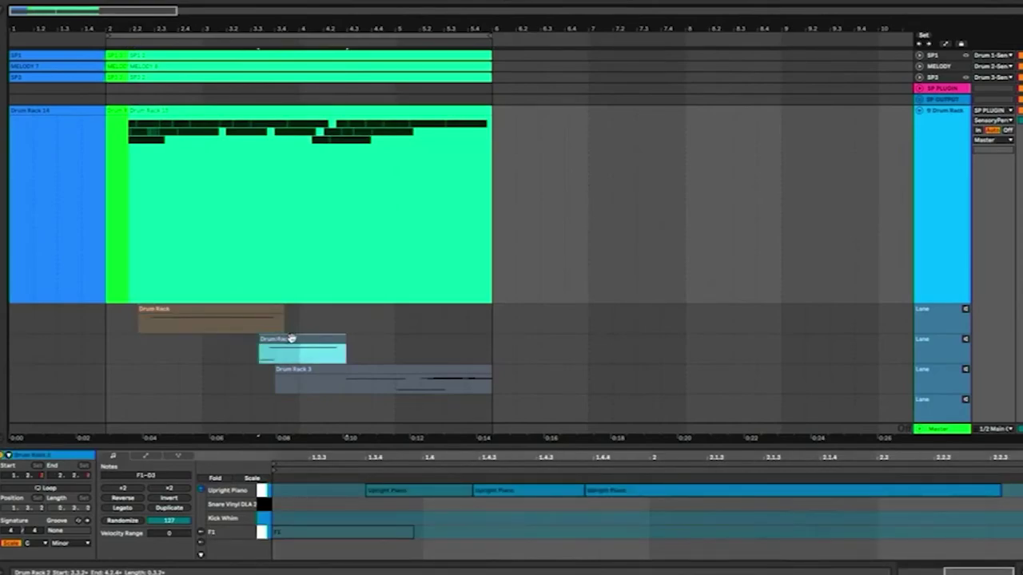
{"action": "key", "text": "Return"}
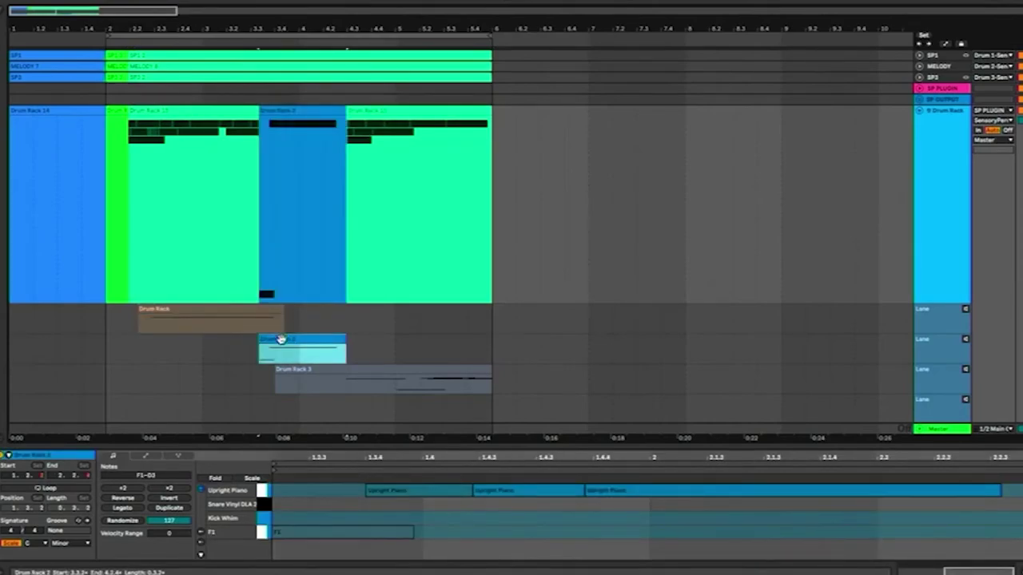
{"action": "left_click", "coordinate": [231, 312]}
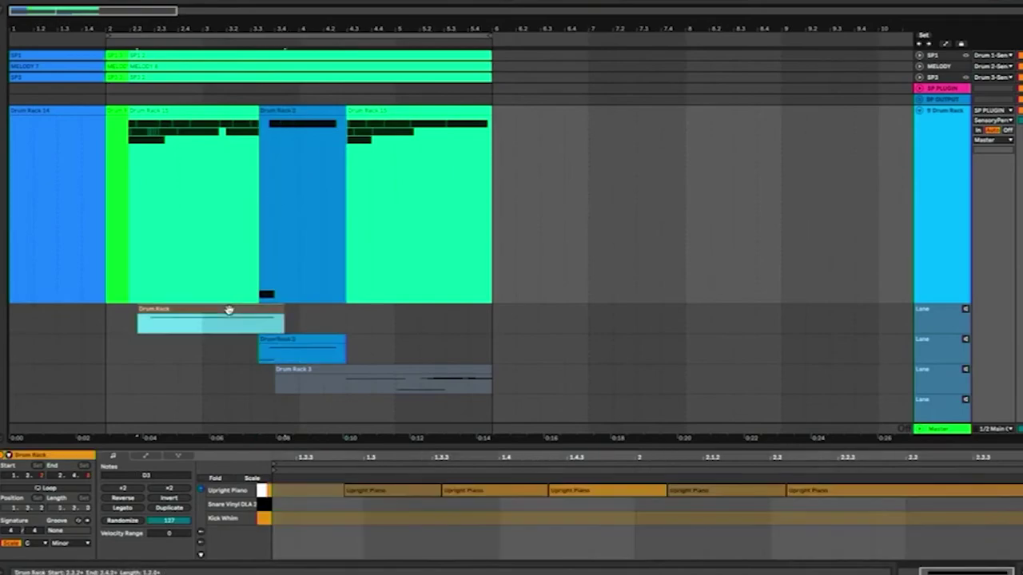
{"action": "key", "text": "Return"}
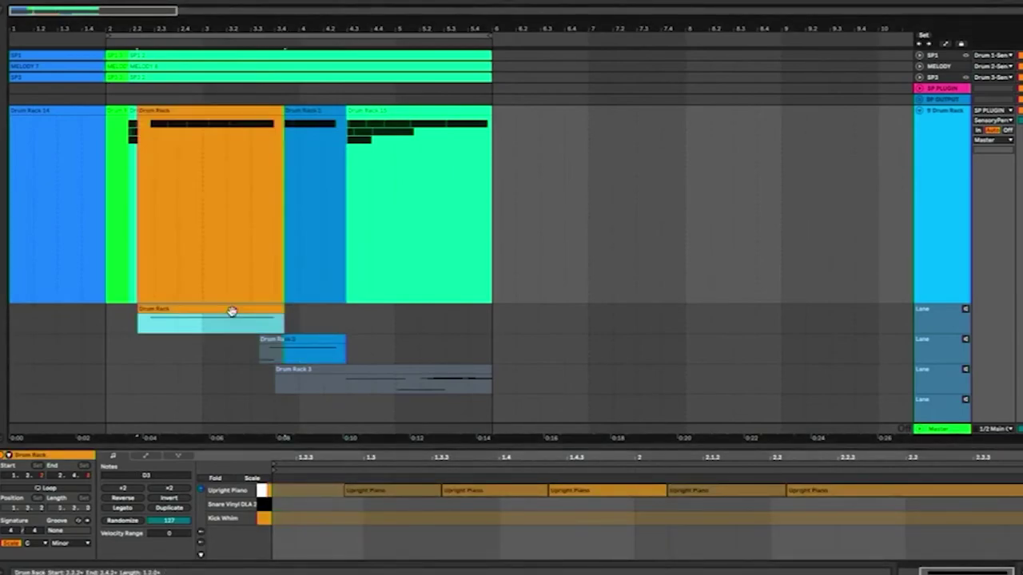
{"action": "left_click", "coordinate": [297, 341]}
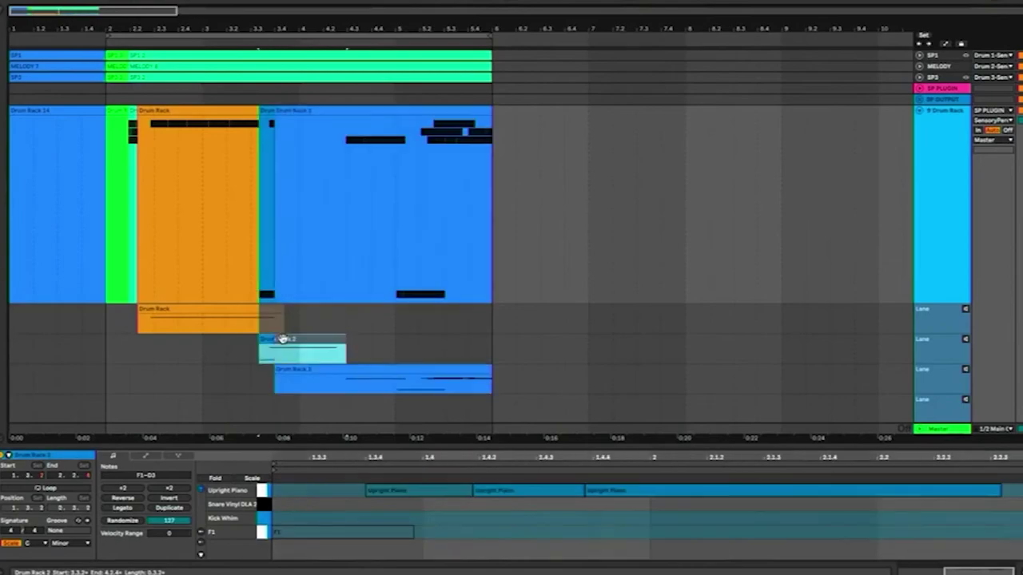
{"action": "key", "text": "Return"}
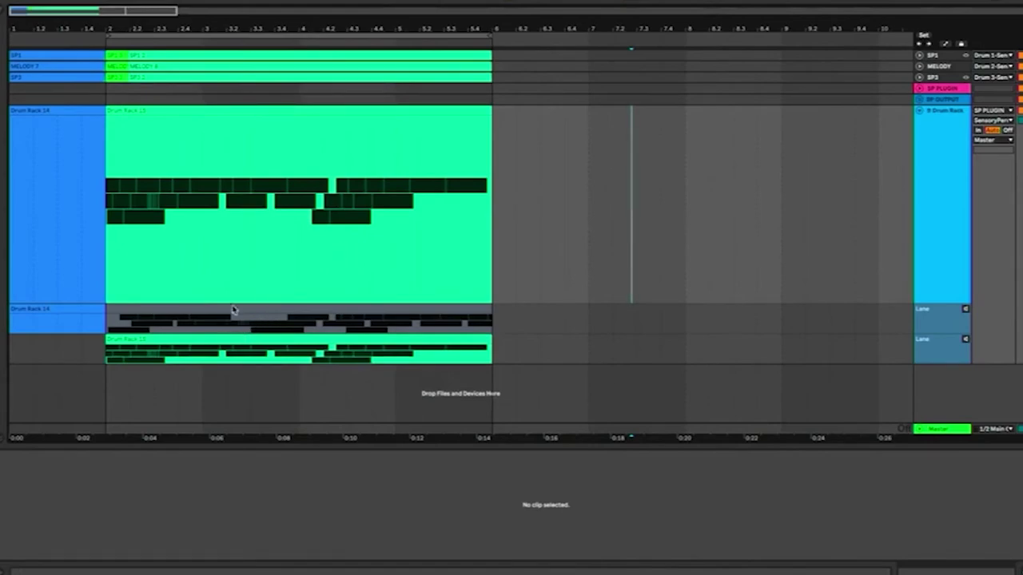
Step: Select the Drum Rack 14 and Drum Rack 15 takes together and enlarge the note editor to show both clips' notes
{"action": "left_click", "coordinate": [267, 325]}
{"action": "left_click", "coordinate": [406, 342], "text": "shift"}
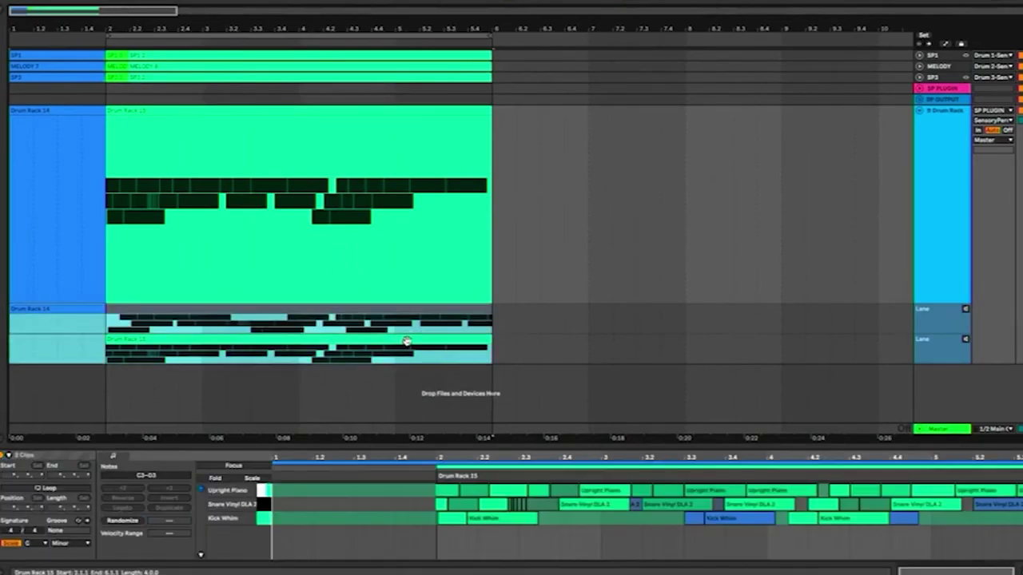
{"action": "left_click_drag", "start_coordinate": [536, 444], "coordinate": [502, 304]}
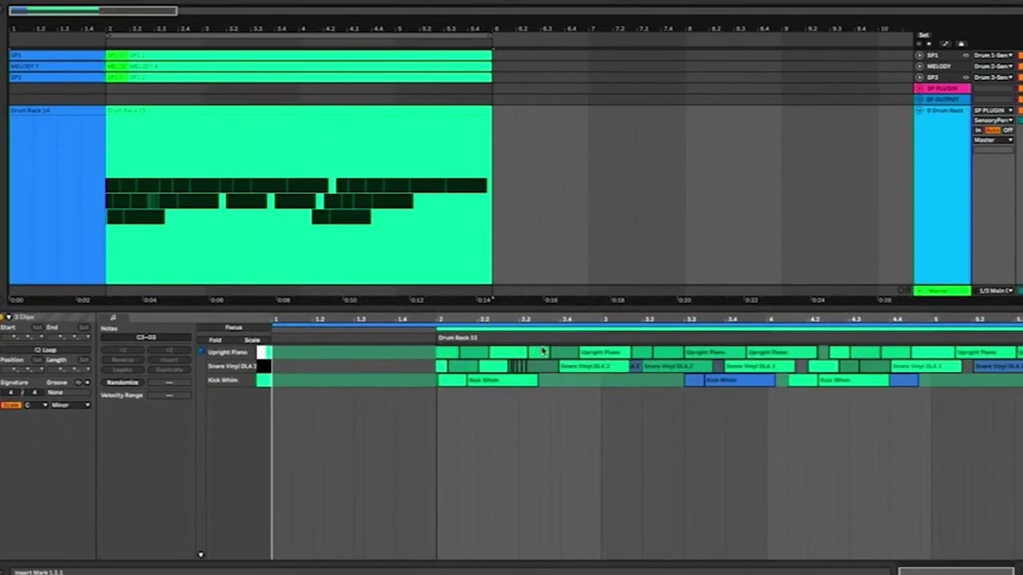
Step: Alternate the multi-clip note editor between the Drum Rack 14 and Drum Rack 15 takes to compare their notes
{"action": "left_click", "coordinate": [524, 325]}
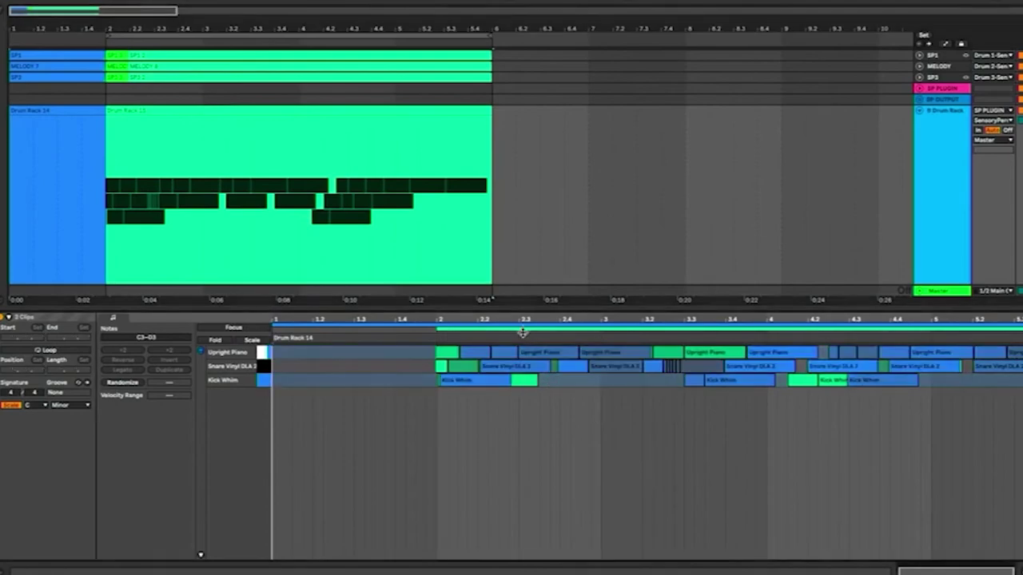
{"action": "left_click", "coordinate": [524, 329]}
{"action": "left_click", "coordinate": [522, 325]}
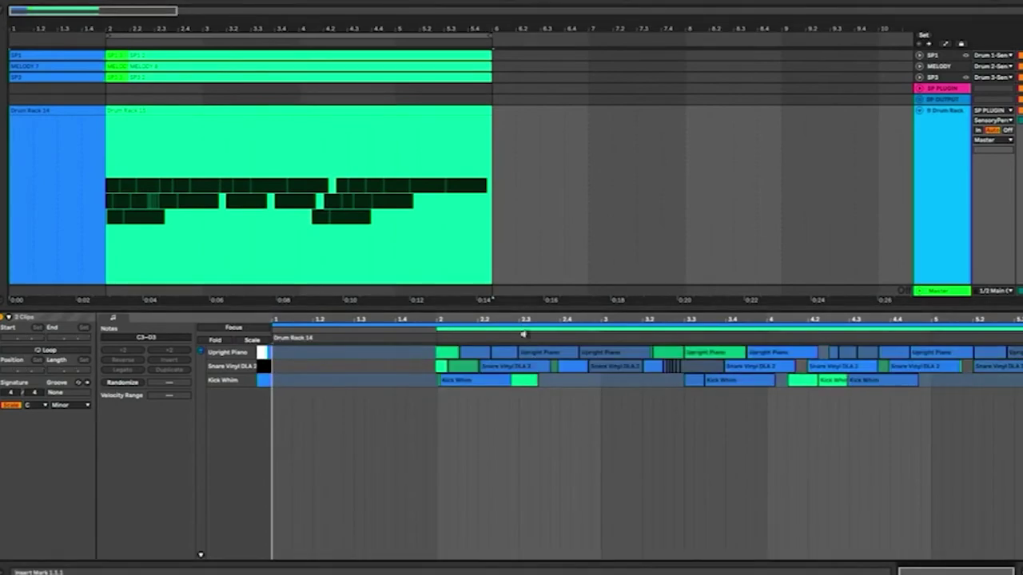
{"action": "left_click", "coordinate": [524, 331]}
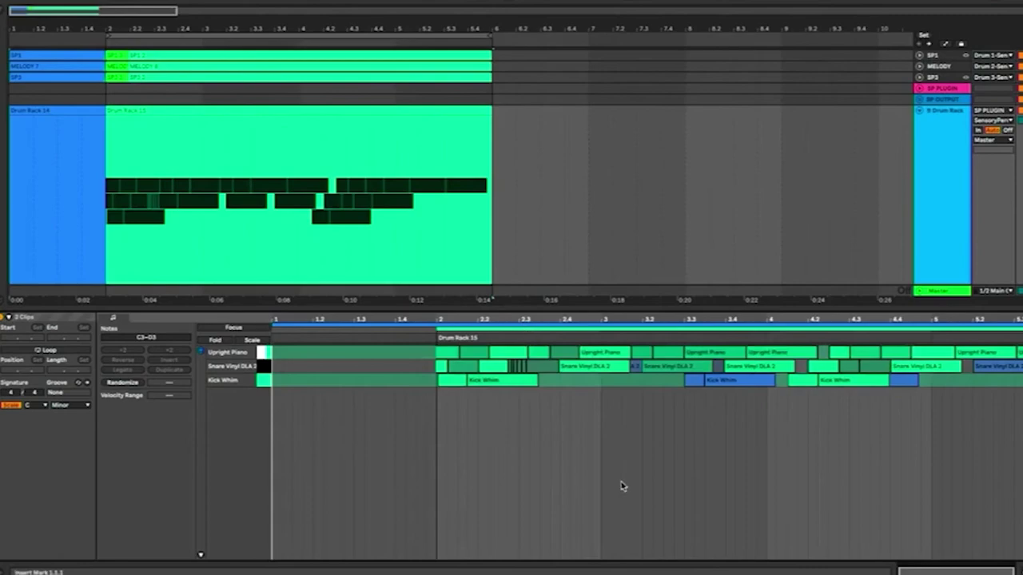
{"action": "left_click", "coordinate": [578, 325]}
{"action": "left_click", "coordinate": [578, 329]}
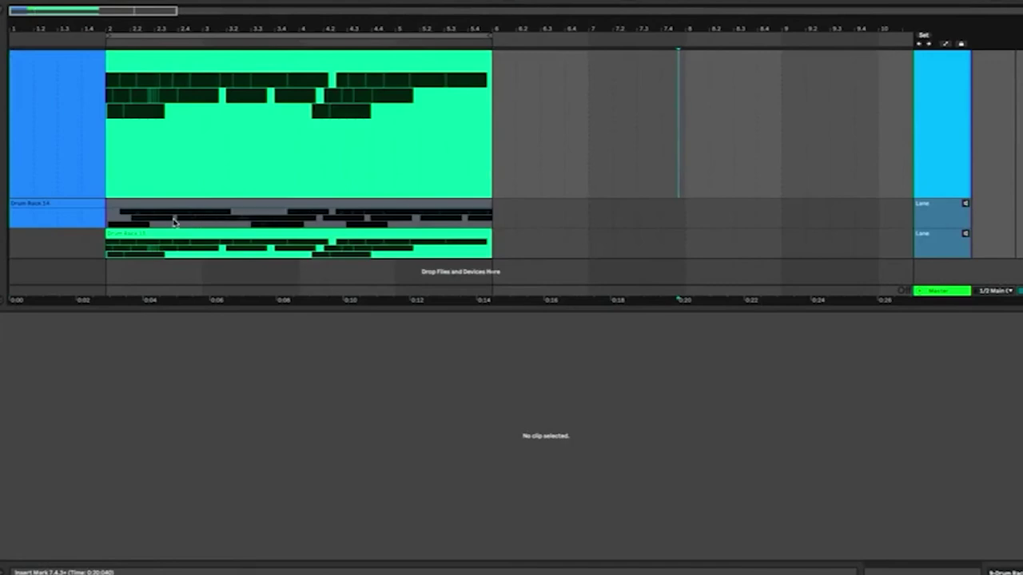
Step: Comp two sections of the Drum Rack 14 take into the main lane between bars 2 and 5 and play the result
{"action": "left_click_drag", "start_coordinate": [176, 223], "coordinate": [343, 231]}
{"action": "key", "text": "Return"}
{"action": "key", "text": "space"}
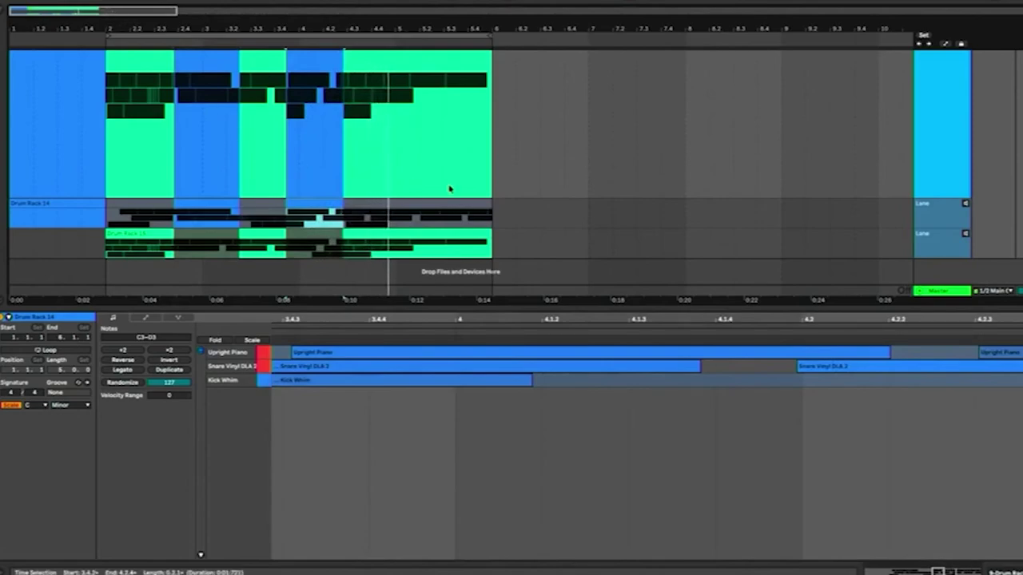
Step: Delete the recorded clips on the SP1, MELODY and SP3 tracks and play the Drum Rack comp on its own
{"action": "scroll", "coordinate": [702, 175], "scroll_direction": "up", "scroll_amount": 3}
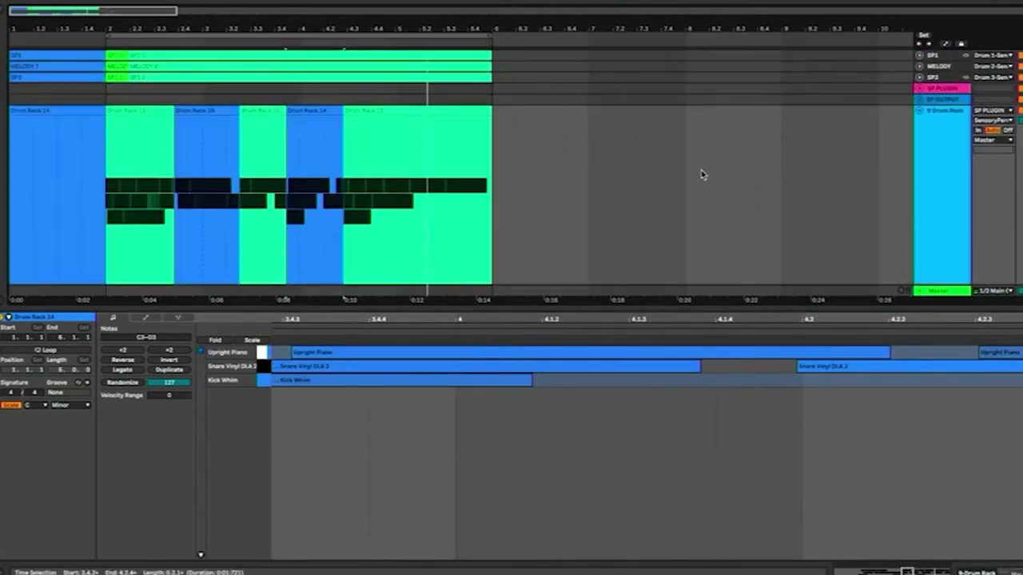
{"action": "left_click_drag", "start_coordinate": [517, 59], "coordinate": [2, 87]}
{"action": "key", "text": "Delete"}
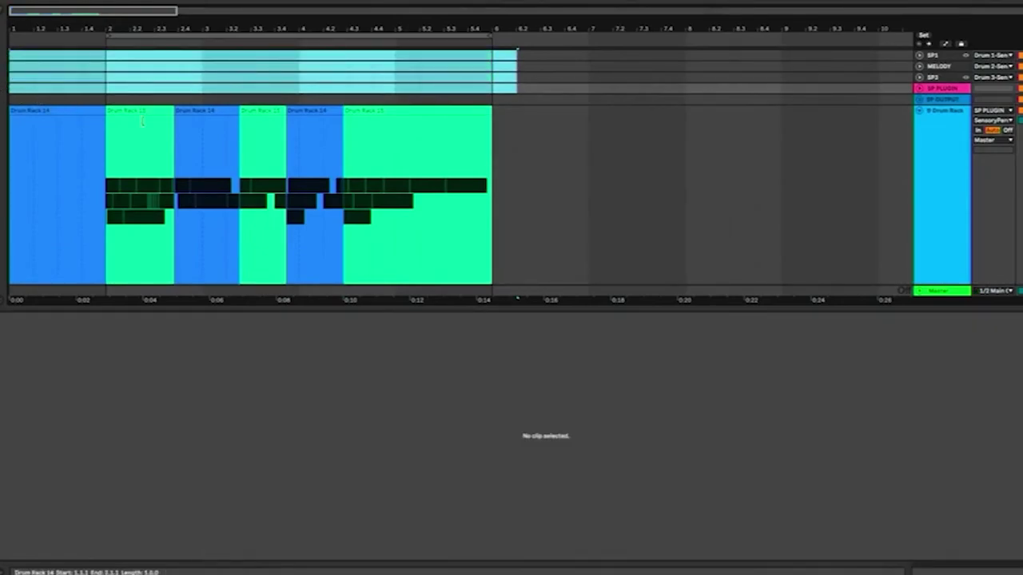
{"action": "key", "text": "space"}
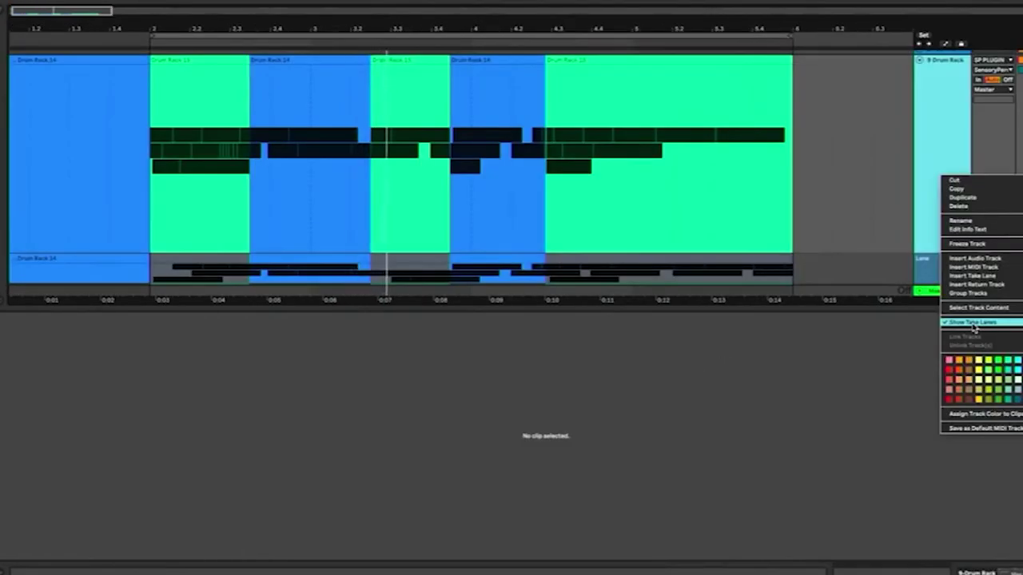
Step: Hide the Drum Rack track's take lanes and consolidate its comp clips from bar 2 to 6 into one clip
{"action": "left_click", "coordinate": [973, 324]}
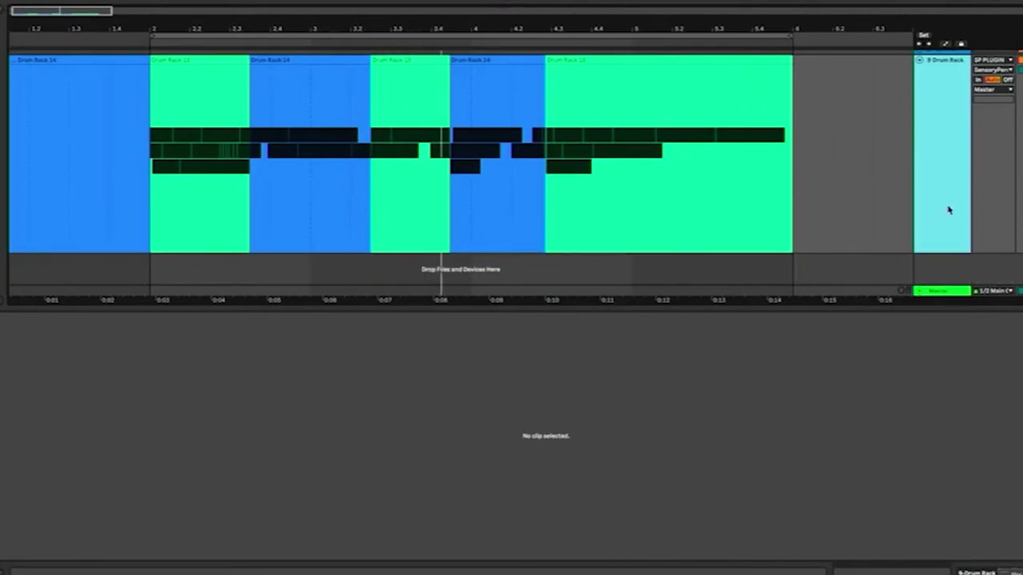
{"action": "left_click", "coordinate": [574, 62]}
{"action": "left_click", "coordinate": [202, 61], "text": "shift"}
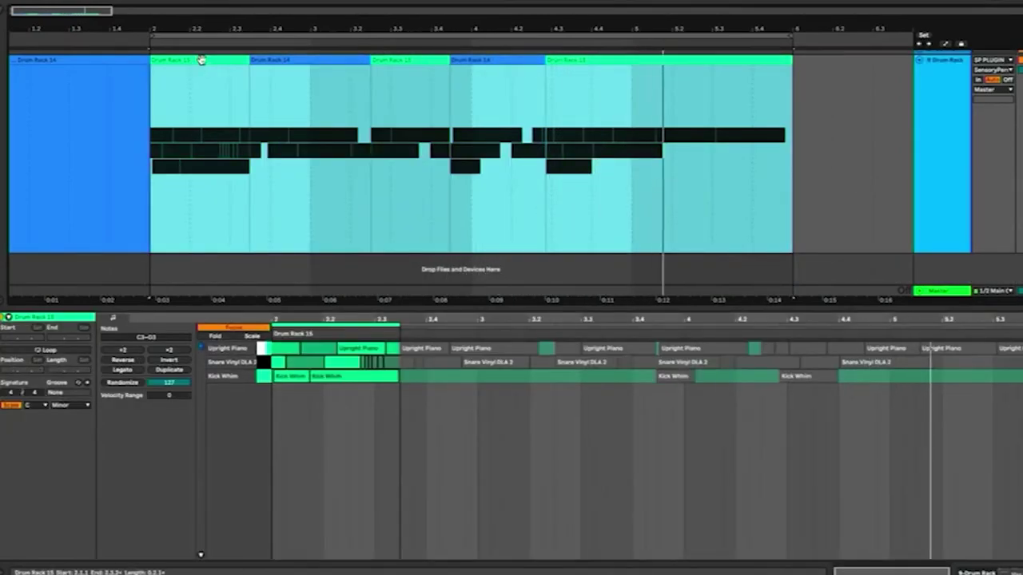
{"action": "key", "text": "ctrl+j"}
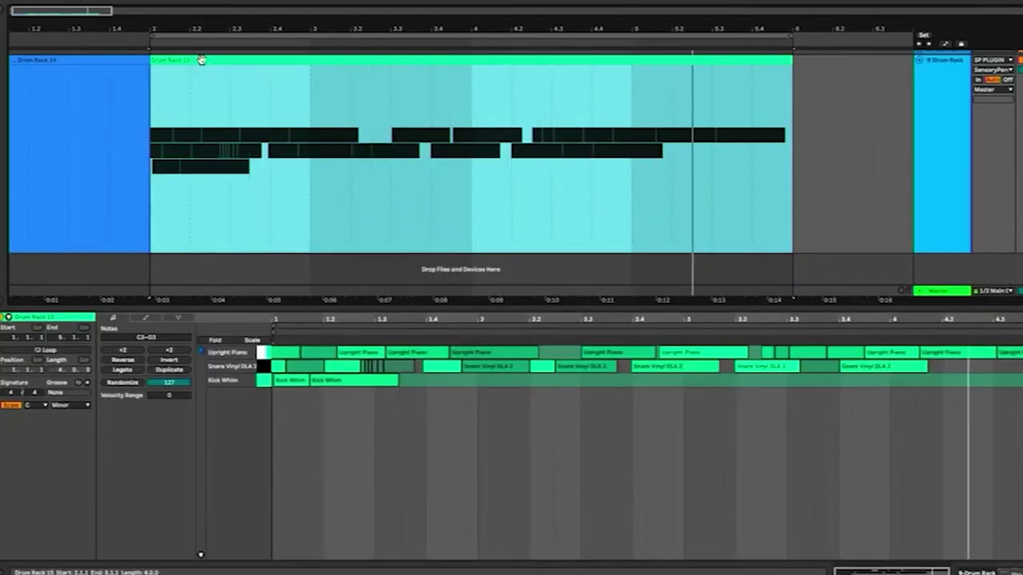
Step: Examine the consolidated clip's notes during playback and bring the Drum Rack track's device chain back into view
{"action": "left_click", "coordinate": [401, 440]}
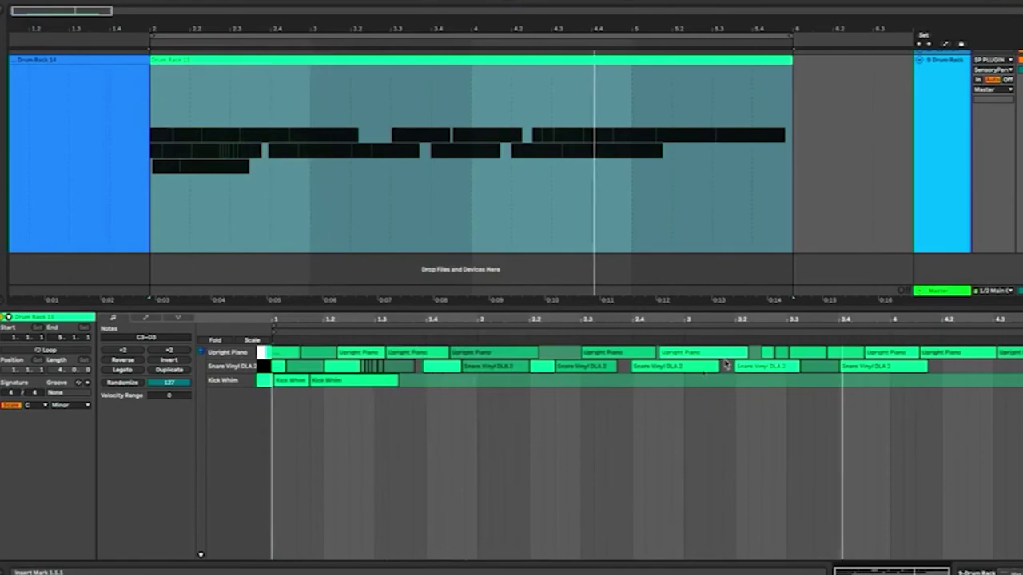
{"action": "left_click", "coordinate": [929, 171]}
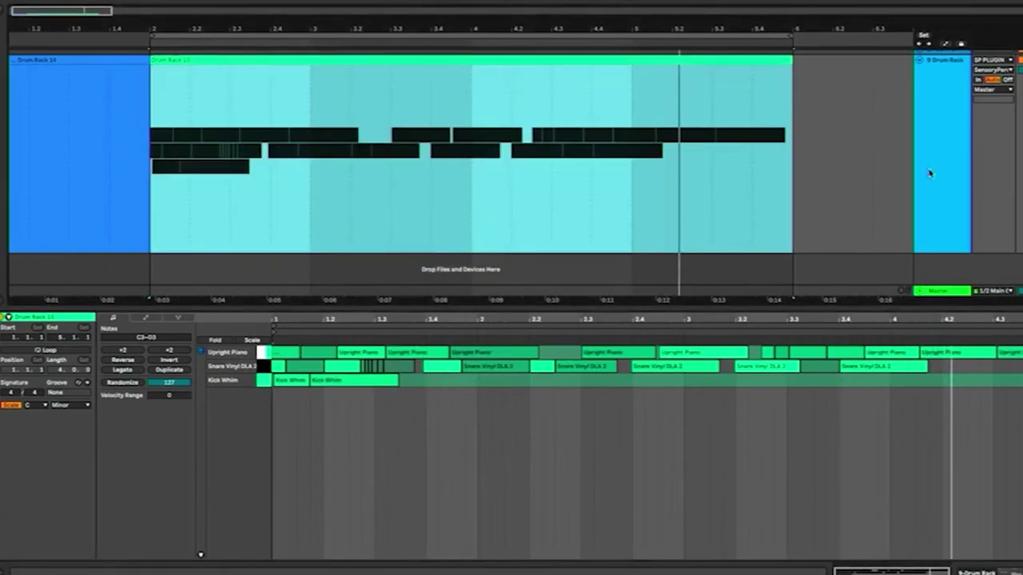
{"action": "left_click", "coordinate": [926, 96]}
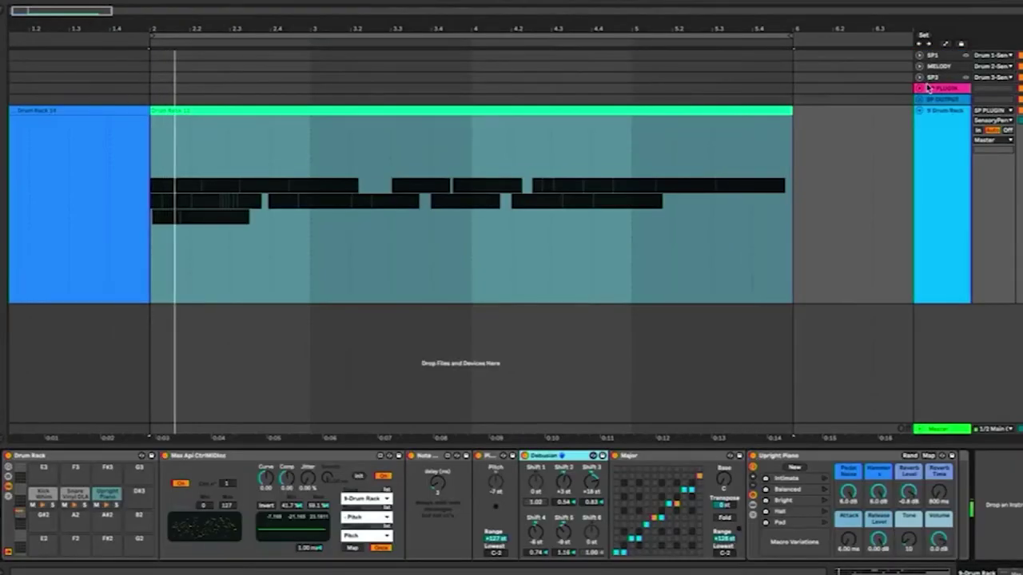
Step: Inspect the consolidated clip's notes and the device chains behind the Drum Rack's Snare Vinyl DLA 2 and Upright Piano pads
{"action": "double_click", "coordinate": [662, 114]}
{"action": "left_click", "coordinate": [116, 317]}
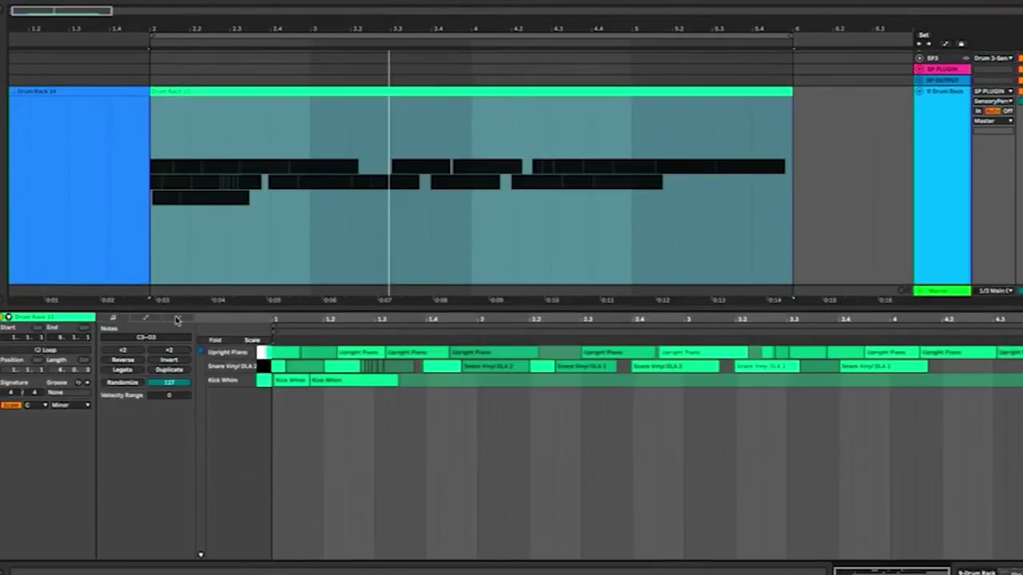
{"action": "double_click", "coordinate": [955, 106]}
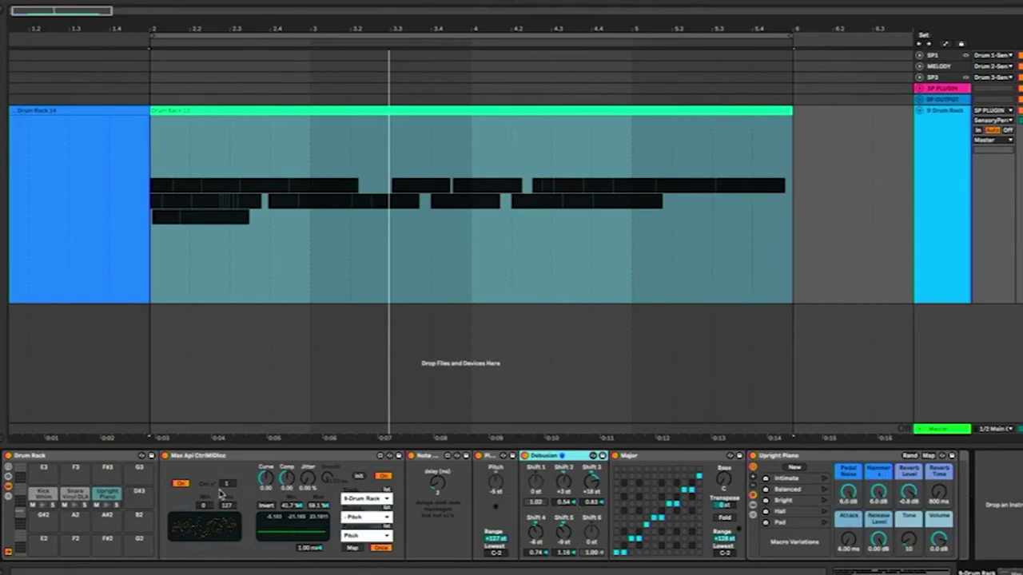
{"action": "left_click", "coordinate": [75, 495]}
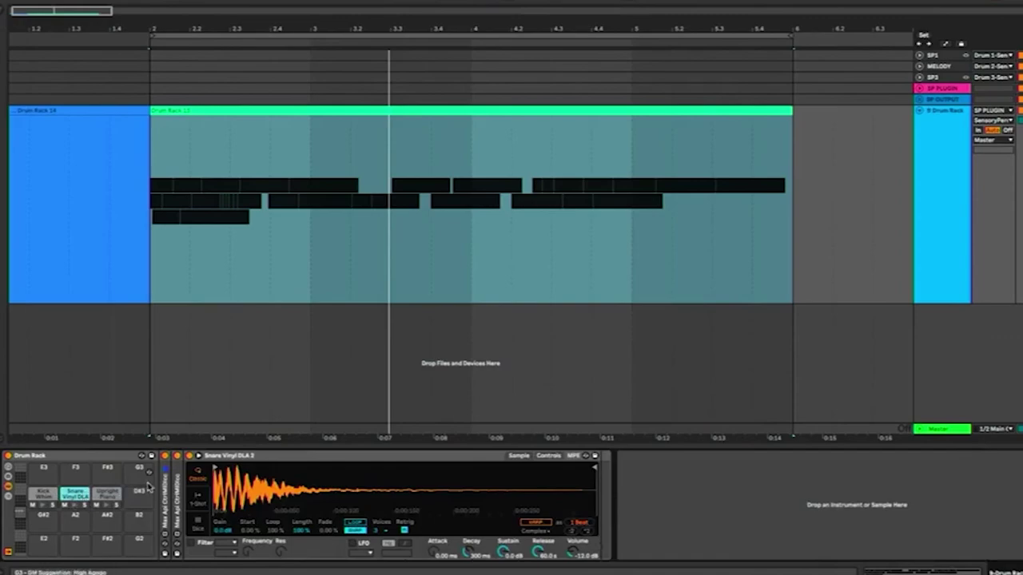
{"action": "left_click", "coordinate": [107, 493]}
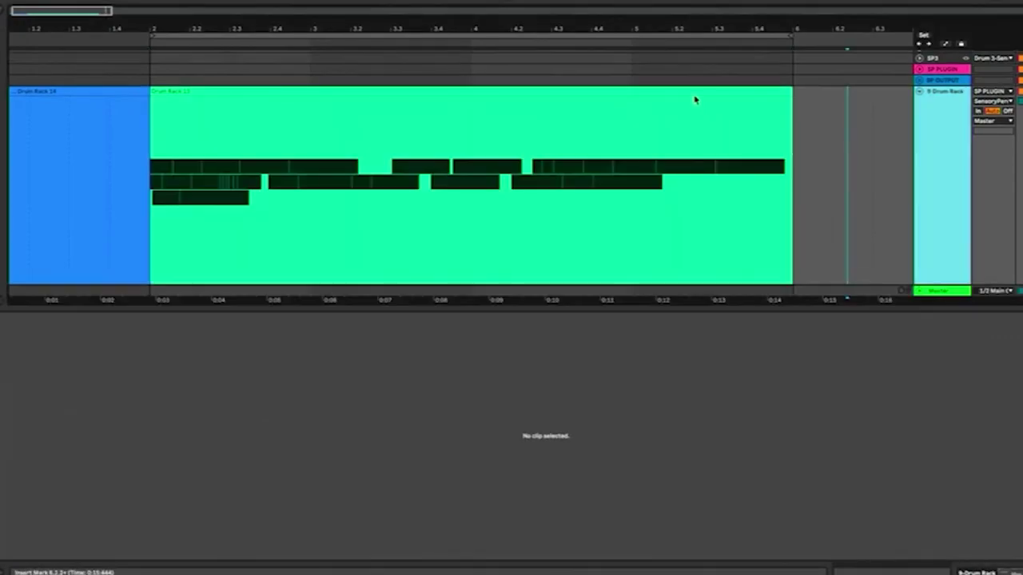
Step: Display the consolidated Drum Rack clip's MIDI Ctrl envelopes, checking 2: Breath Controller and choosing 1: Modulation, and control playback of the clip
{"action": "left_click", "coordinate": [694, 100]}
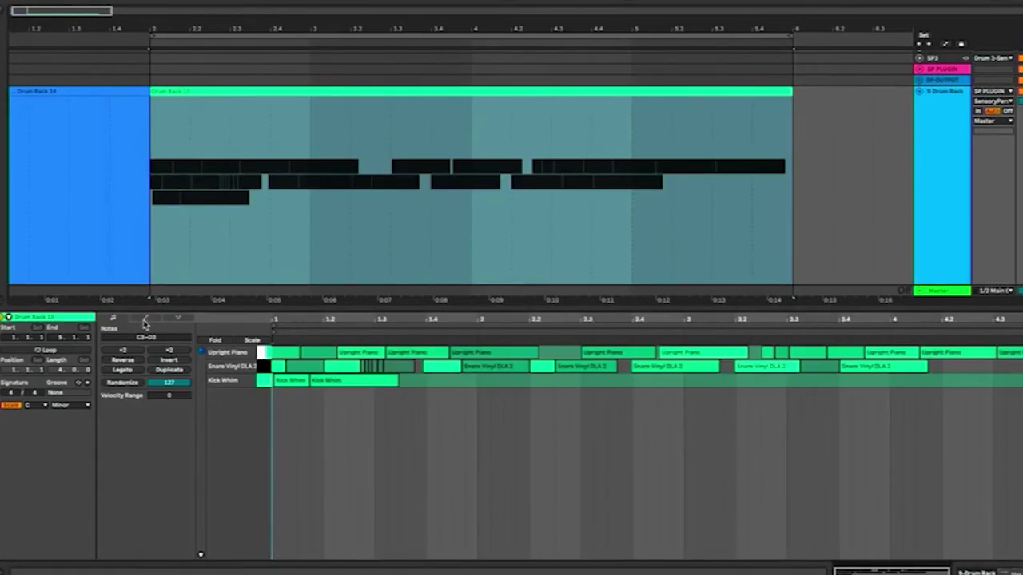
{"action": "left_click", "coordinate": [148, 320]}
{"action": "left_click", "coordinate": [137, 342]}
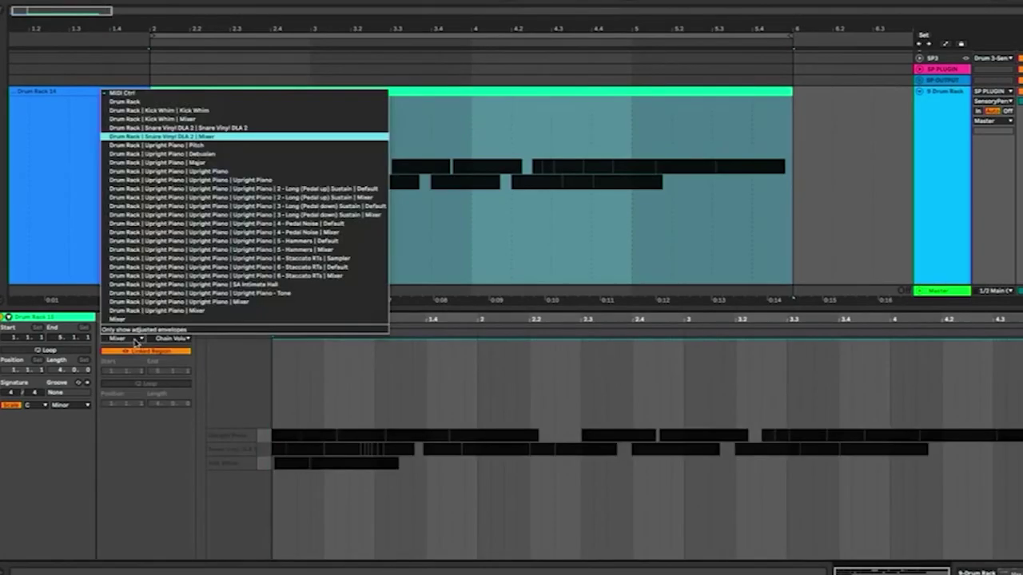
{"action": "left_click", "coordinate": [128, 96]}
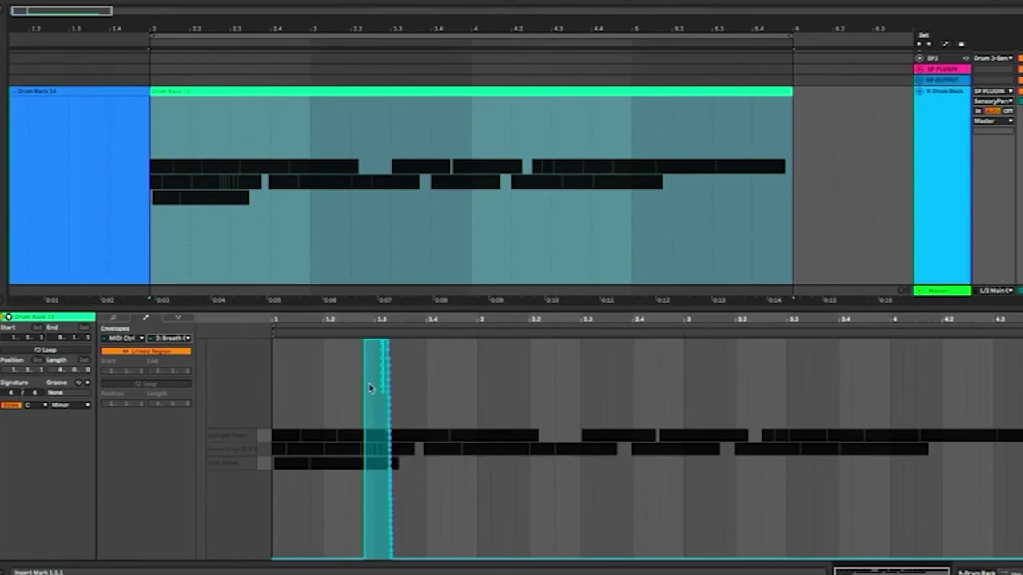
{"action": "left_click", "coordinate": [183, 342]}
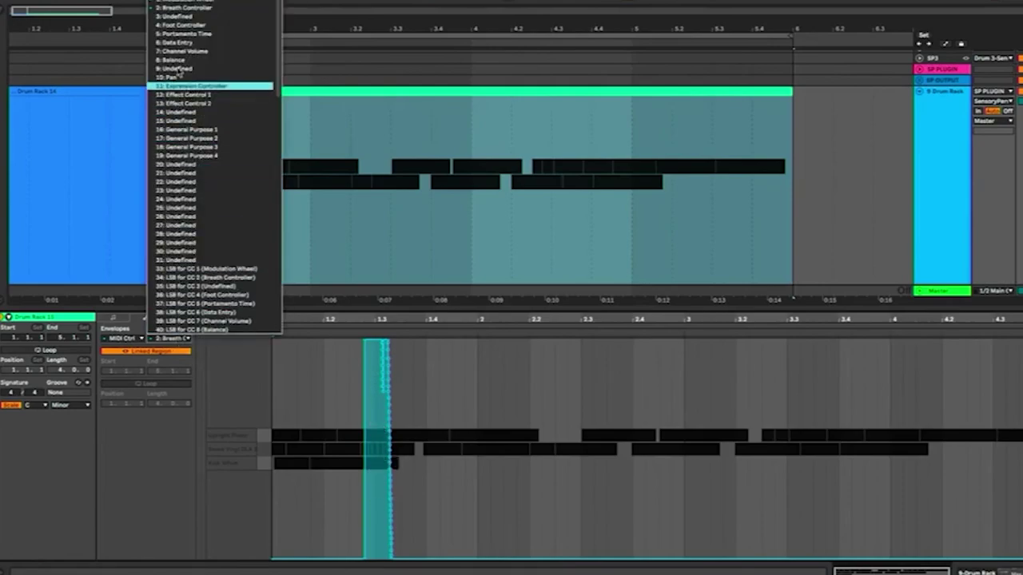
{"action": "left_click", "coordinate": [188, 3]}
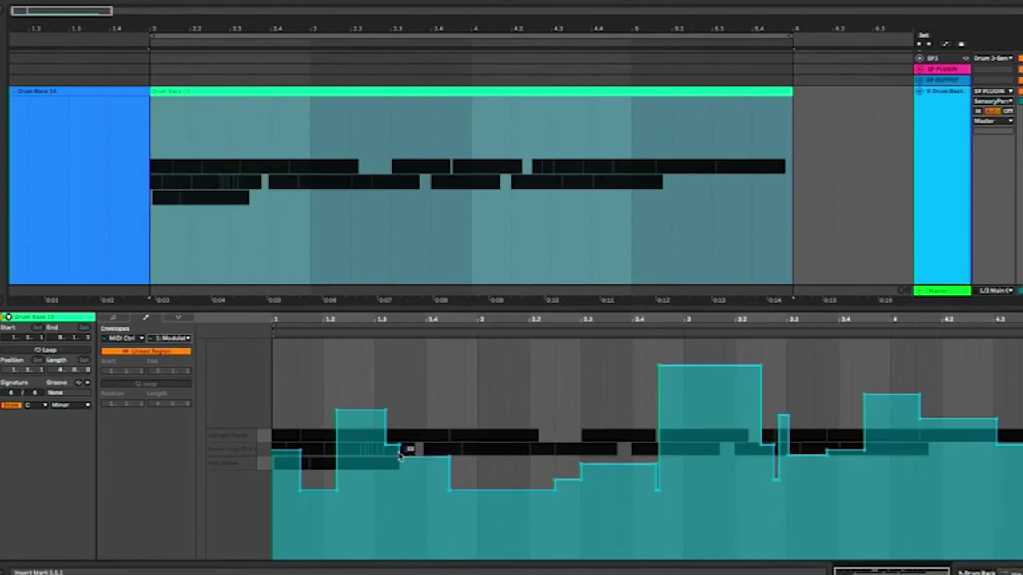
{"action": "key", "text": "space"}
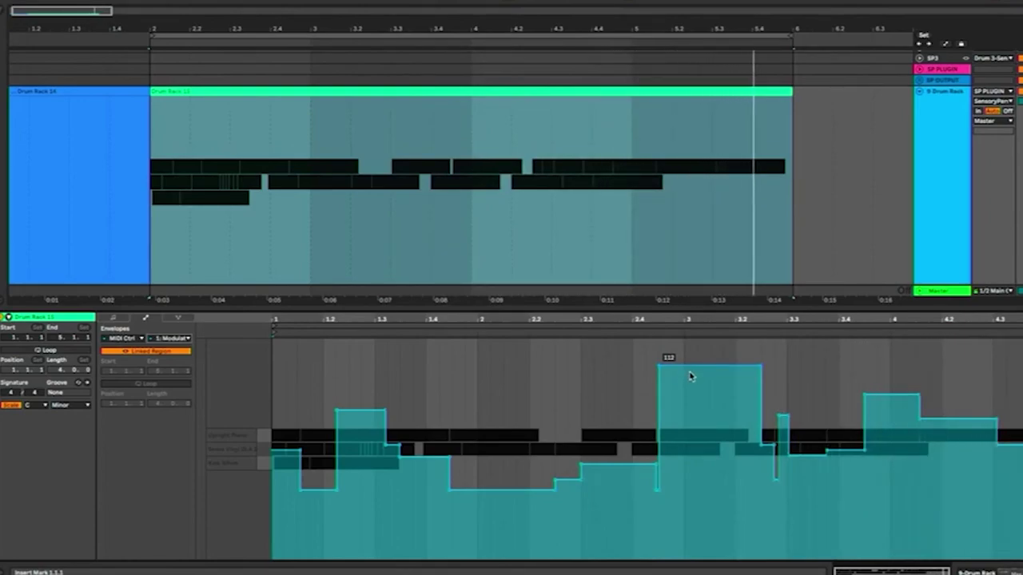
Step: Lower the modulation envelope's high step around bar 3 and reshape the curve between 1.1.4 and 2.2.3, extending its last level past 2.3
{"action": "left_click_drag", "start_coordinate": [692, 373], "coordinate": [683, 423]}
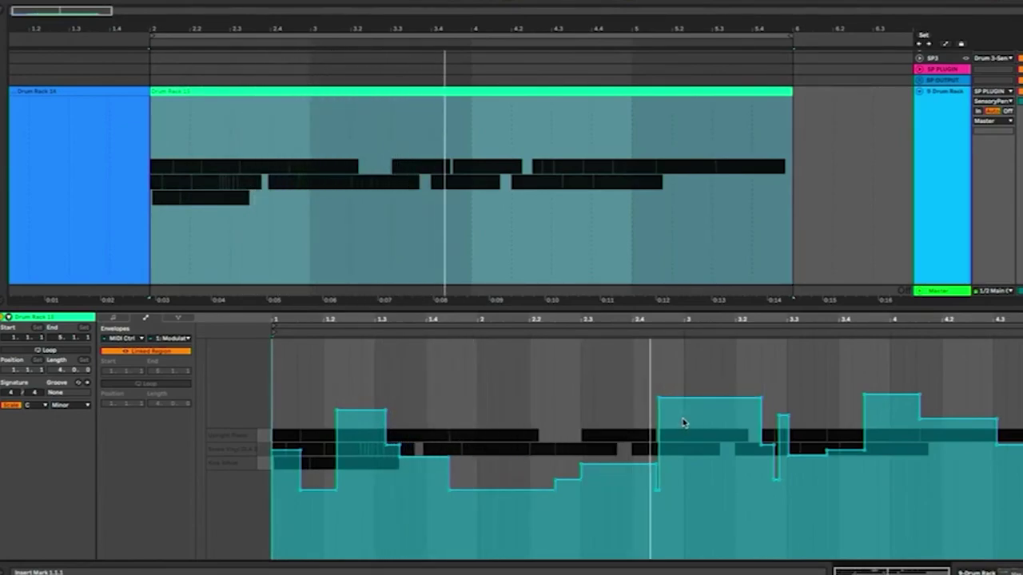
{"action": "left_click_drag", "start_coordinate": [554, 408], "coordinate": [320, 411]}
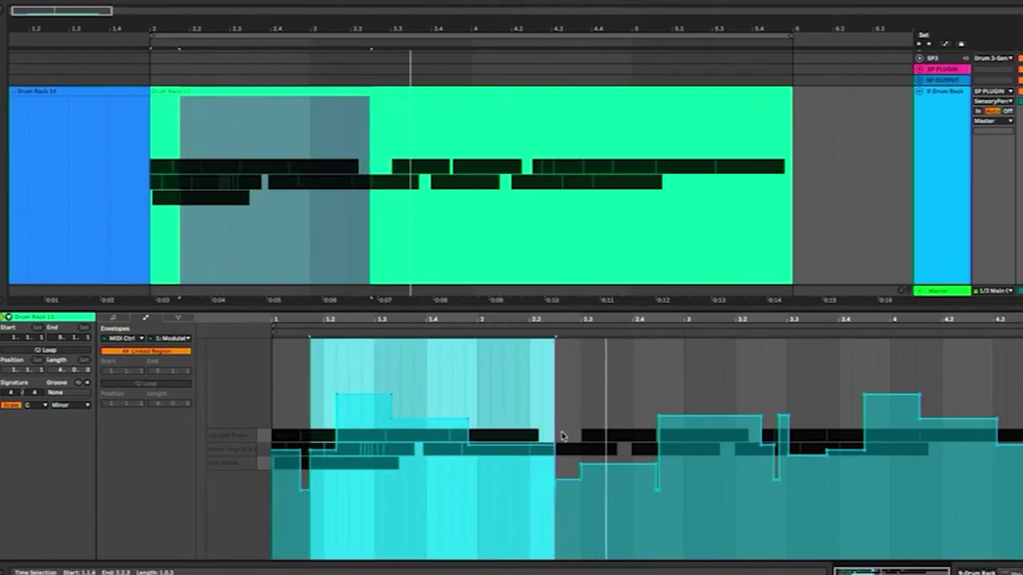
{"action": "left_click_drag", "start_coordinate": [493, 452], "coordinate": [562, 457]}
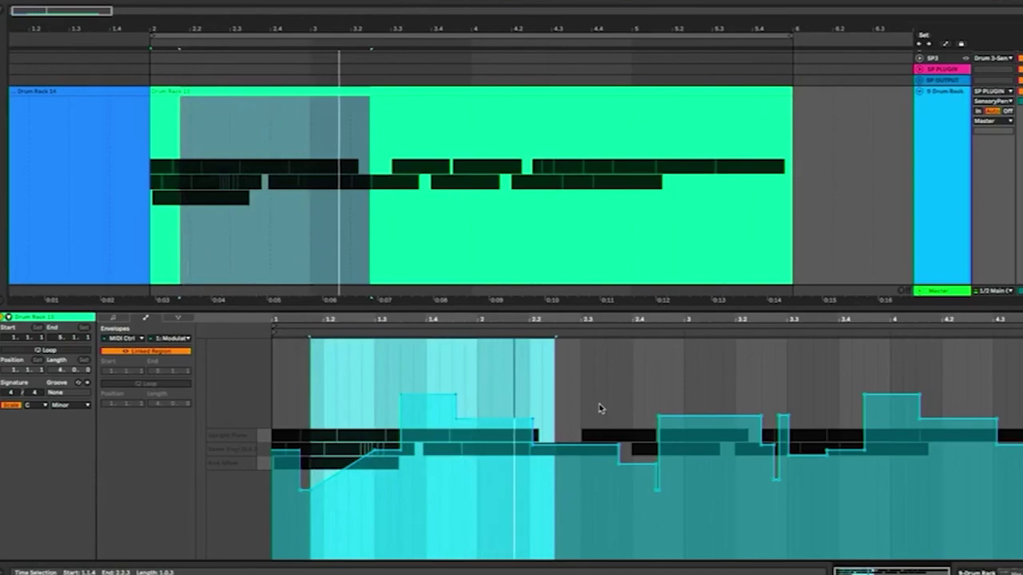
{"action": "key", "text": "ctrl+z"}
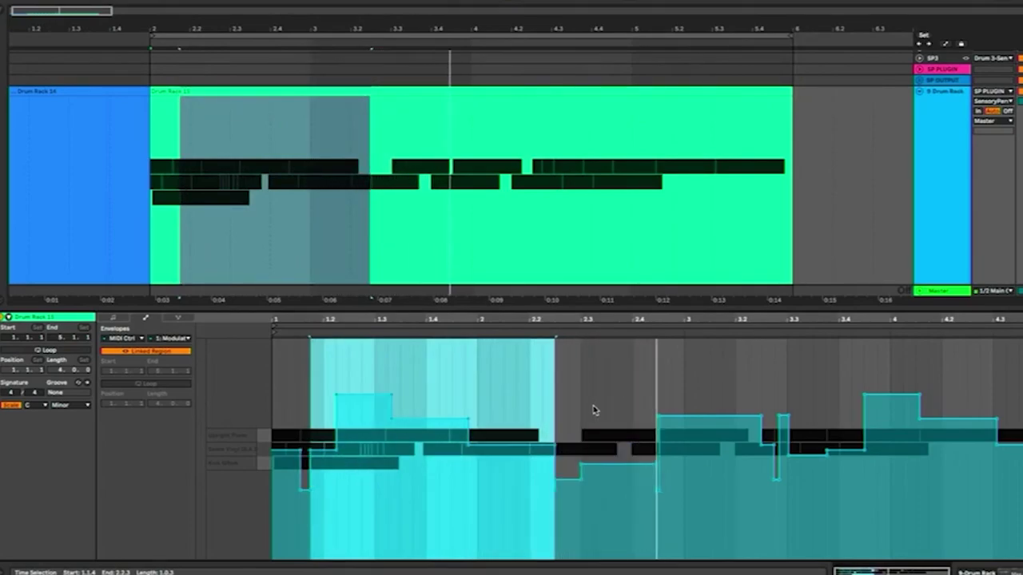
{"action": "left_click", "coordinate": [567, 405]}
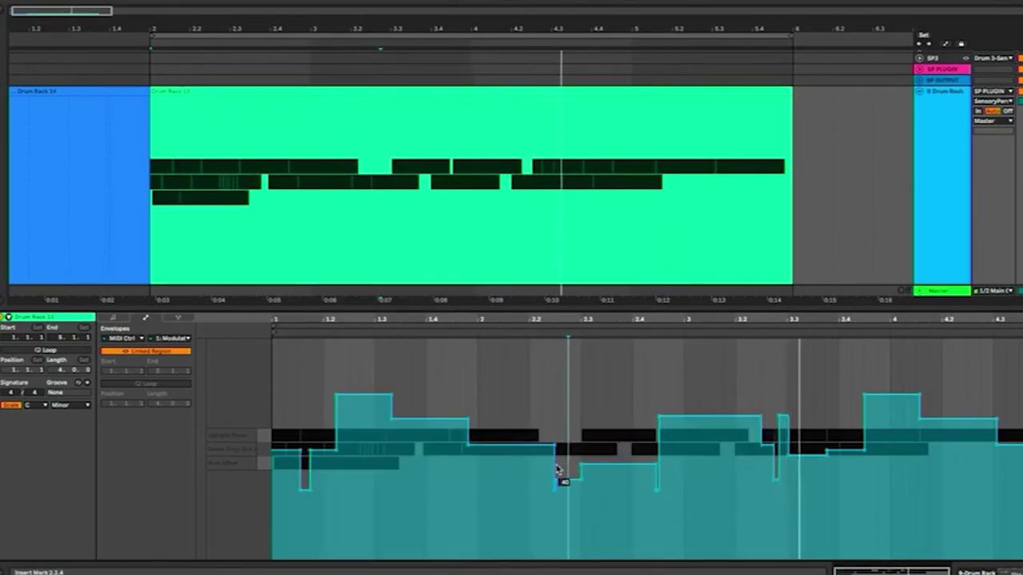
{"action": "mouse_move", "coordinate": [557, 480]}
{"action": "left_mouse_down"}
{"action": "mouse_move", "coordinate": [596, 480]}
{"action": "mouse_move", "coordinate": [557, 481]}
{"action": "left_mouse_up"}
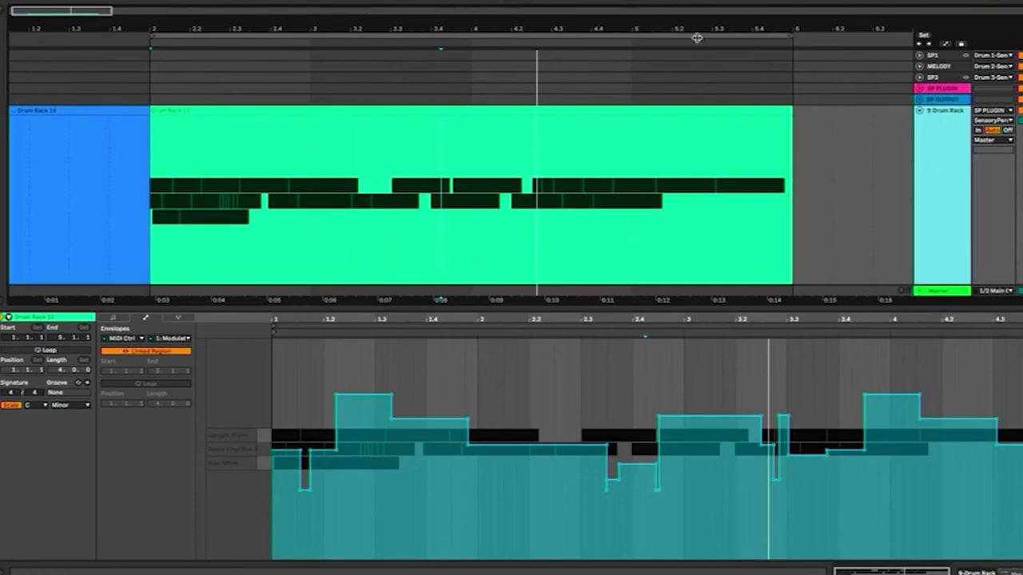
Step: Delete all clips on the Drum Rack track, including the consolidated comp clip
{"action": "left_click_drag", "start_coordinate": [673, 23], "coordinate": [672, 3]}
{"action": "scroll", "coordinate": [484, 203], "scroll_direction": "down", "scroll_amount": 2}
{"action": "scroll", "coordinate": [475, 209], "scroll_direction": "up", "scroll_amount": 2}
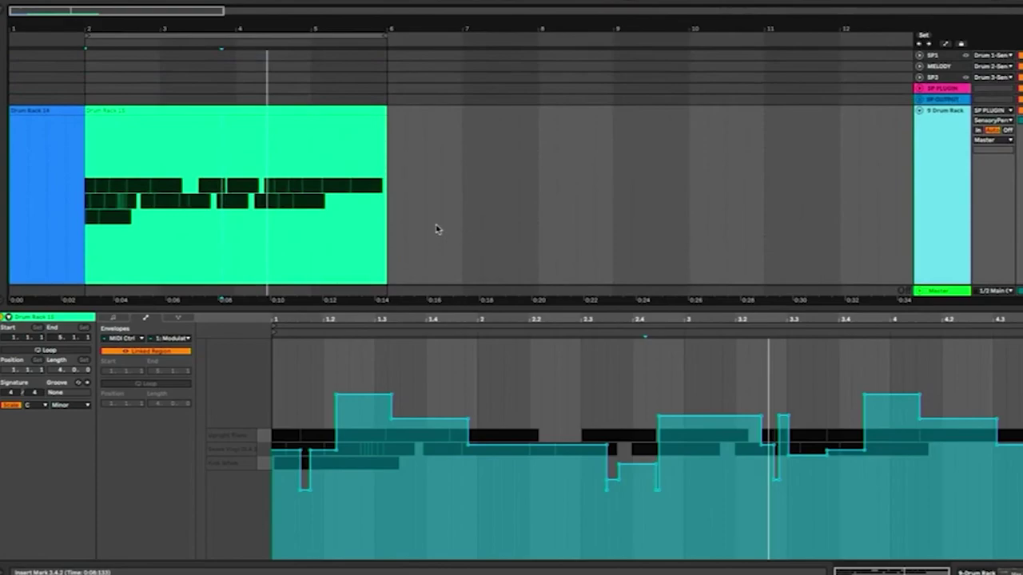
{"action": "key", "text": "Delete"}
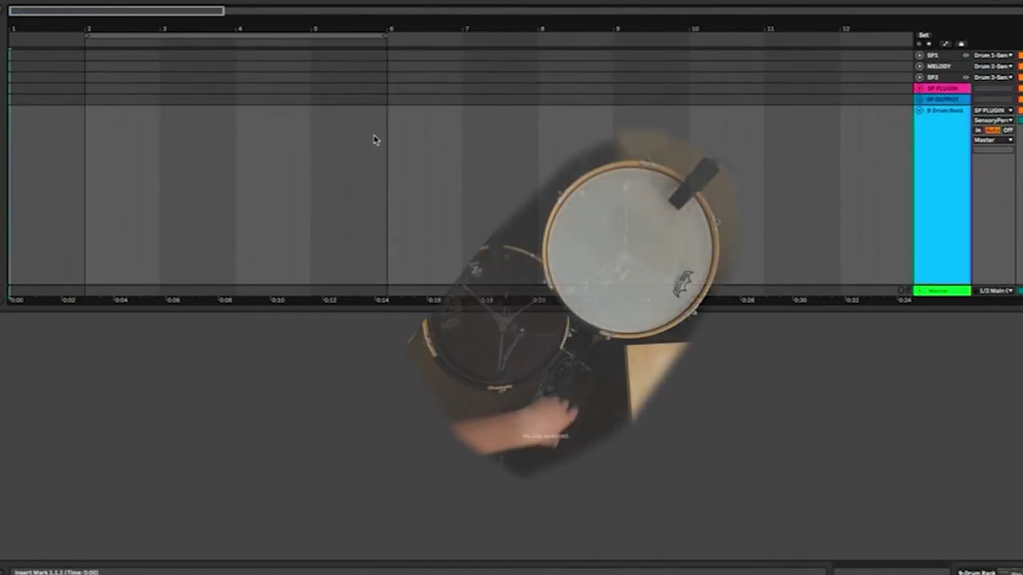